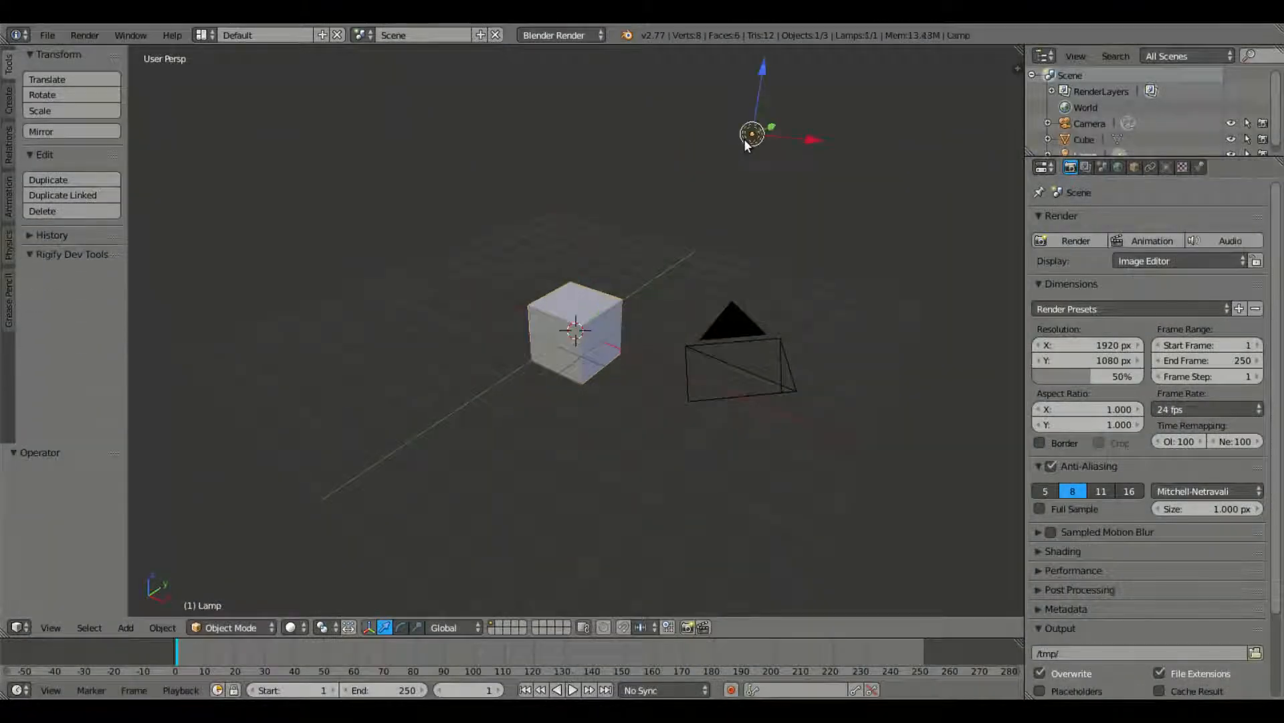
Delete the default cube and switch the render engine to Cycles Render
left_click(567, 33)
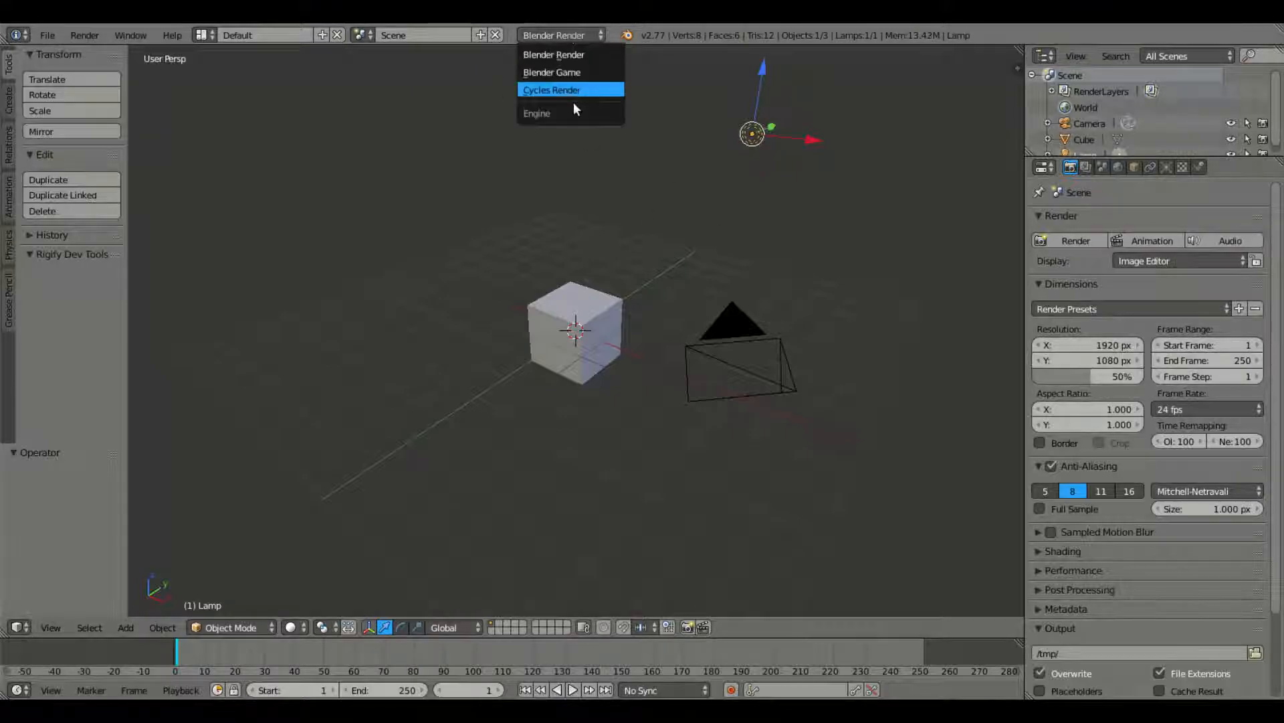
left_click(554, 35)
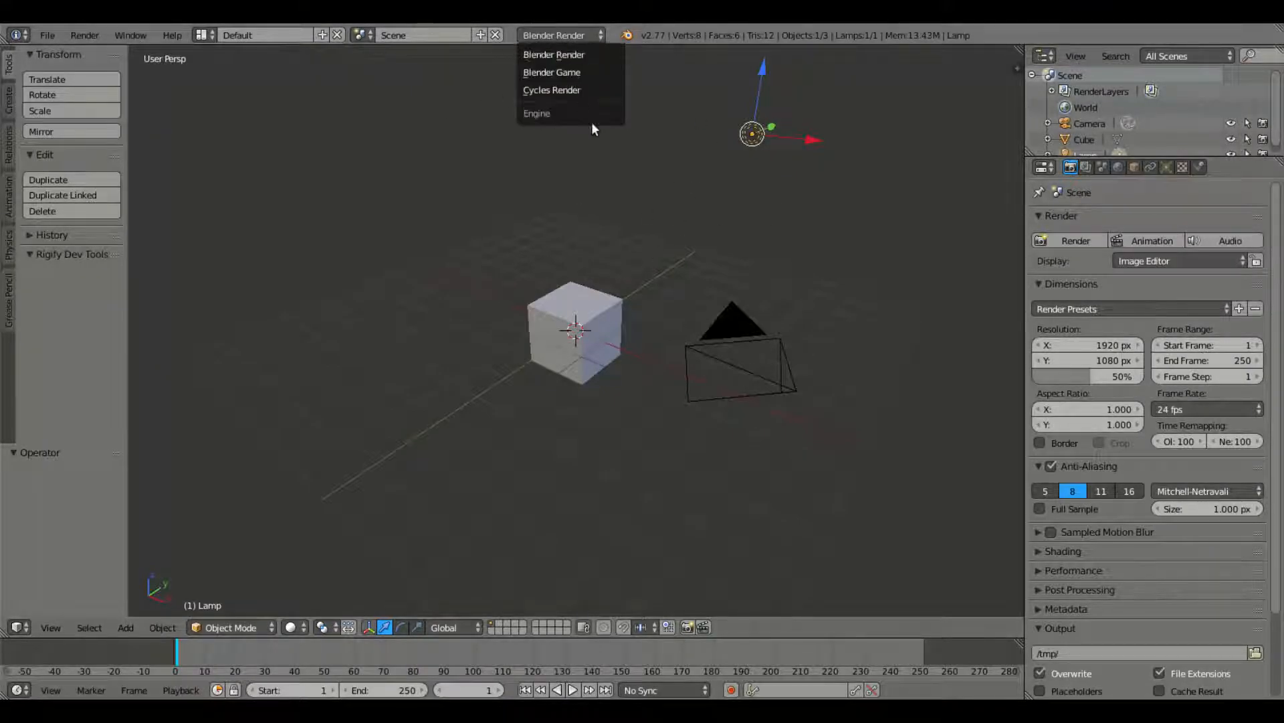
right_click(564, 347)
key("x")
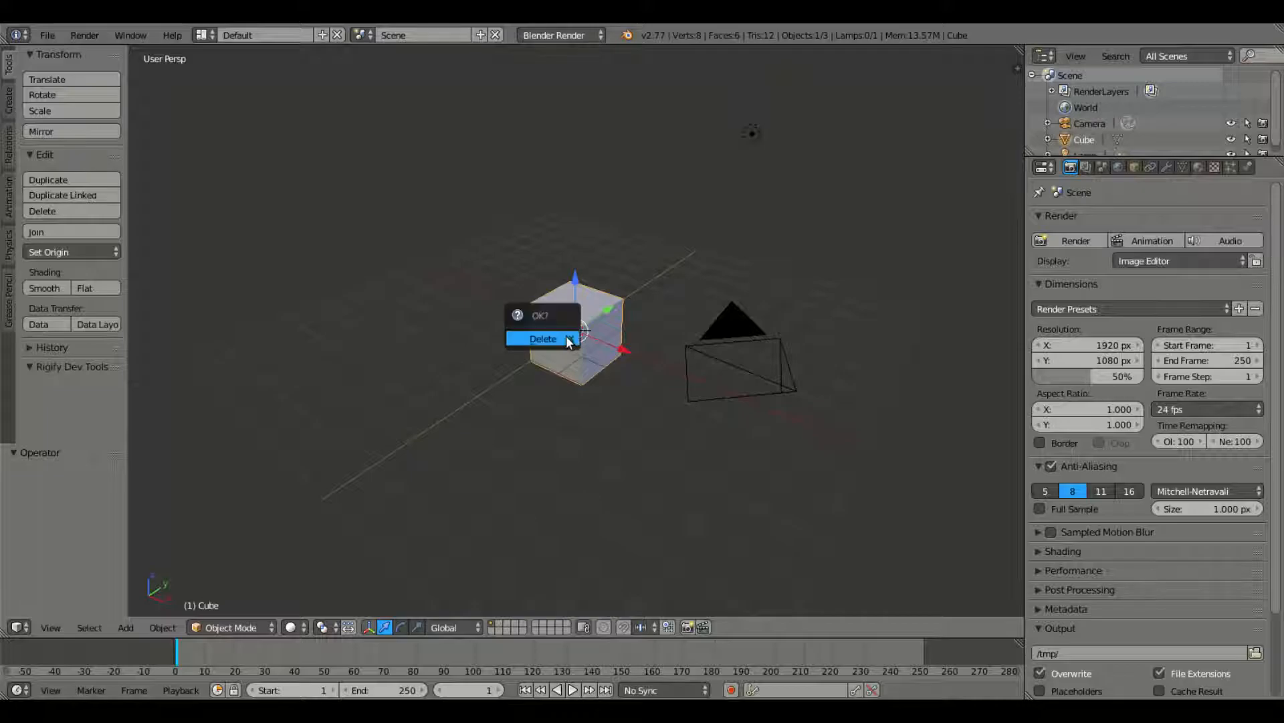
left_click(566, 348)
left_click(585, 35)
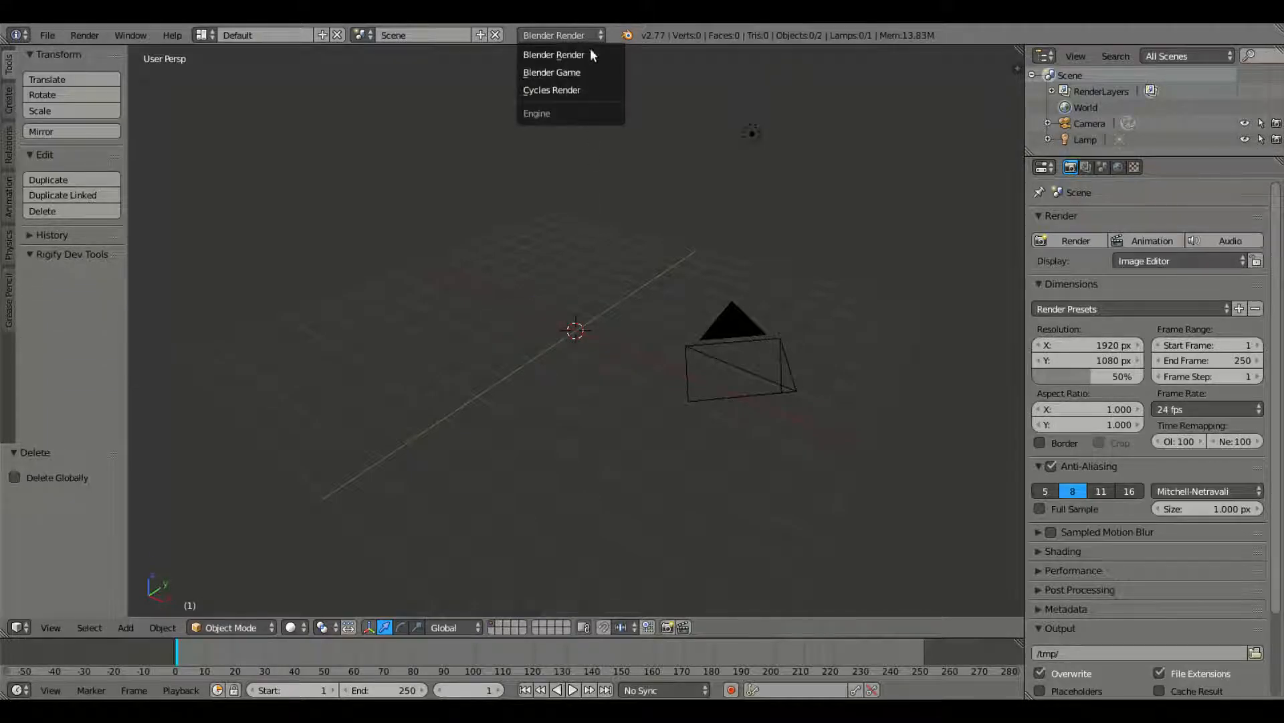
left_click(594, 87)
Look through the camera, select it and shift it about -0.32 on Y and -0.47 on Z to reframe the grid
middle_click_drag(664, 154, 651, 154)
key("KP_0")
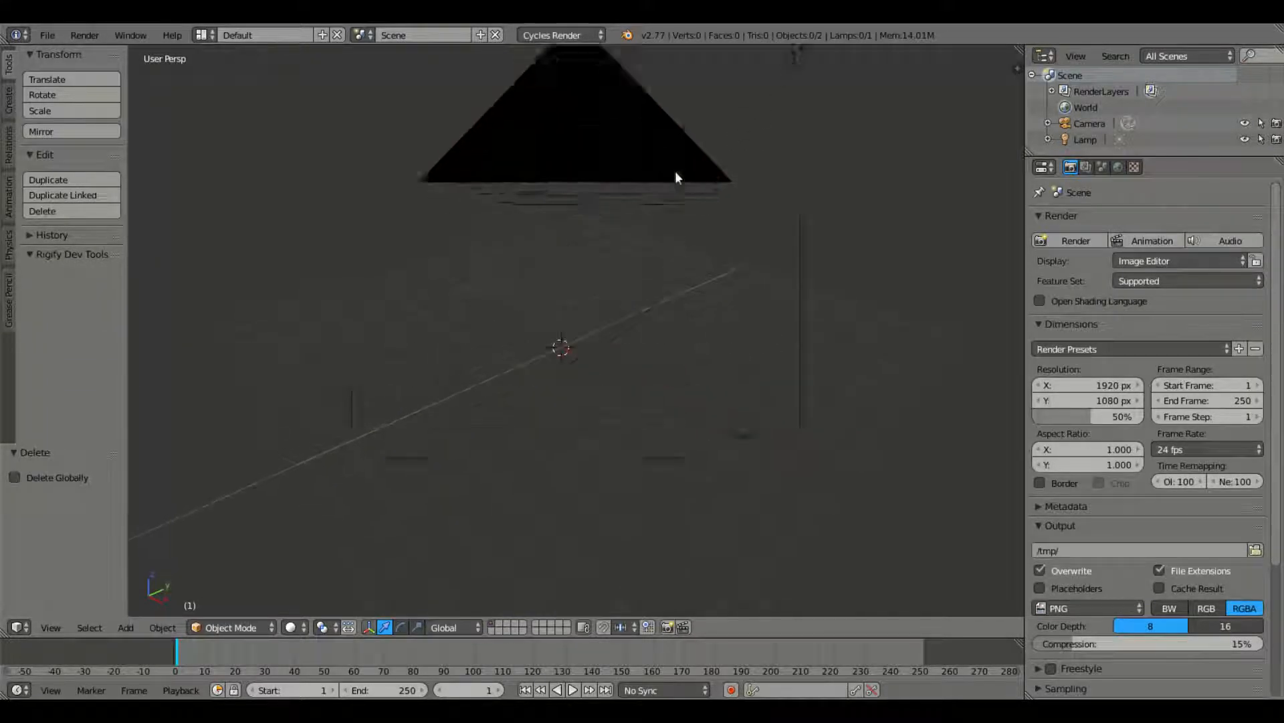
right_click(667, 206)
key("g")
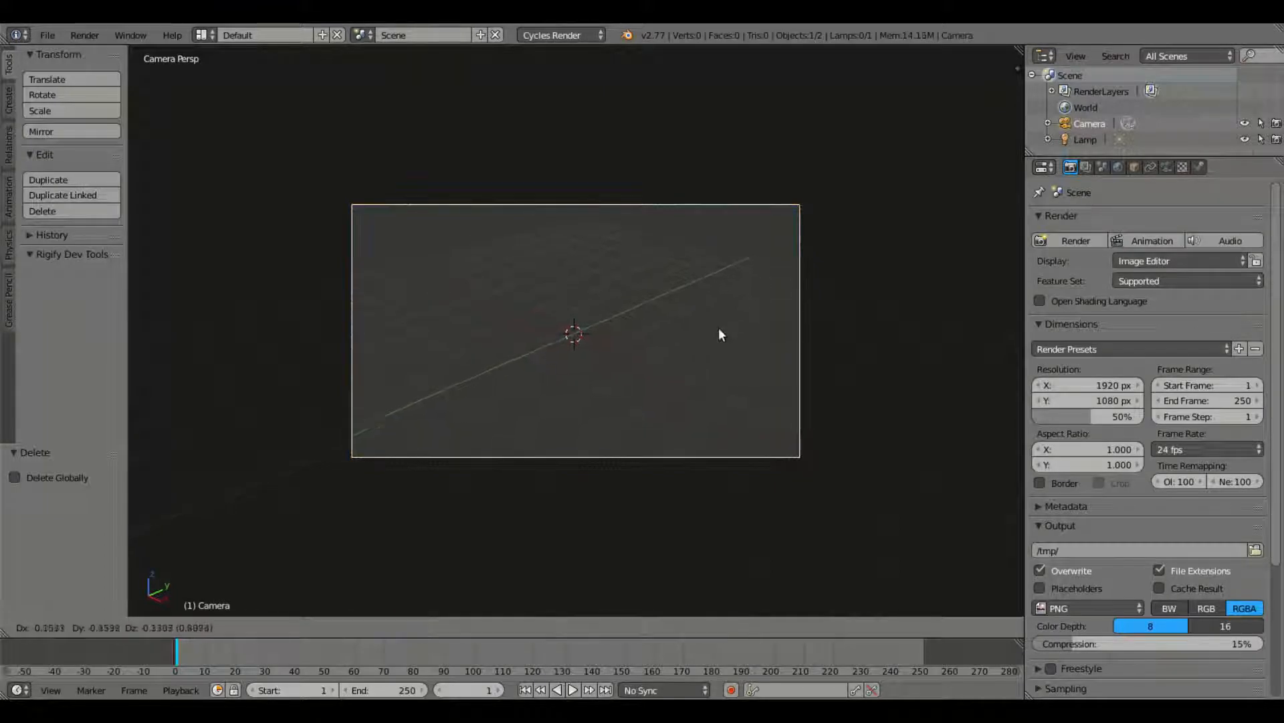
left_click(736, 337)
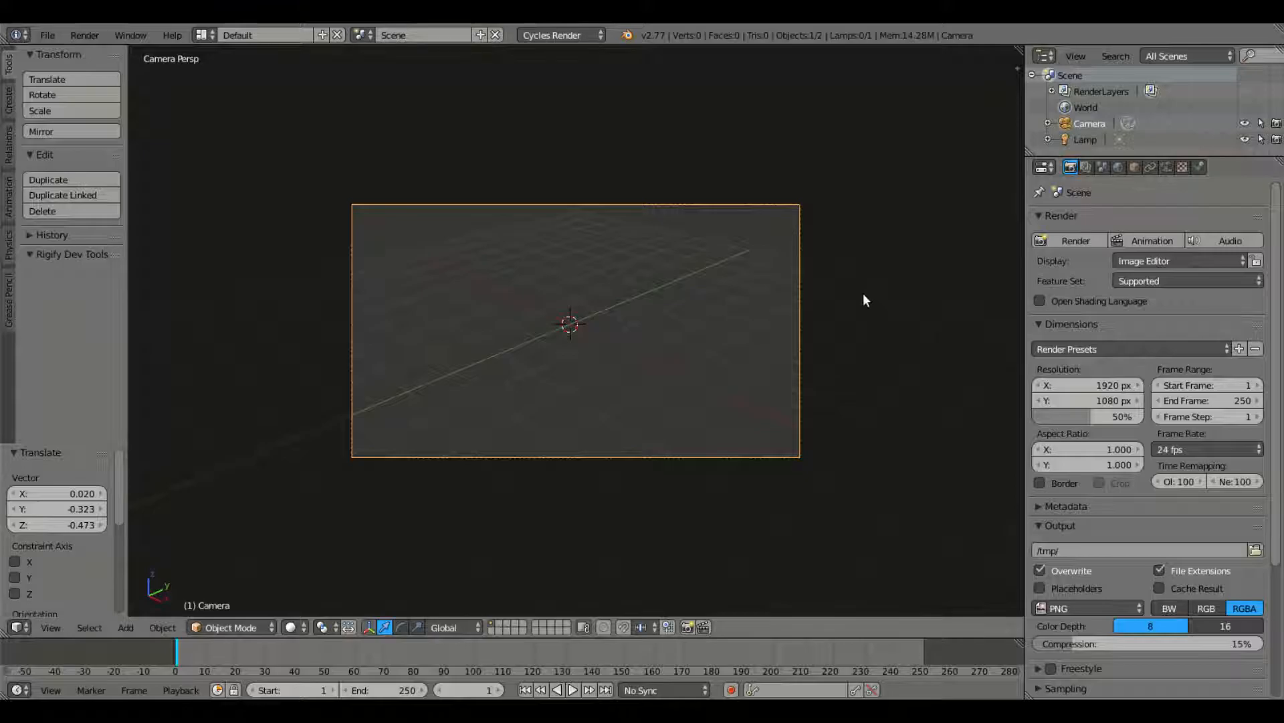
key("g")
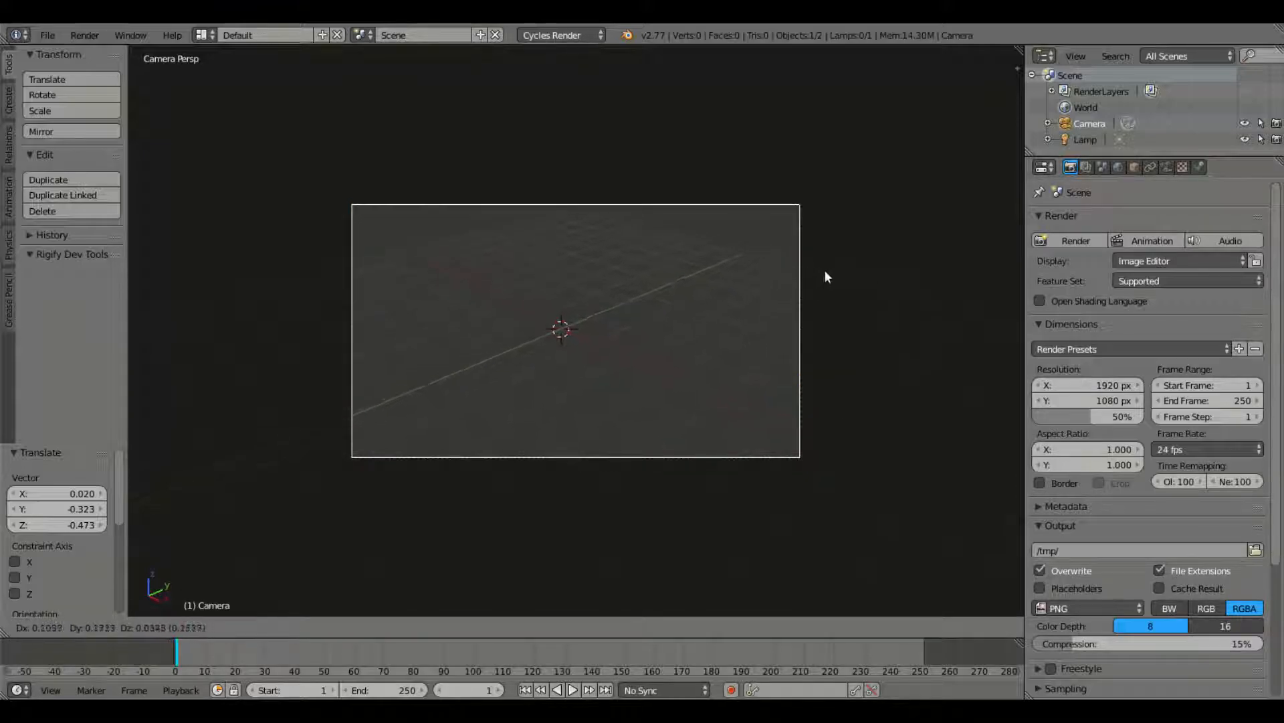
right_click(817, 275)
key("g")
left_click(850, 281)
Pull the camera back about 6.8 units along its local Z axis and nudge it to recentre the grid in the frame
key("g")
key("z")
key("z")
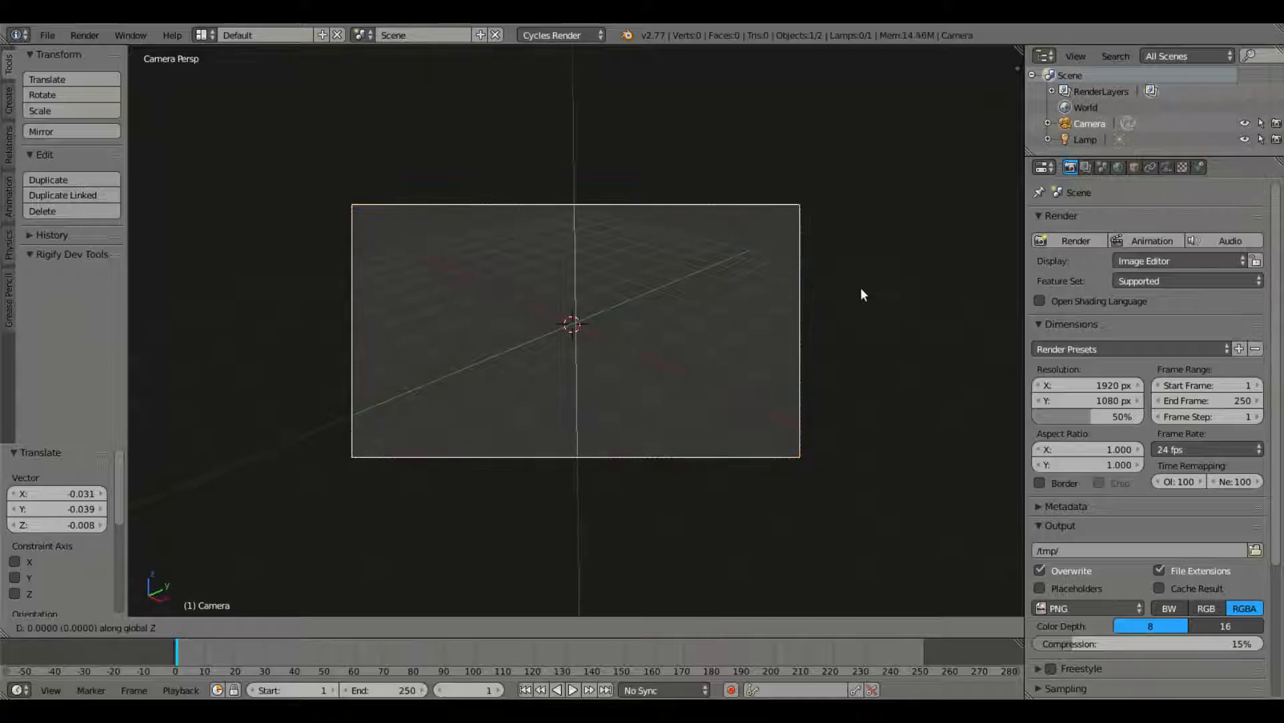
left_click(847, 398)
key("g")
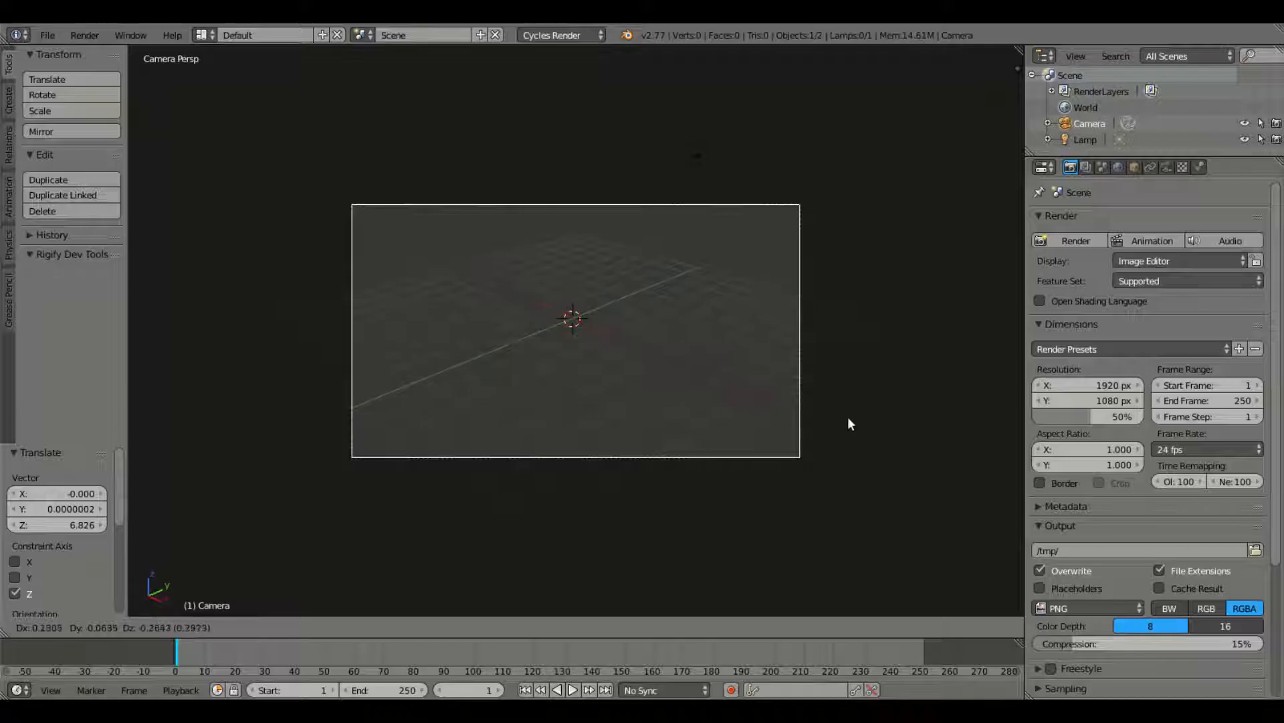
left_click(849, 376)
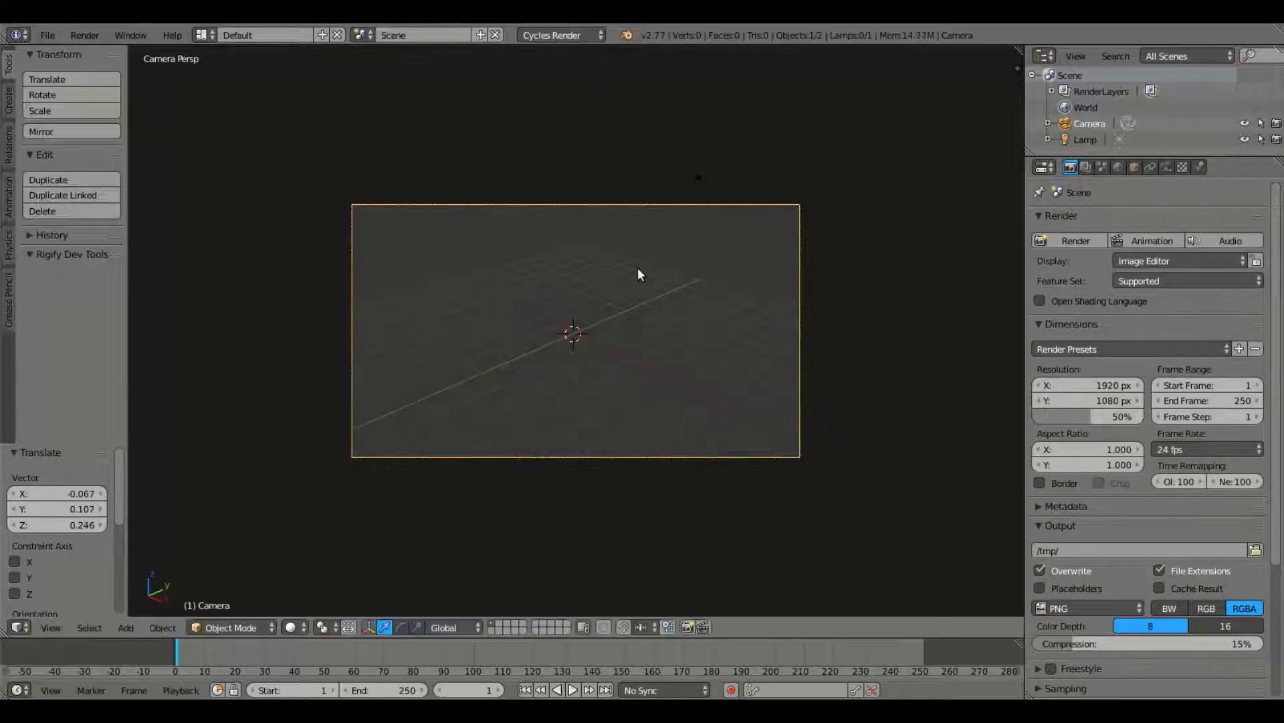
Add a plane mesh at the origin as the ground
key("shift+a")
mouse_move(637, 267)
left_click(708, 268)
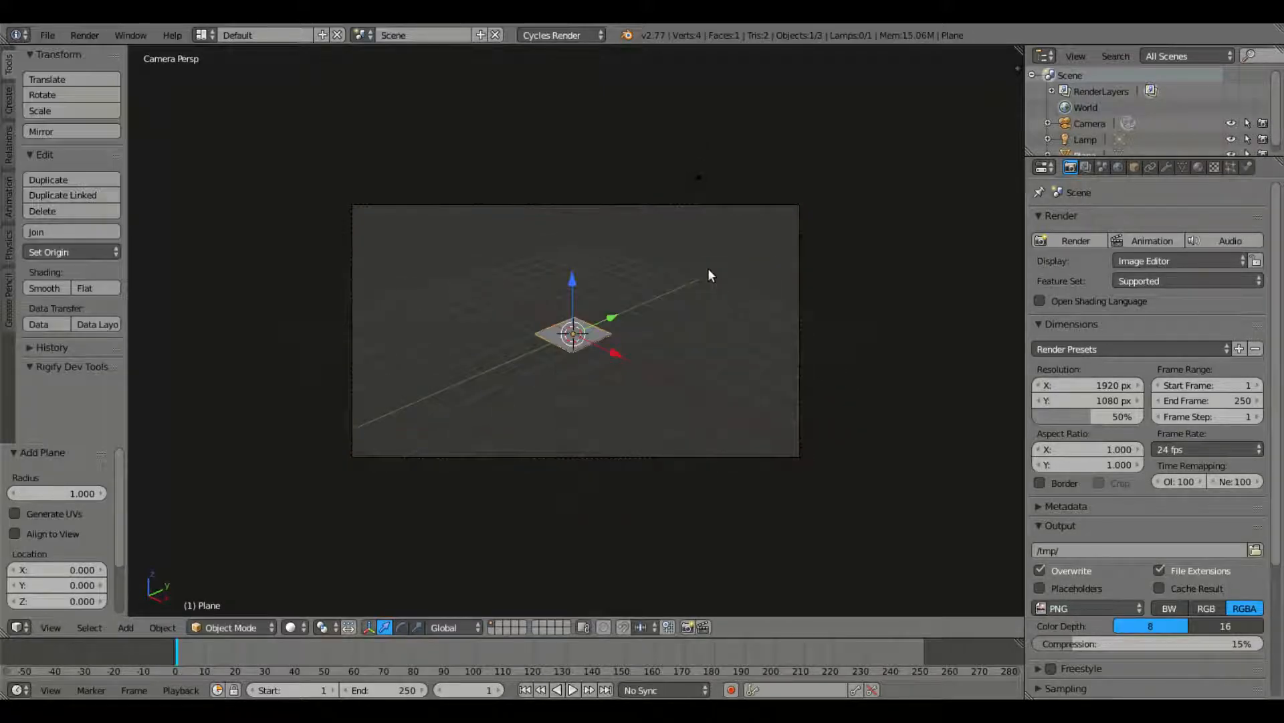
type("s20")
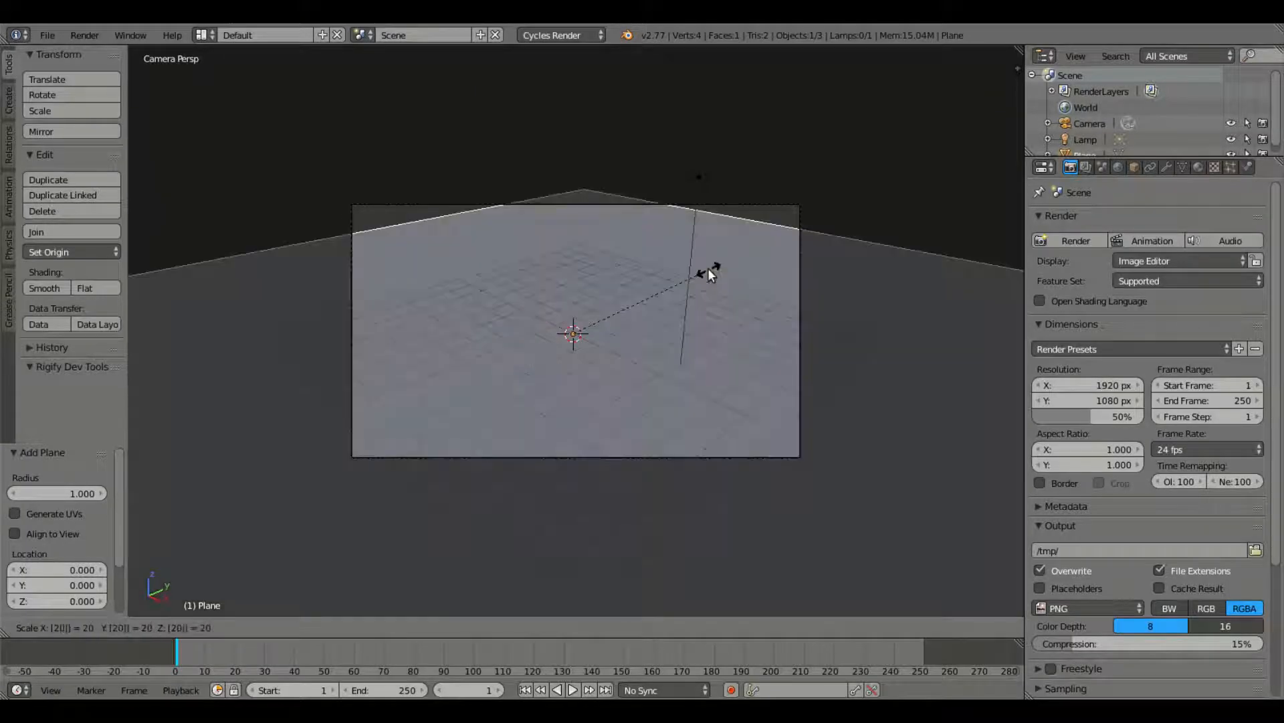
key("Escape")
type("s50")
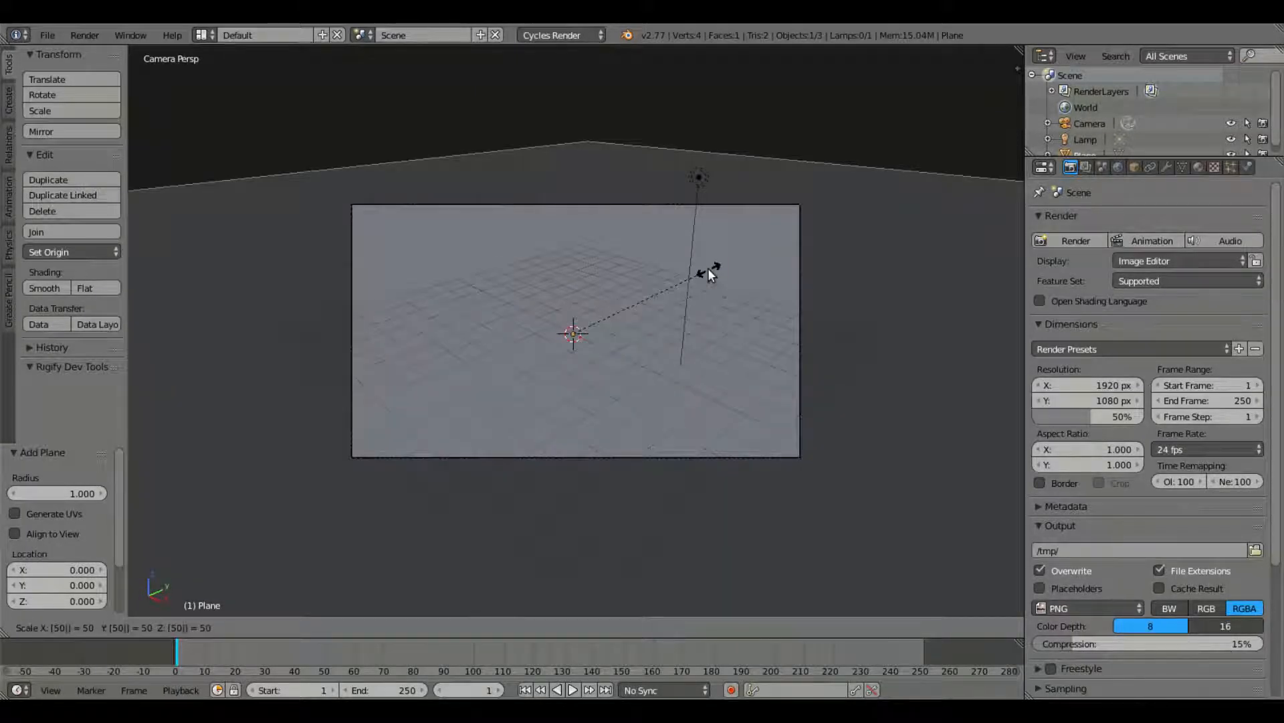
key("Escape")
Scale the ground plane by 30 and enlarge it slightly more by about 1.04 so it fills the camera frame
type("s30")
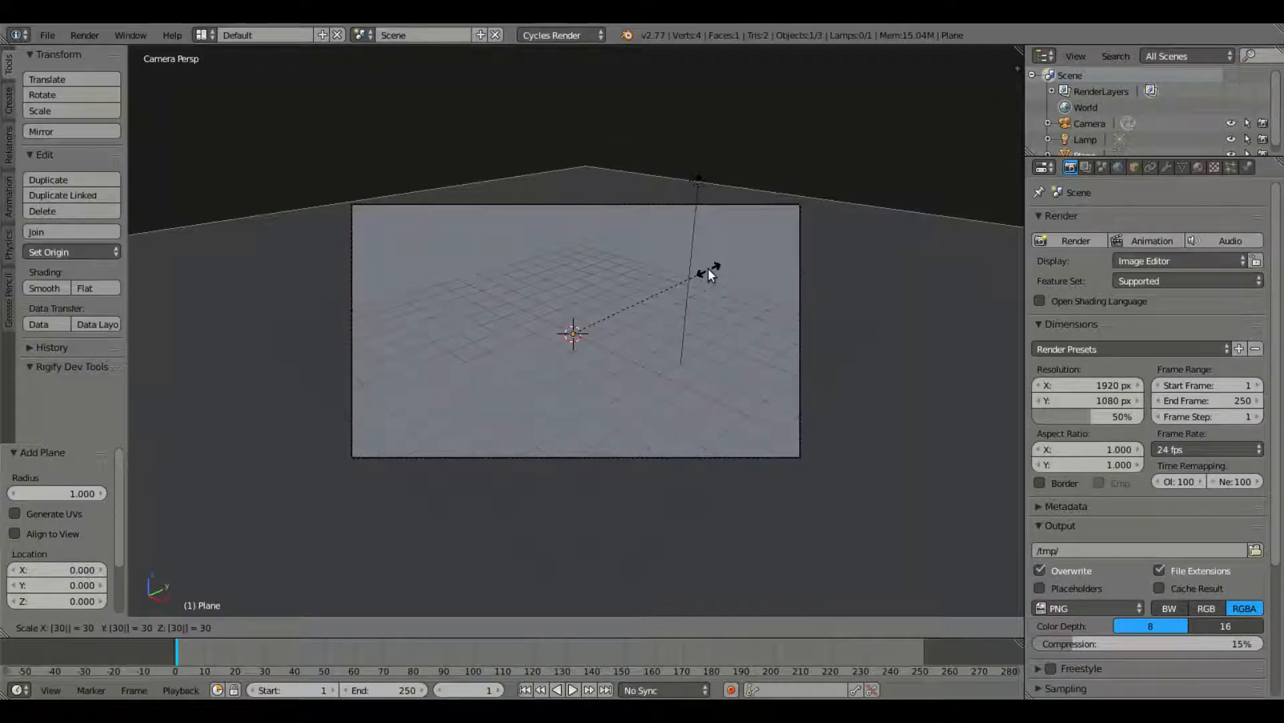
key("Return")
key("s")
left_click(910, 262)
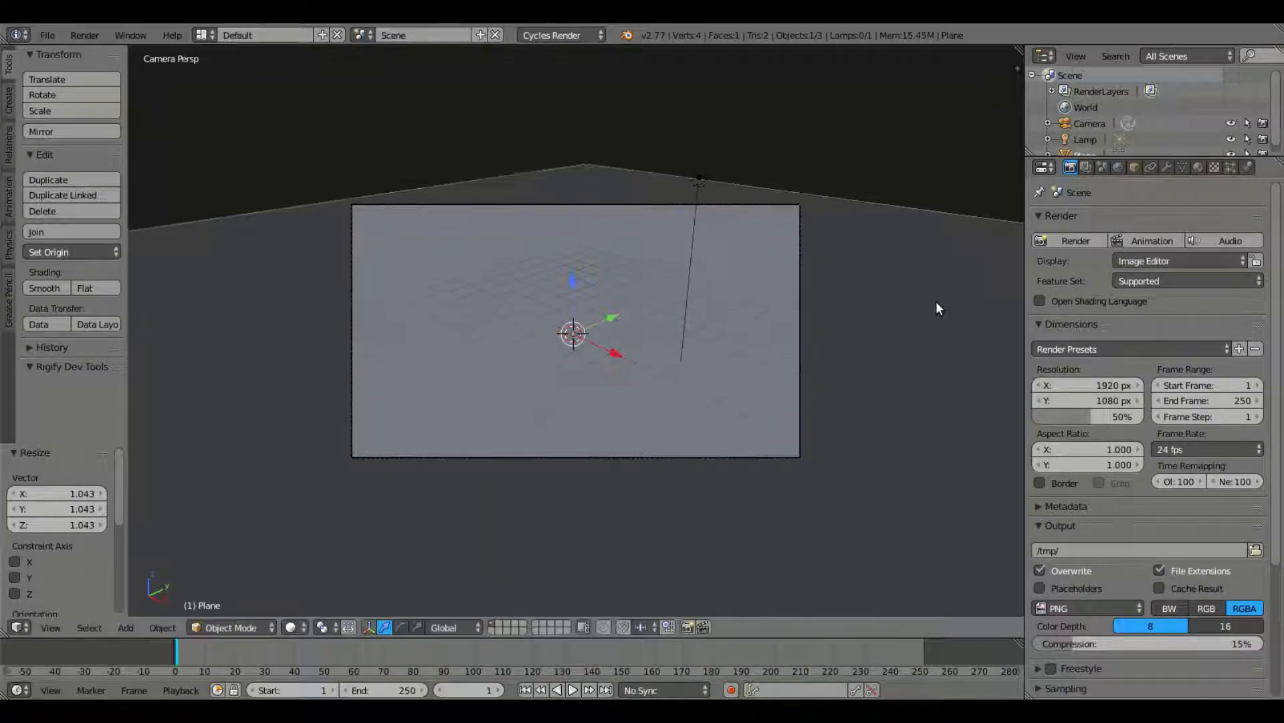
Add a cylinder mesh at the origin and move it up 1 unit along the Z axis
key("shift+a")
mouse_move(631, 322)
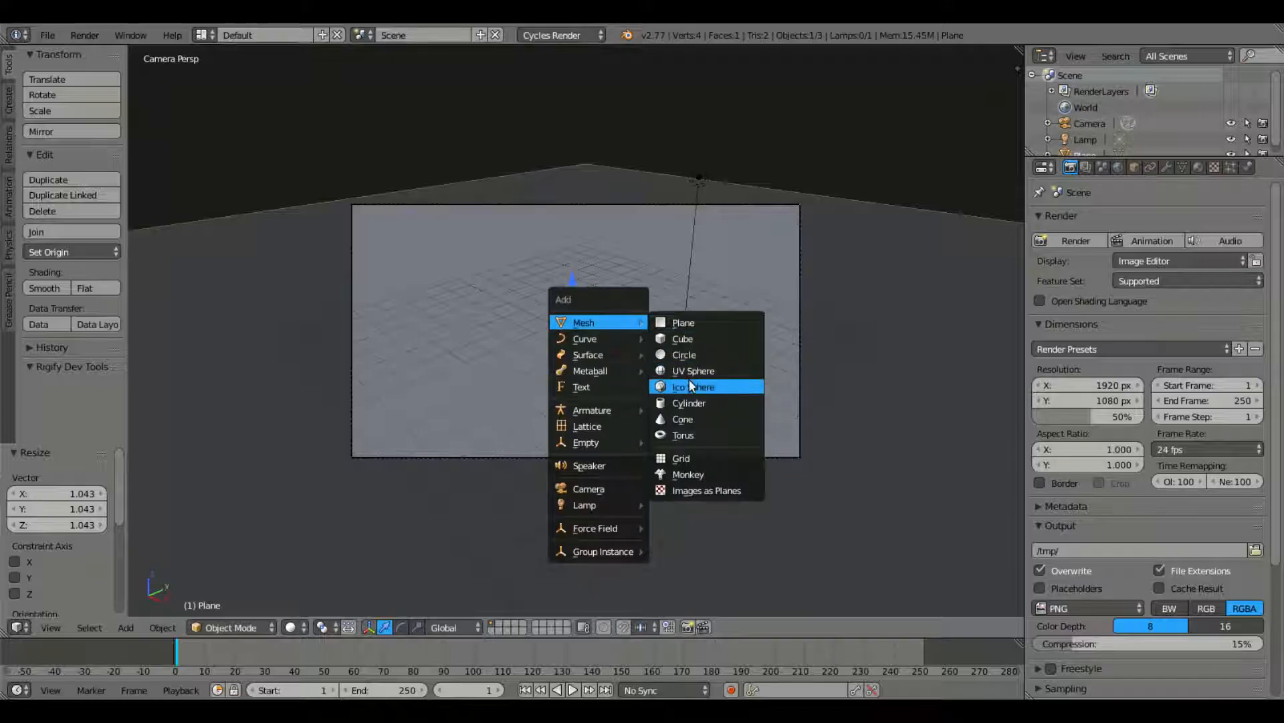
left_click(705, 402)
scroll(642, 330, "up", 3)
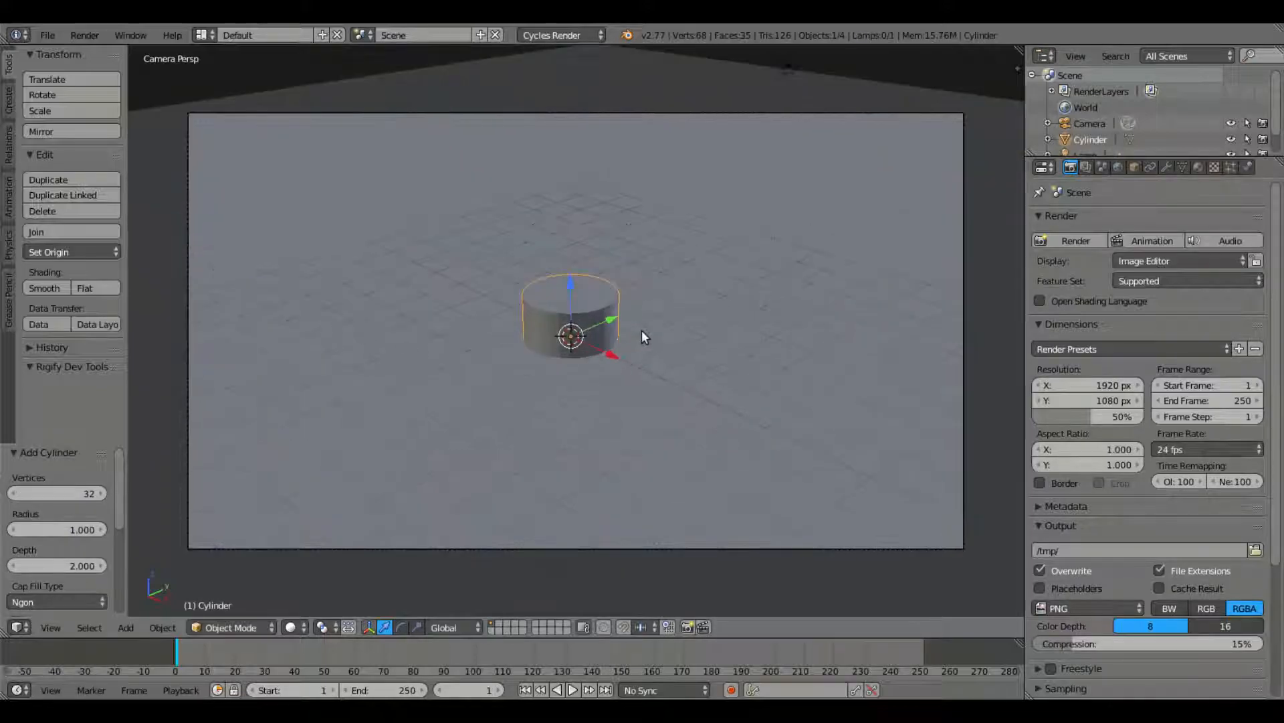
middle_click_drag(641, 330, 606, 284)
key("g")
key("z")
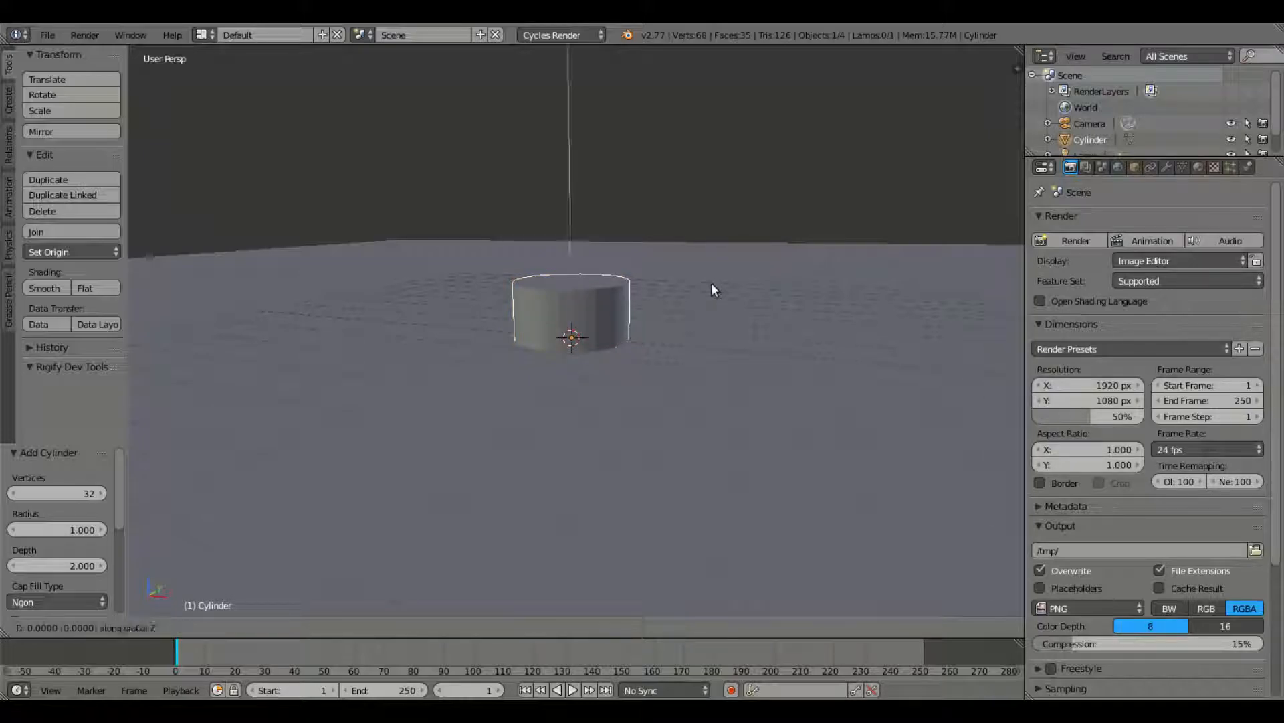
key("1")
key("Return")
Inspect the cylinder's mesh briefly in Edit Mode, return to Object Mode and undo back to before the cylinder was added
middle_click_drag(711, 289, 590, 269)
middle_click_drag(725, 263, 595, 281)
key("Tab")
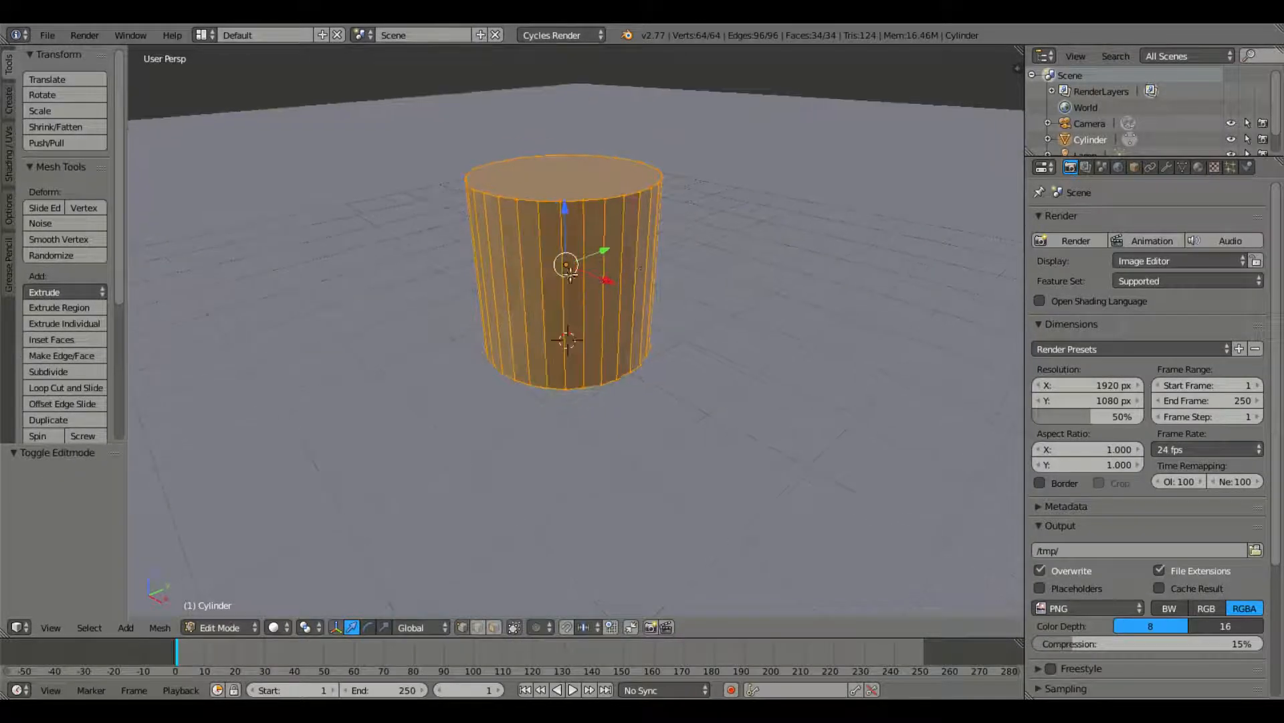
key("Tab")
key("ctrl+z")
key("ctrl+z")
key("ctrl+z")
Add a cylinder mesh at the origin and set its vertex count to 13
key("shift+a")
mouse_move(574, 293)
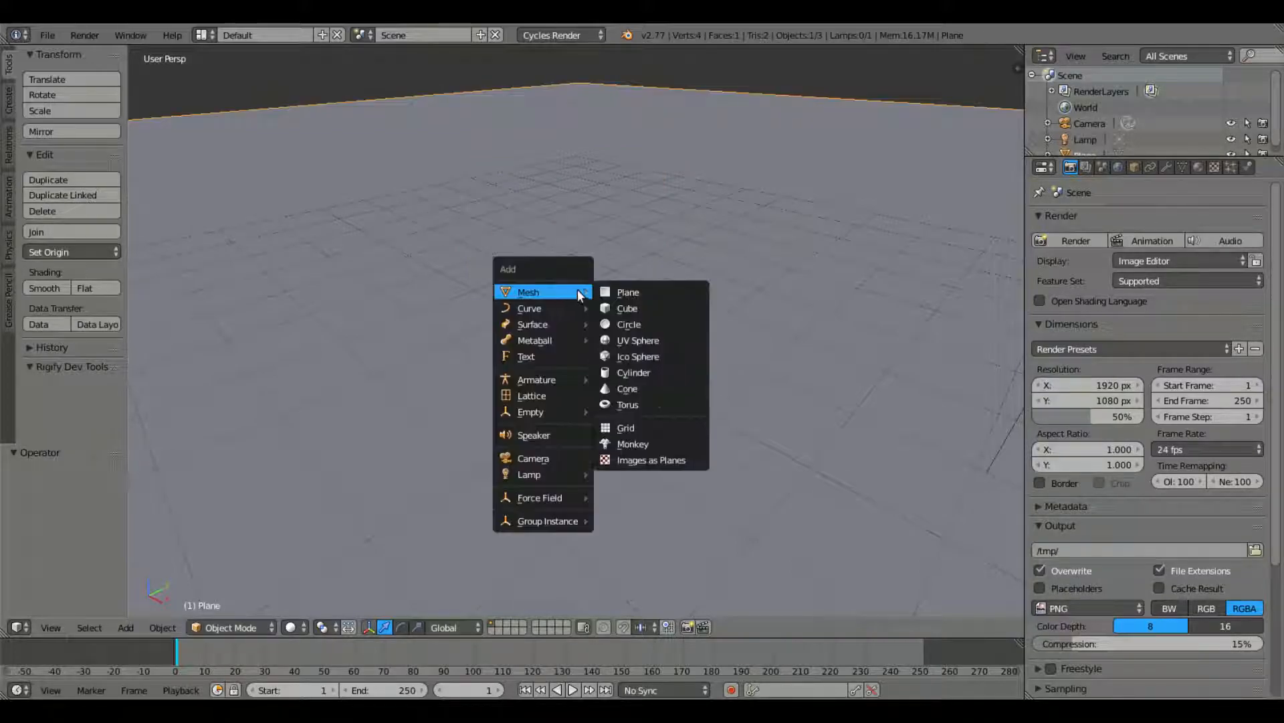
left_click(664, 372)
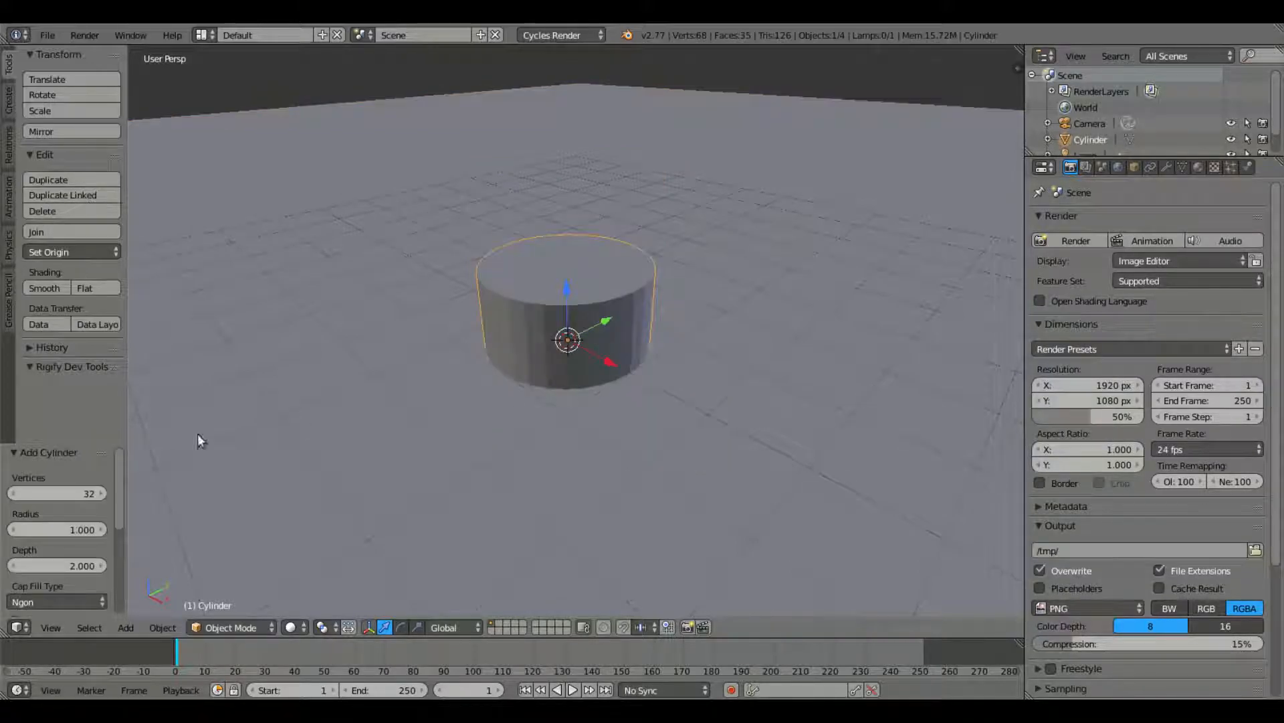
left_click(61, 491)
left_click_drag(52, 494, 39, 483)
middle_click_drag(556, 409, 570, 379)
left_click_drag(88, 496, 97, 496)
middle_click_drag(589, 379, 512, 367)
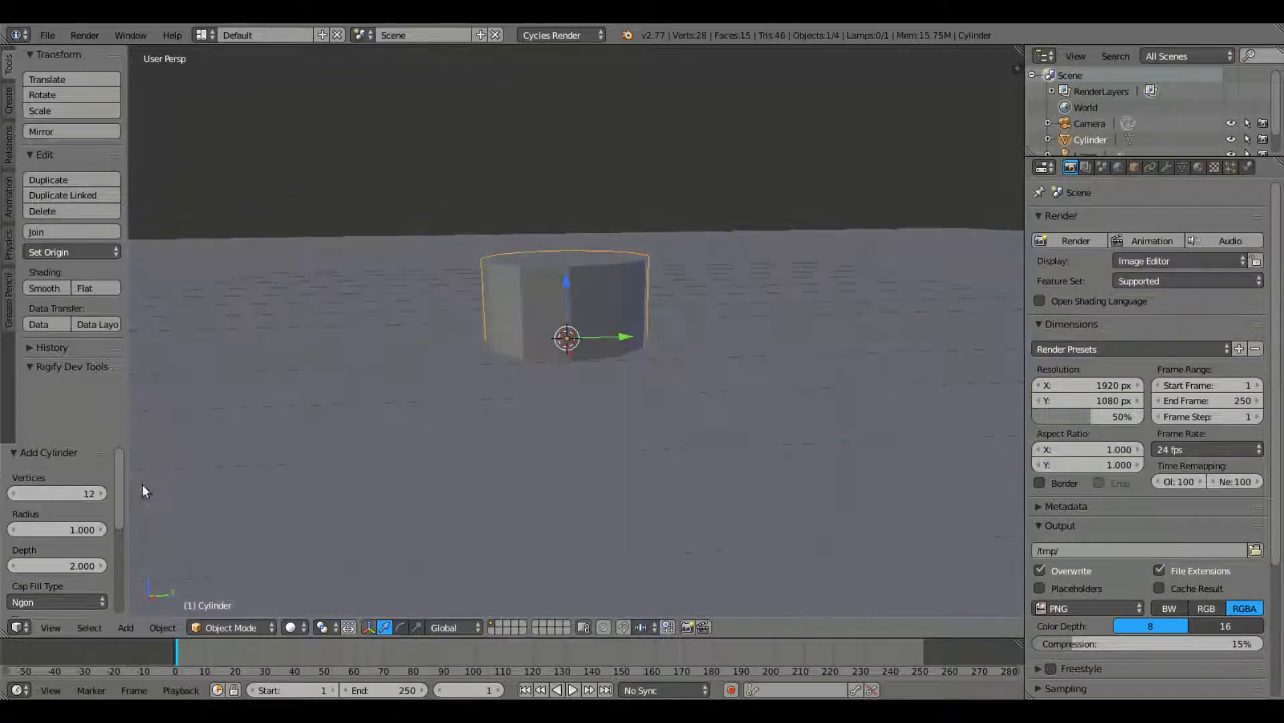
left_click(102, 493)
middle_click_drag(433, 390, 495, 404)
scroll(85, 536, "down", 5)
scroll(637, 331, "up", 3)
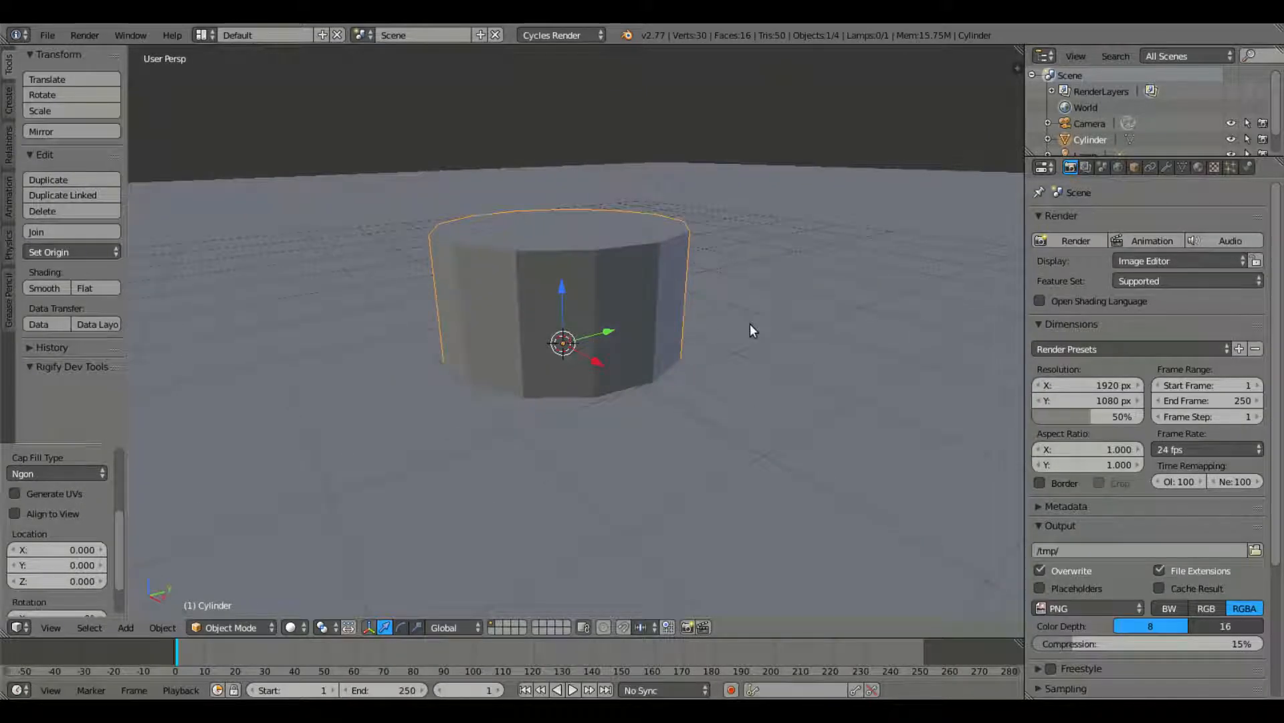
Move the 13-sided cylinder up 1 unit along the Z axis
type("gz1")
key("Return")
scroll(598, 334, "down", 2)
mouse_move(598, 335)
middle_mouse_down()
mouse_move(616, 296)
mouse_move(608, 304)
mouse_move(636, 315)
mouse_move(608, 321)
middle_mouse_up()
In Edit Mode, add one horizontal loop cut around the cylinder at mid-height
key("Tab")
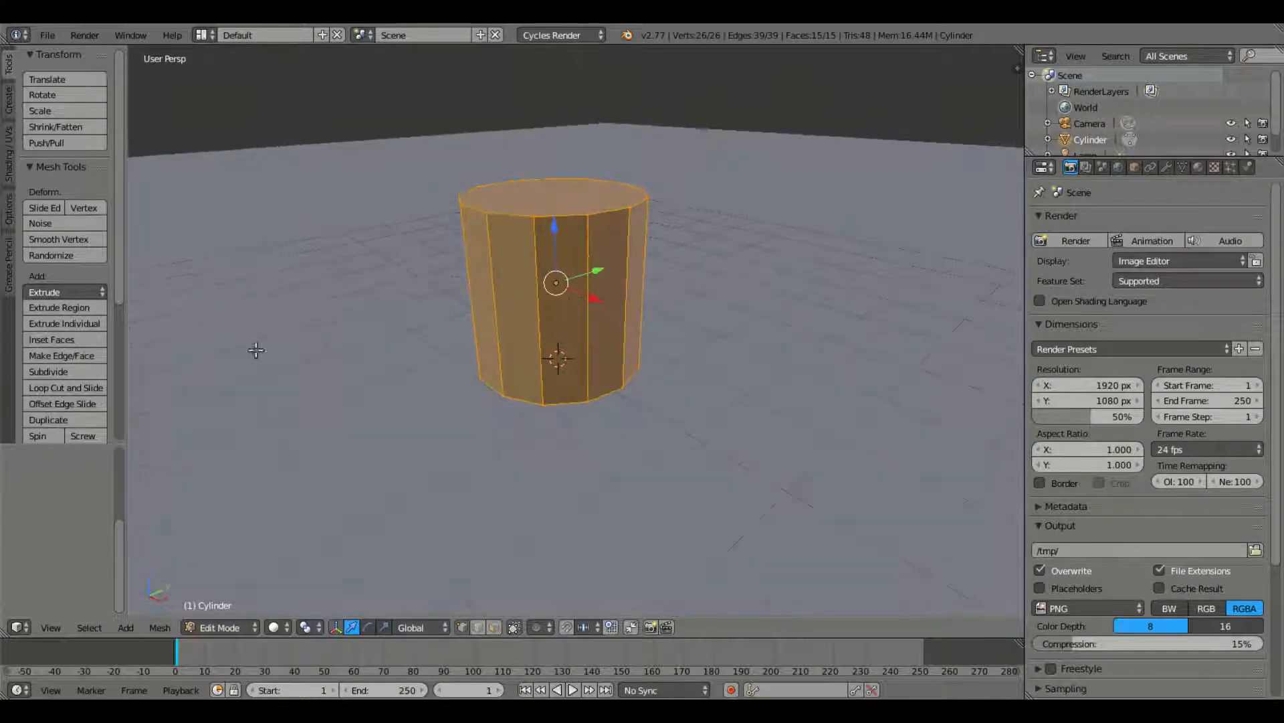
left_click(69, 390)
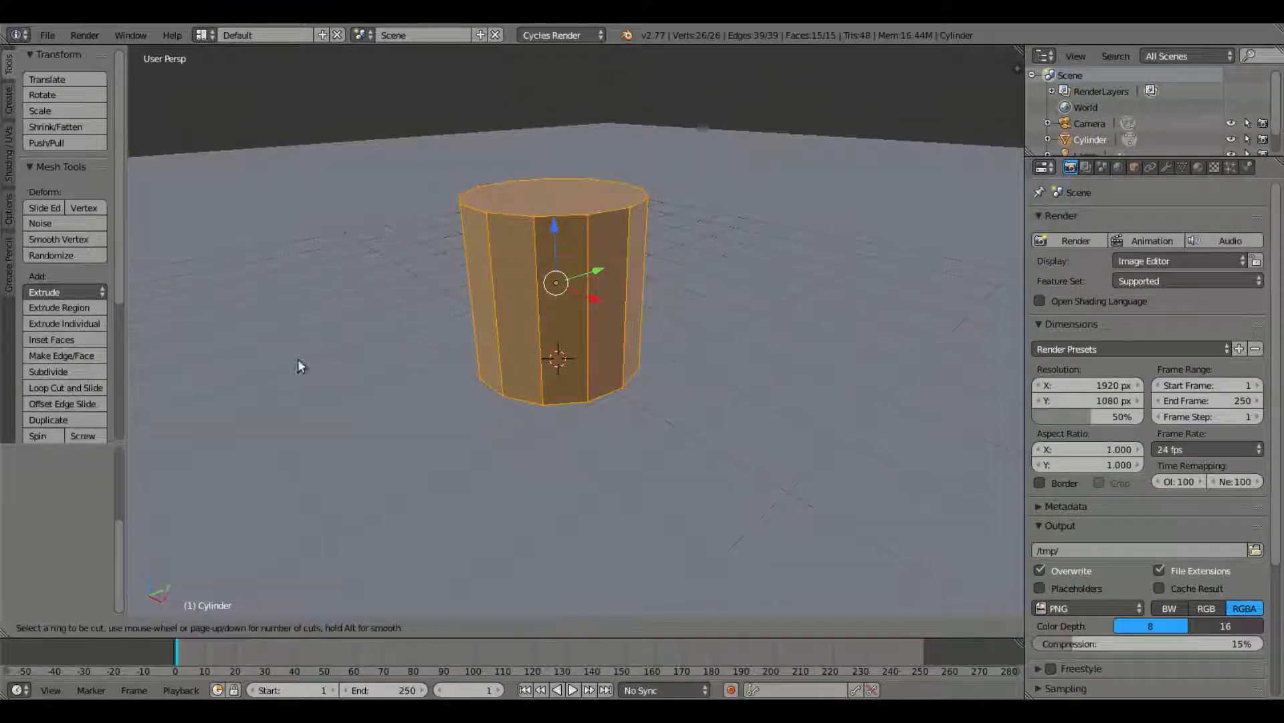
left_click(556, 316)
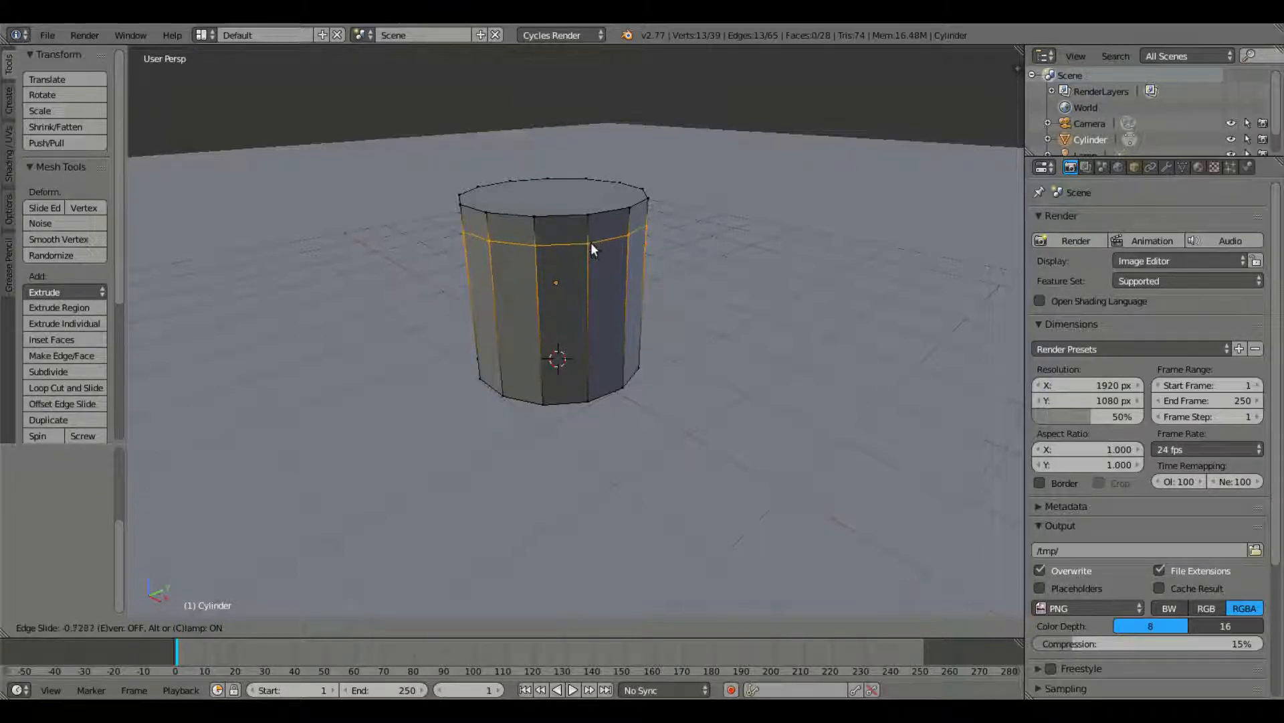
left_click(591, 243)
Scale the middle edge loop outward by about 1.09 to bulge the cylinder, then return to Object Mode
middle_click_drag(880, 307, 828, 274)
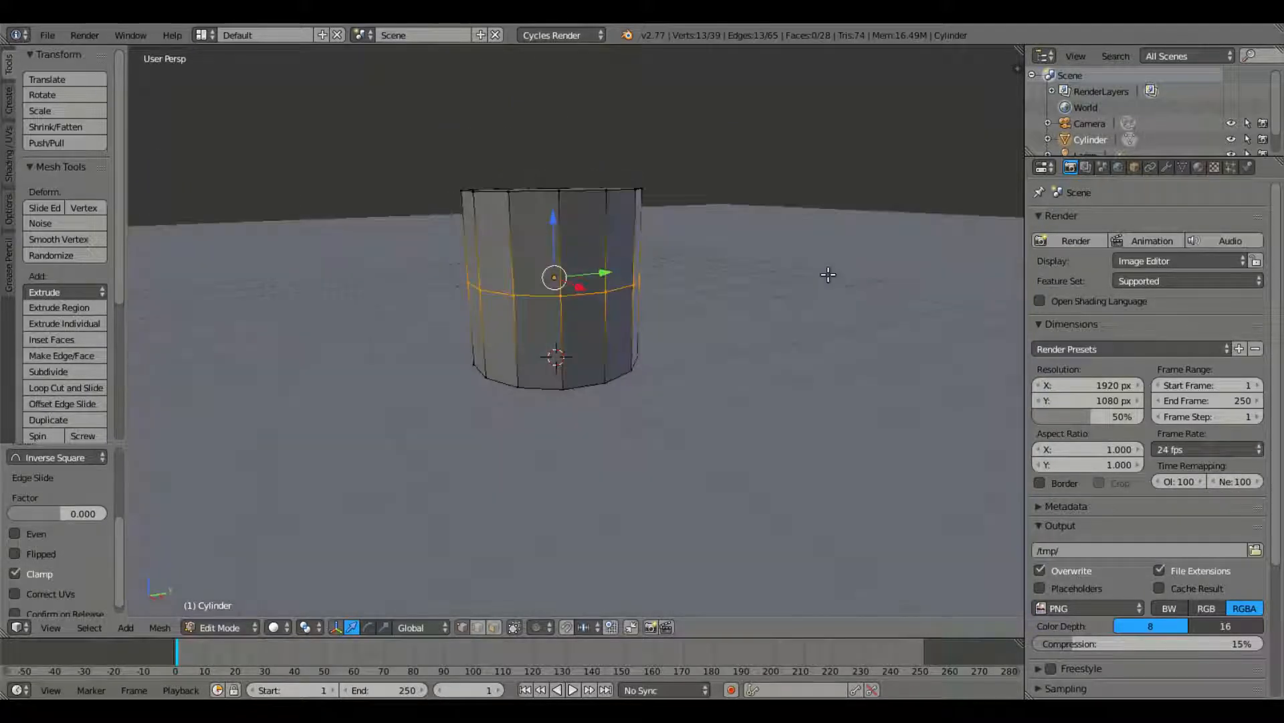
key("s")
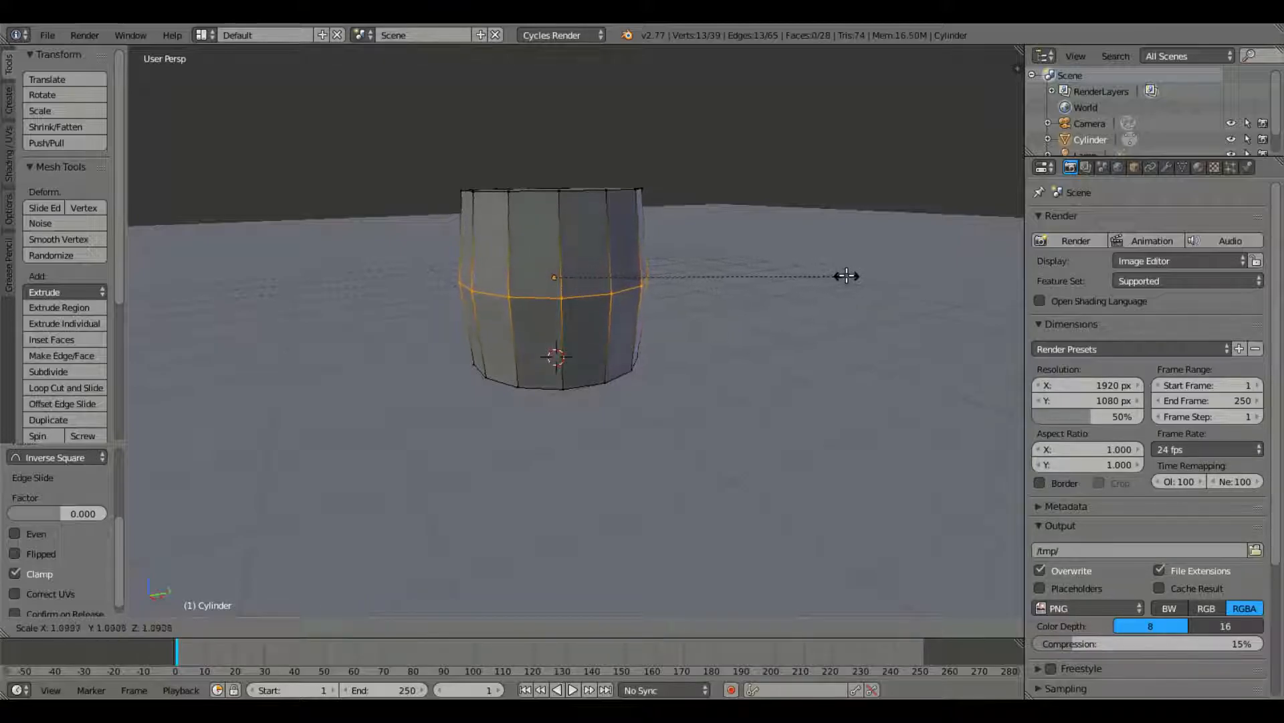
left_click(847, 275)
middle_click_drag(847, 275, 763, 270)
key("Tab")
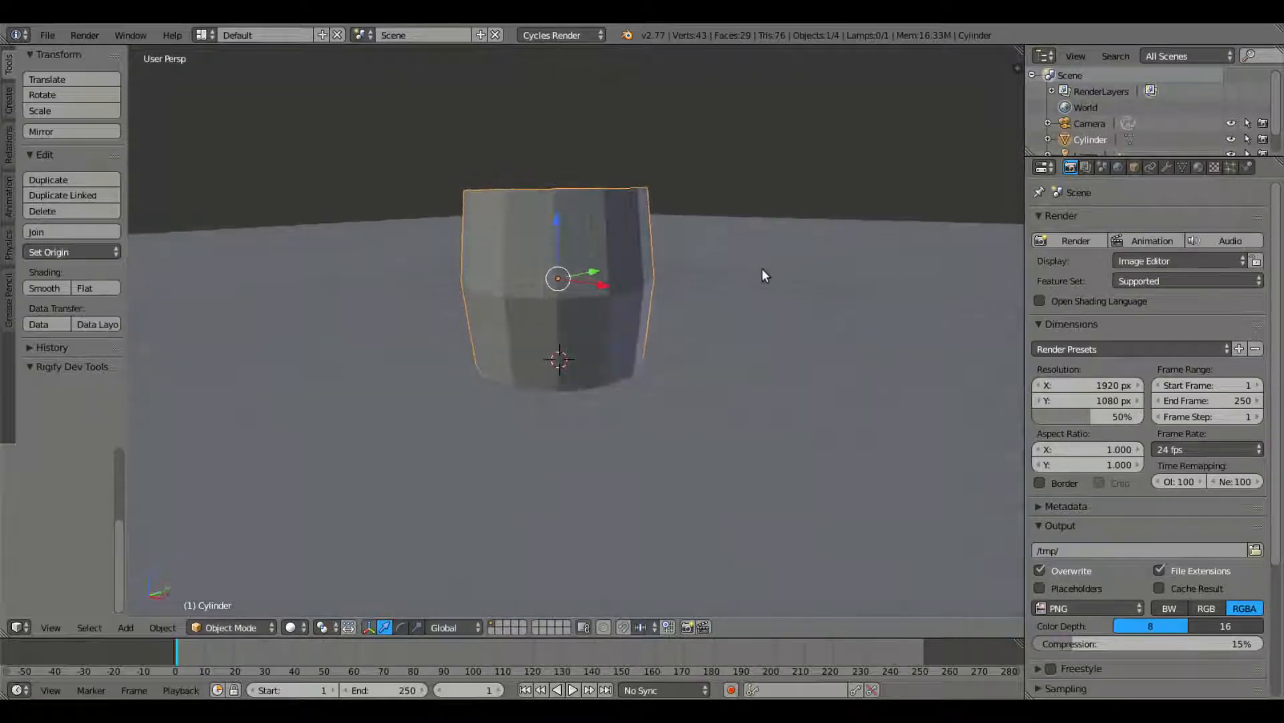
Stretch the bulged cylinder taller by scaling it along the Z axis only
key("s")
key("z")
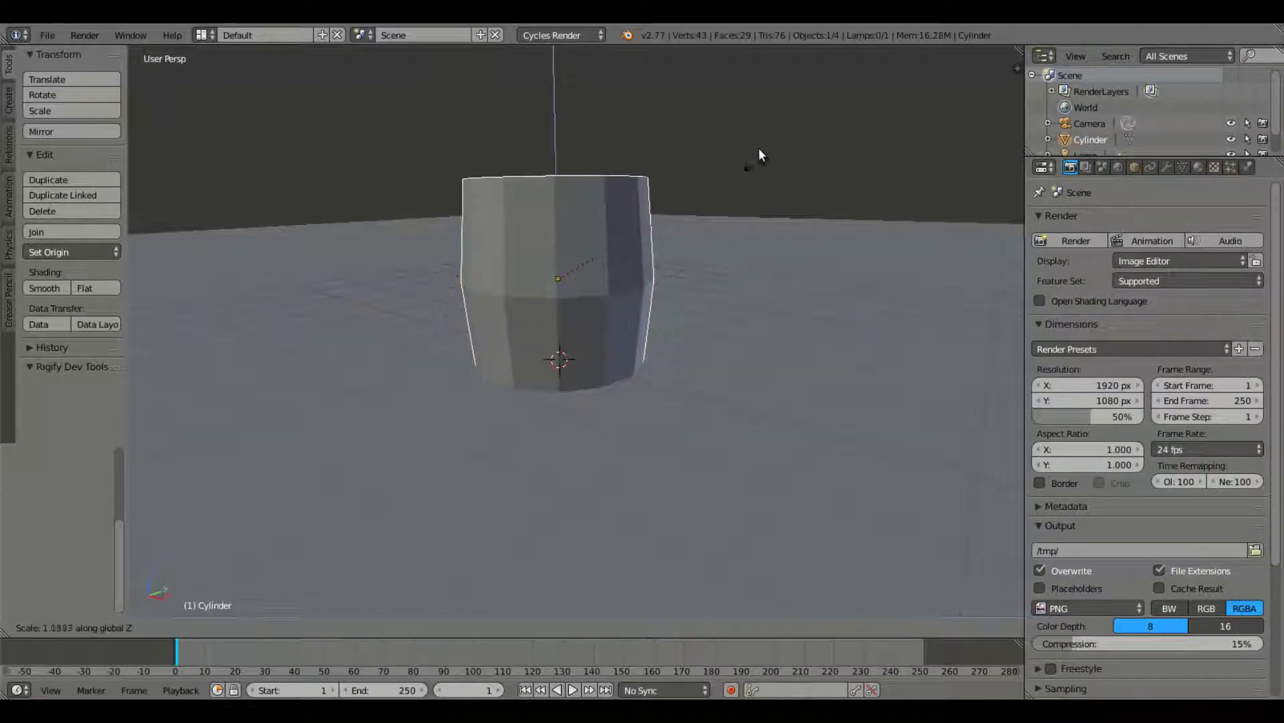
left_click(796, 123)
middle_click_drag(749, 214, 717, 202)
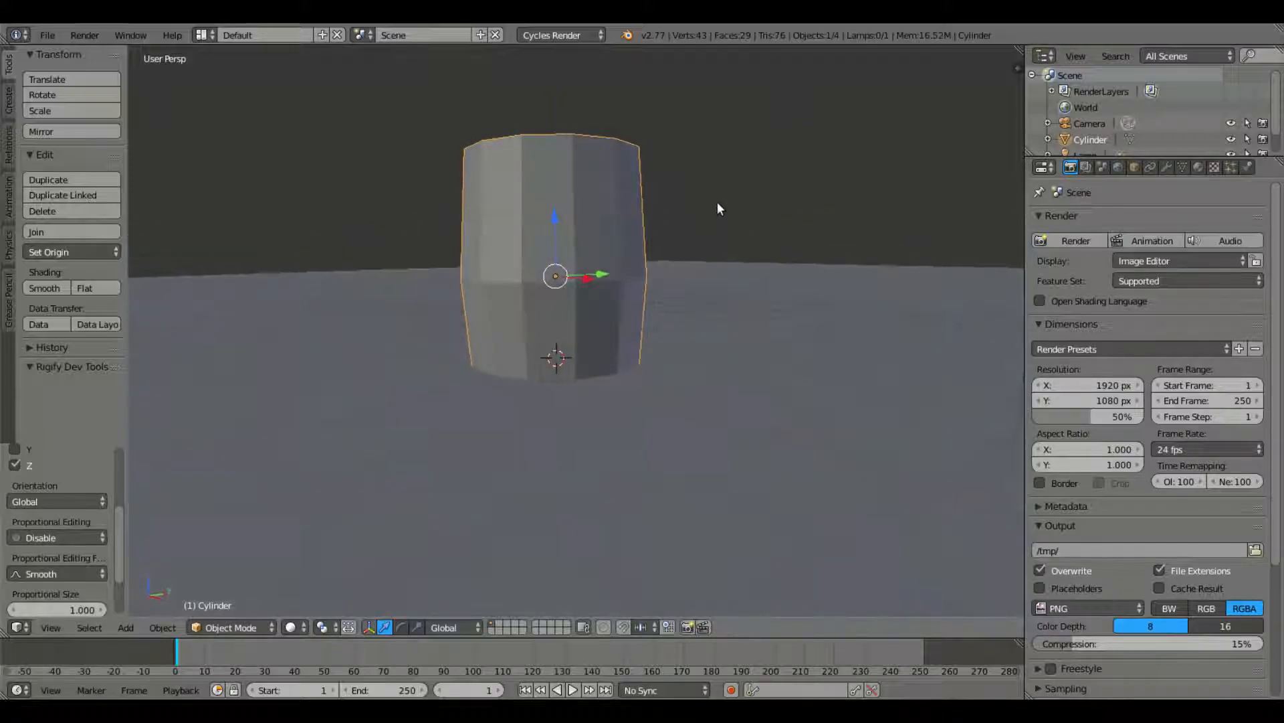
In the right orthographic view, raise the cylinder along the Z axis so its base rests on the ground plane
key("KP_3")
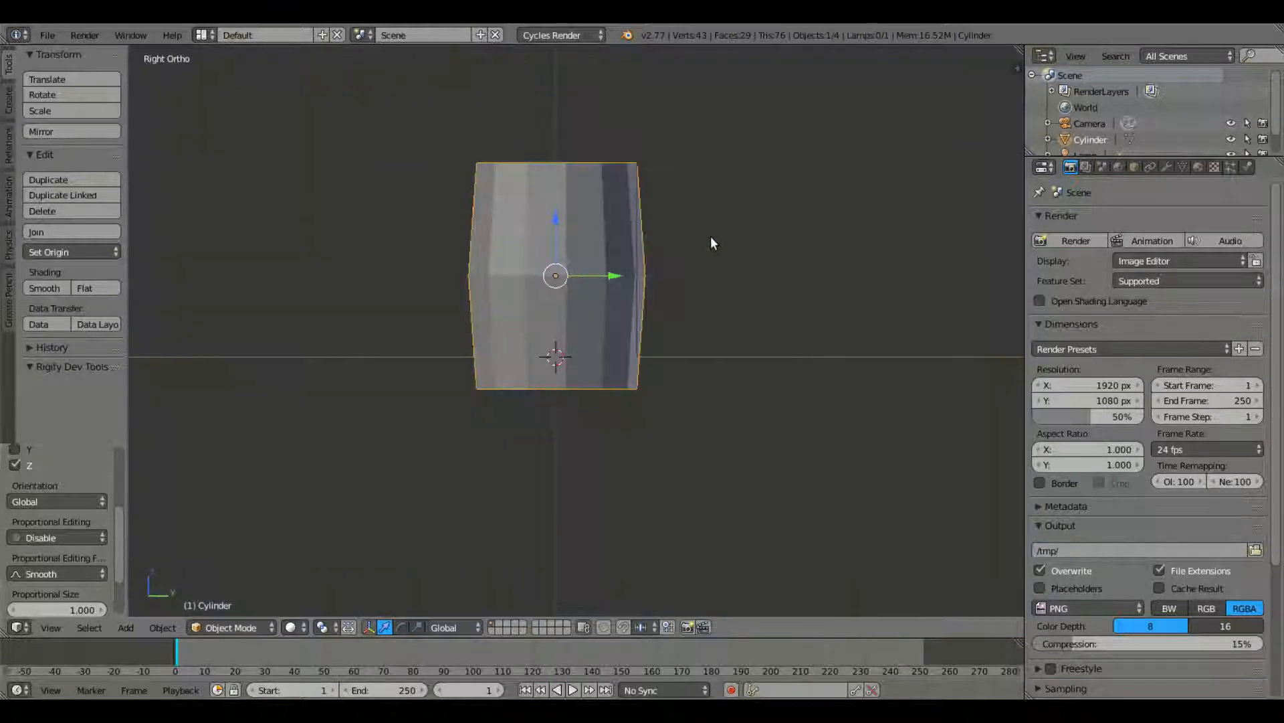
scroll(710, 236, "up", 3)
scroll(682, 298, "up", 4)
key("g")
key("z")
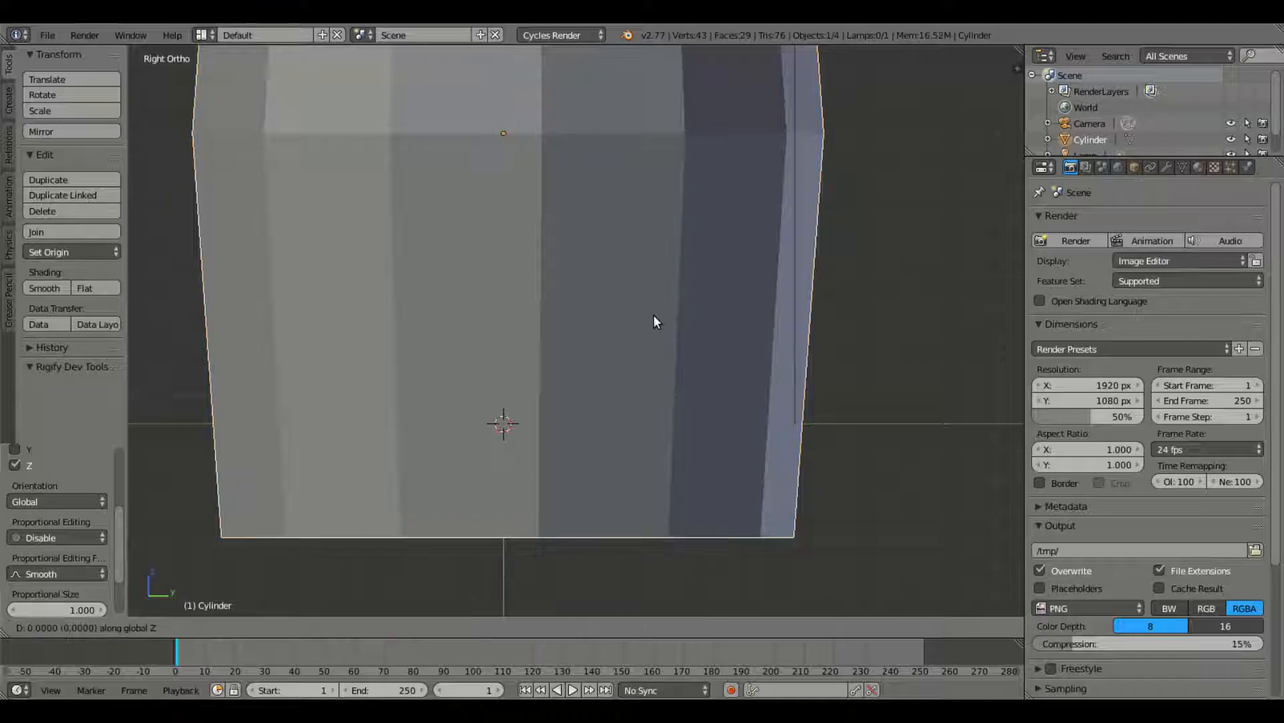
left_click(689, 202)
In Edit Mode, select the cylinder's bottom edge loop and add the top edge loop to the selection
middle_click_drag(689, 202, 599, 387)
scroll(661, 314, "down", 7)
key("Tab")
scroll(650, 314, "up", 3)
right_click(599, 387)
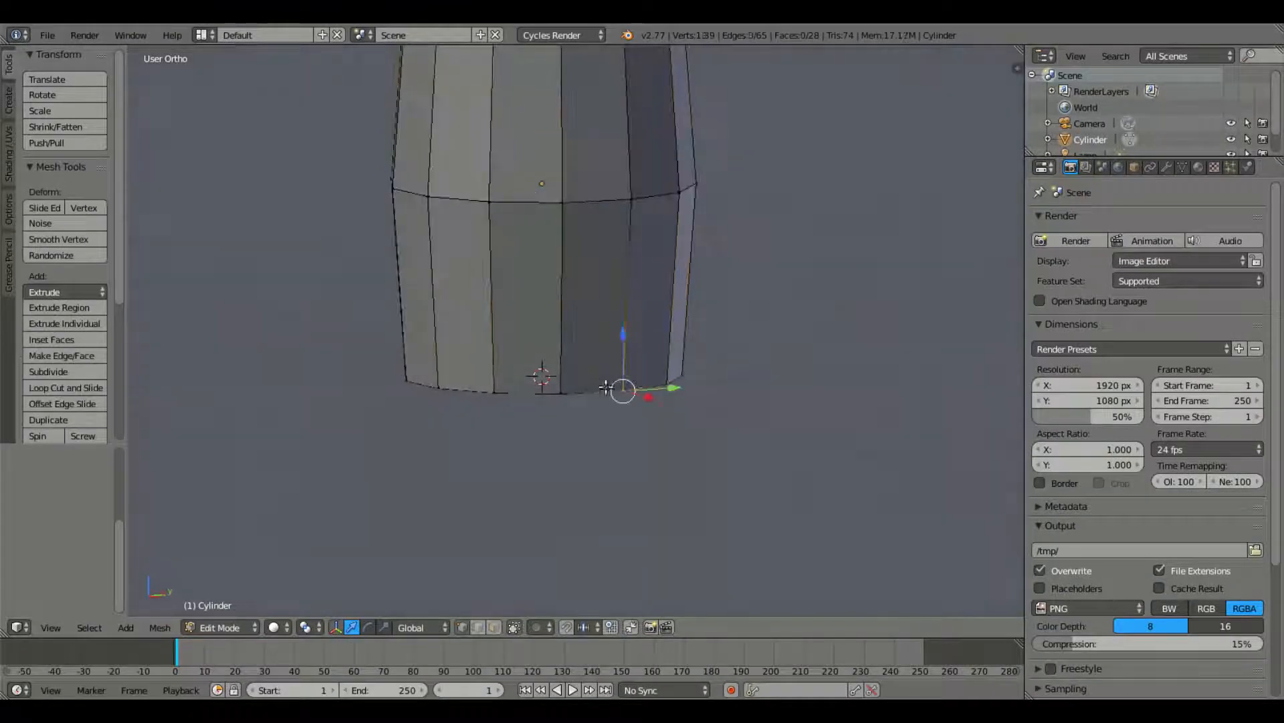
right_click(661, 385, "alt")
key("Tab")
key("Tab")
middle_click_drag(728, 340, 687, 374)
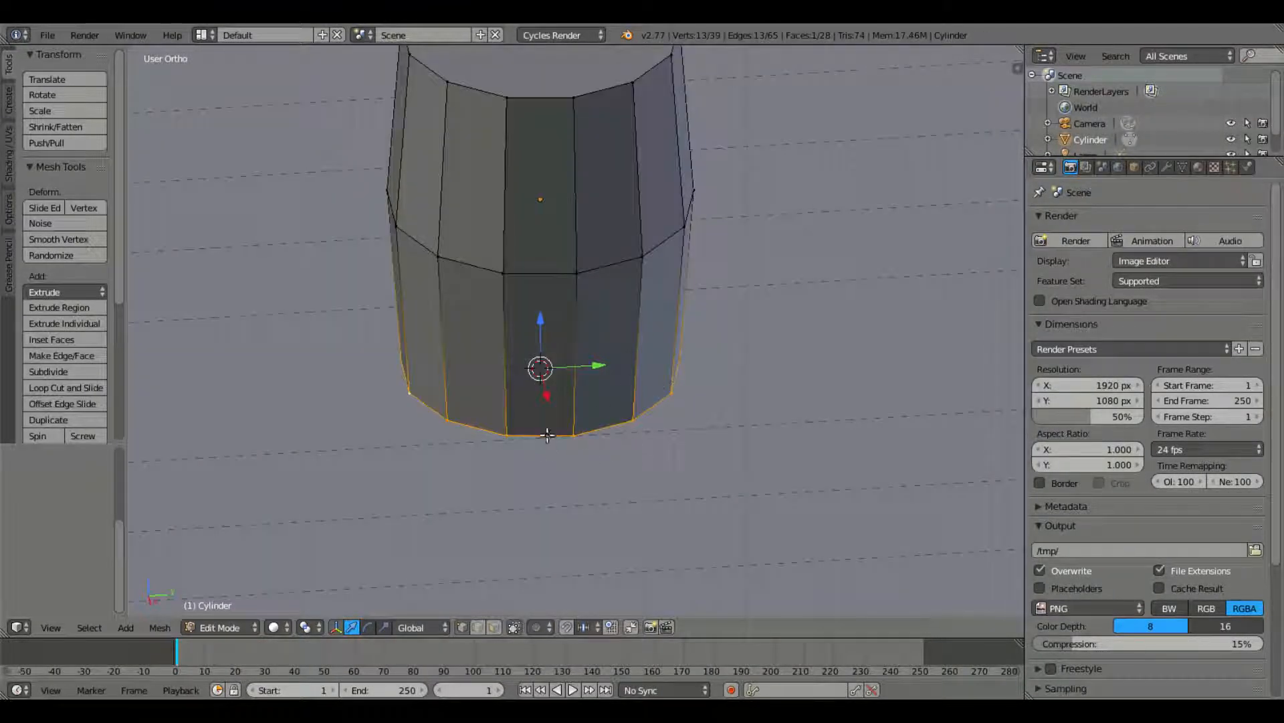
middle_click_drag(598, 287, 564, 189)
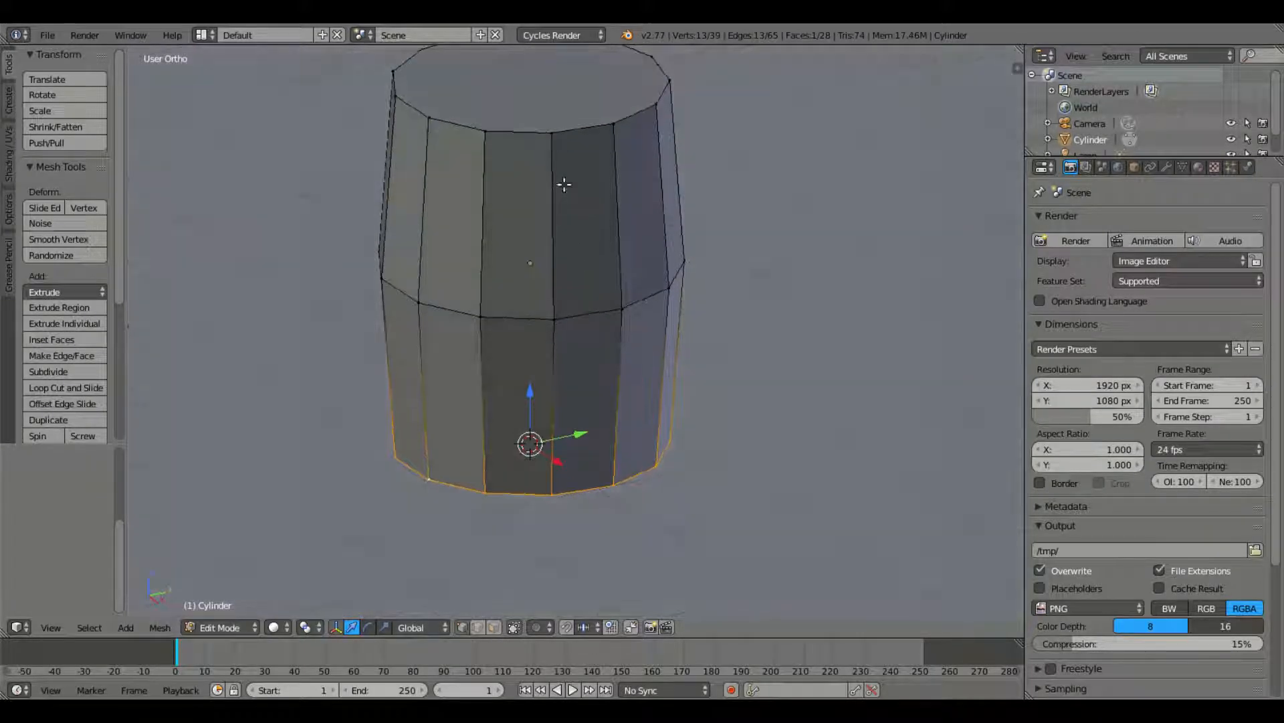
right_click(550, 129, "ctrl")
key("ctrl+z")
right_click(619, 114, "alt+shift")
middle_click_drag(632, 215, 632, 288, "shift")
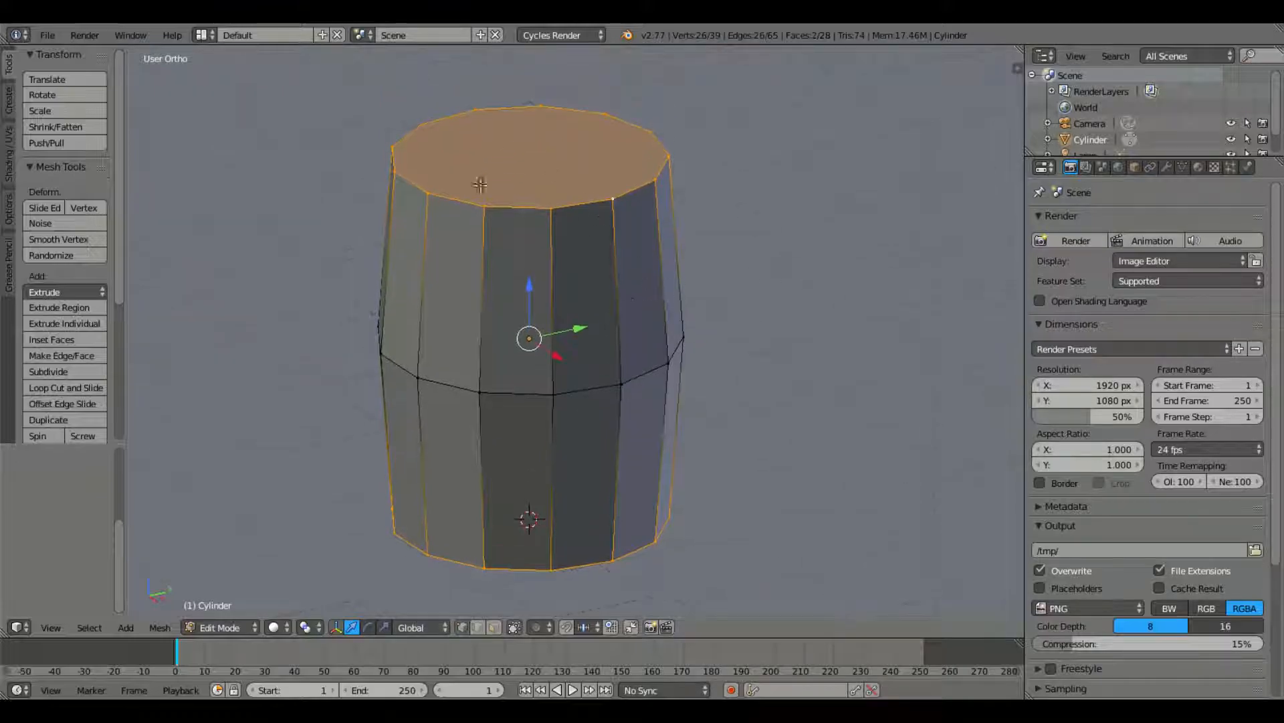
middle_click_drag(689, 177, 684, 220)
Set the pivot point to Individual Origins and scale the top and bottom edge loops inward to taper both ends
key("s")
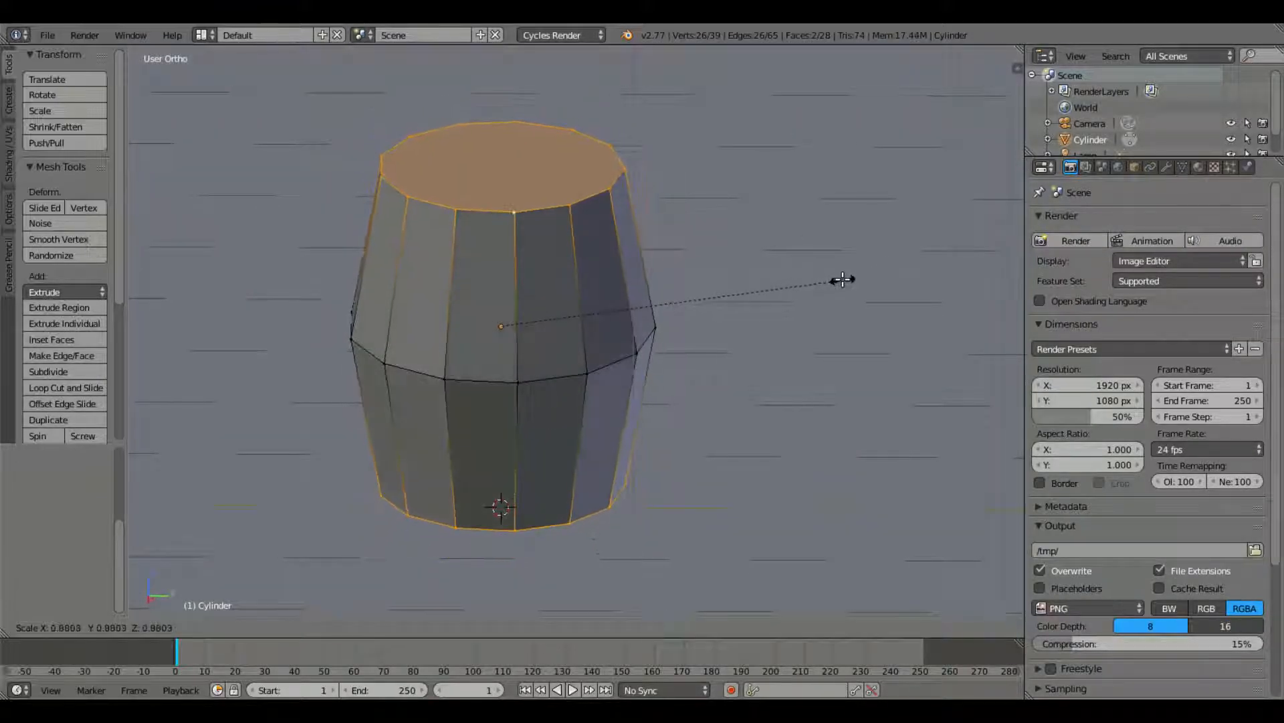
right_click(819, 285)
middle_click_drag(714, 317, 708, 285)
left_click(304, 628)
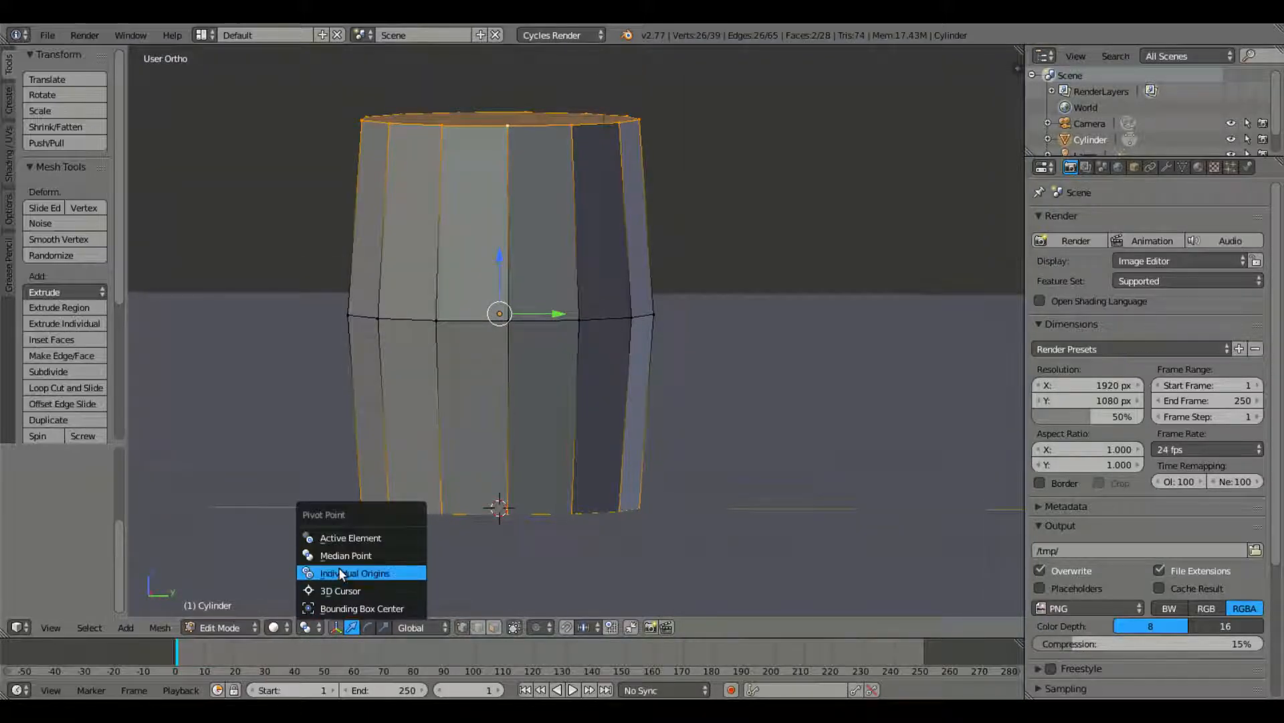
left_click(355, 573)
key("s")
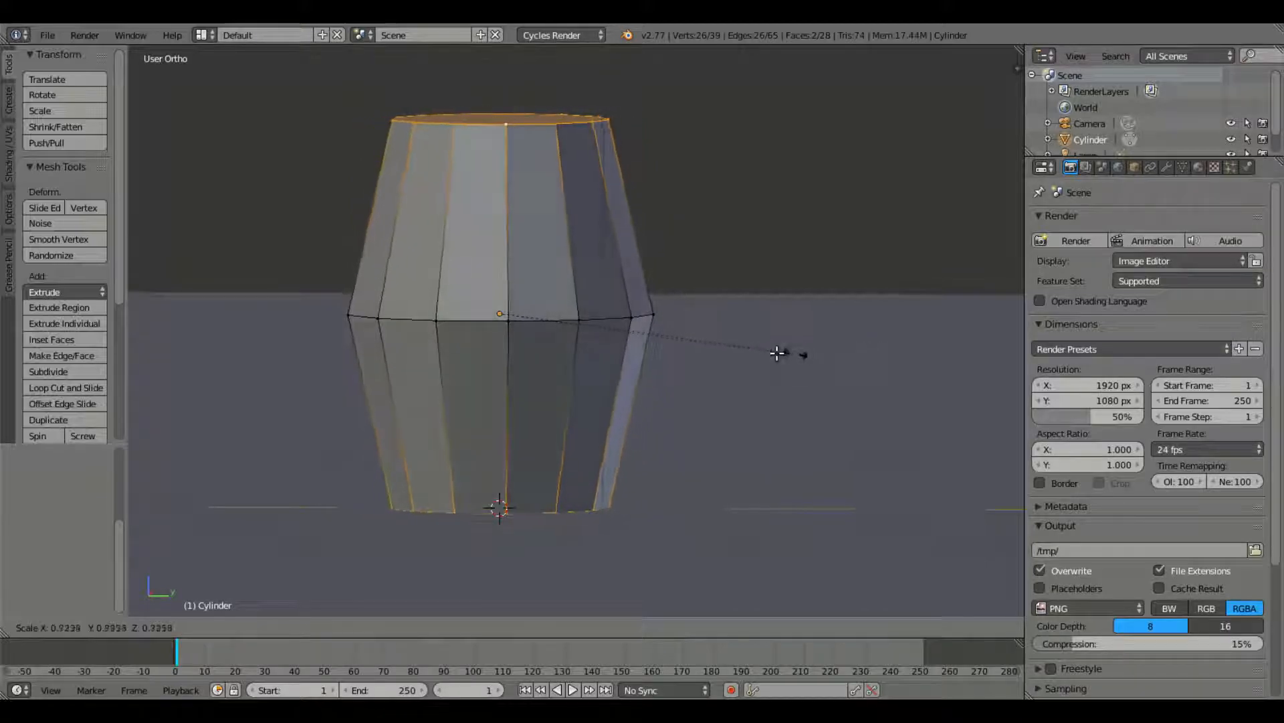
left_click(817, 339)
key("Tab")
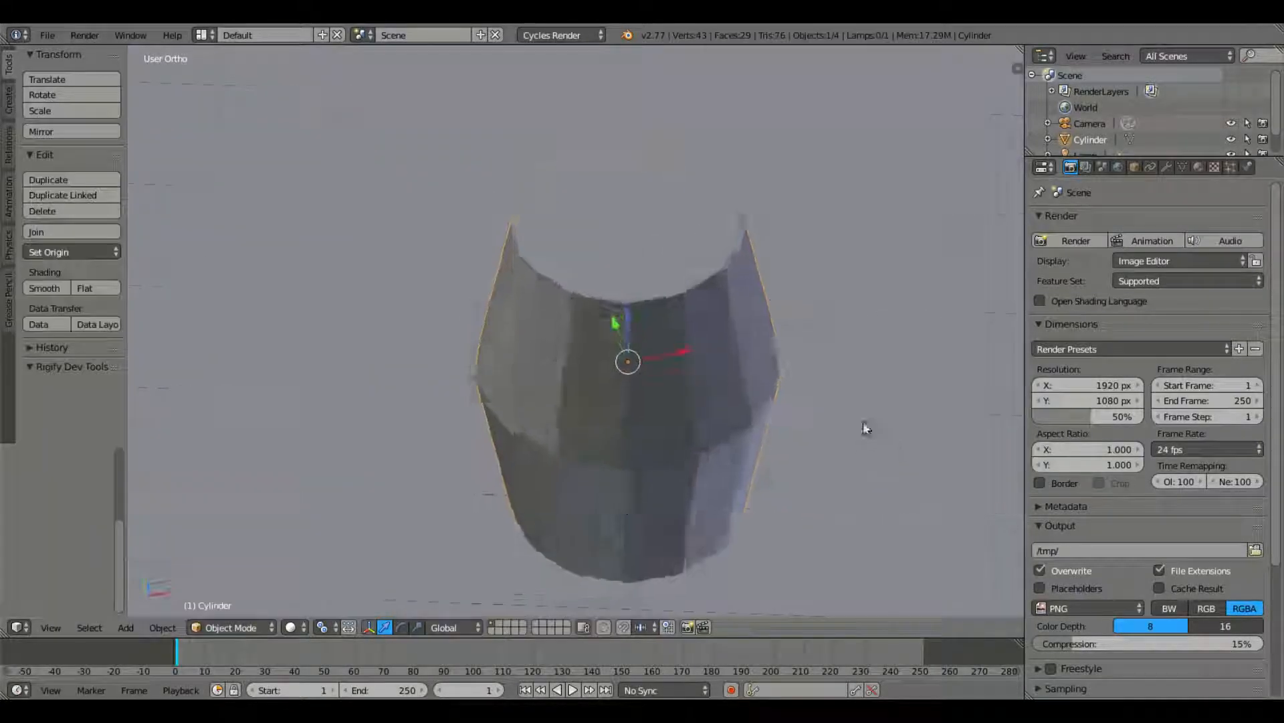
middle_click_drag(860, 431, 757, 436)
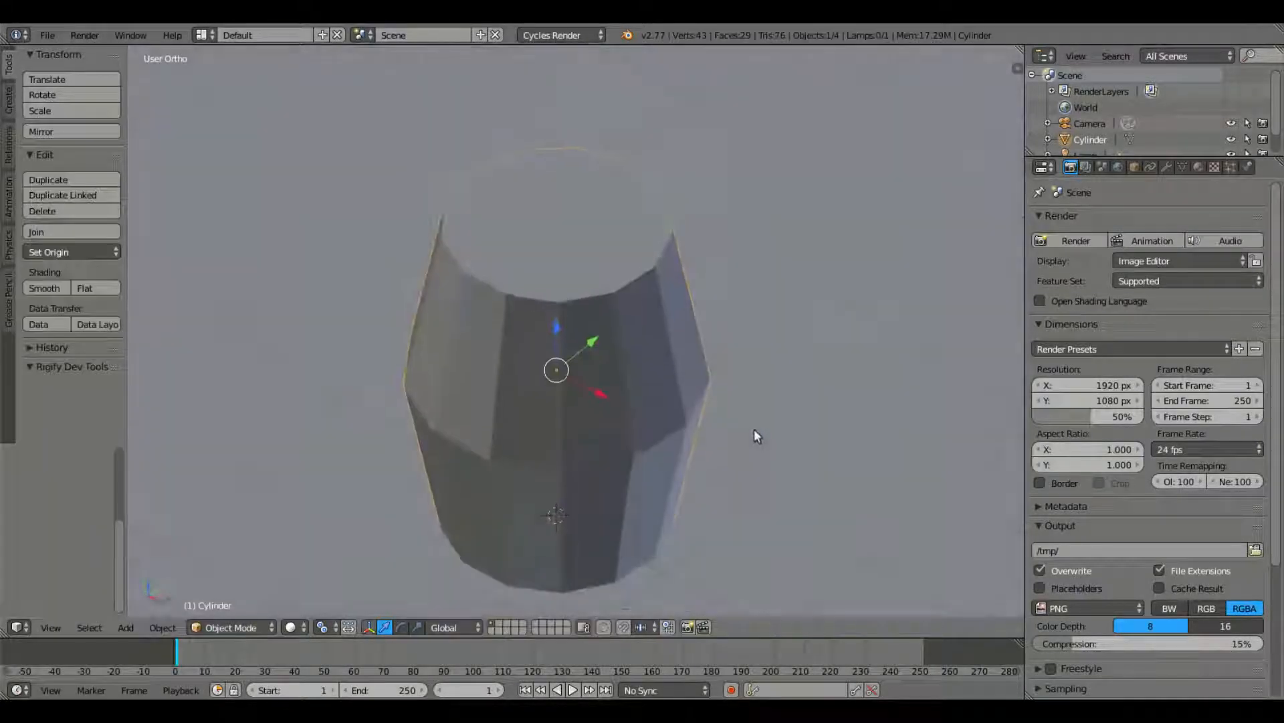
key("Tab")
key("s")
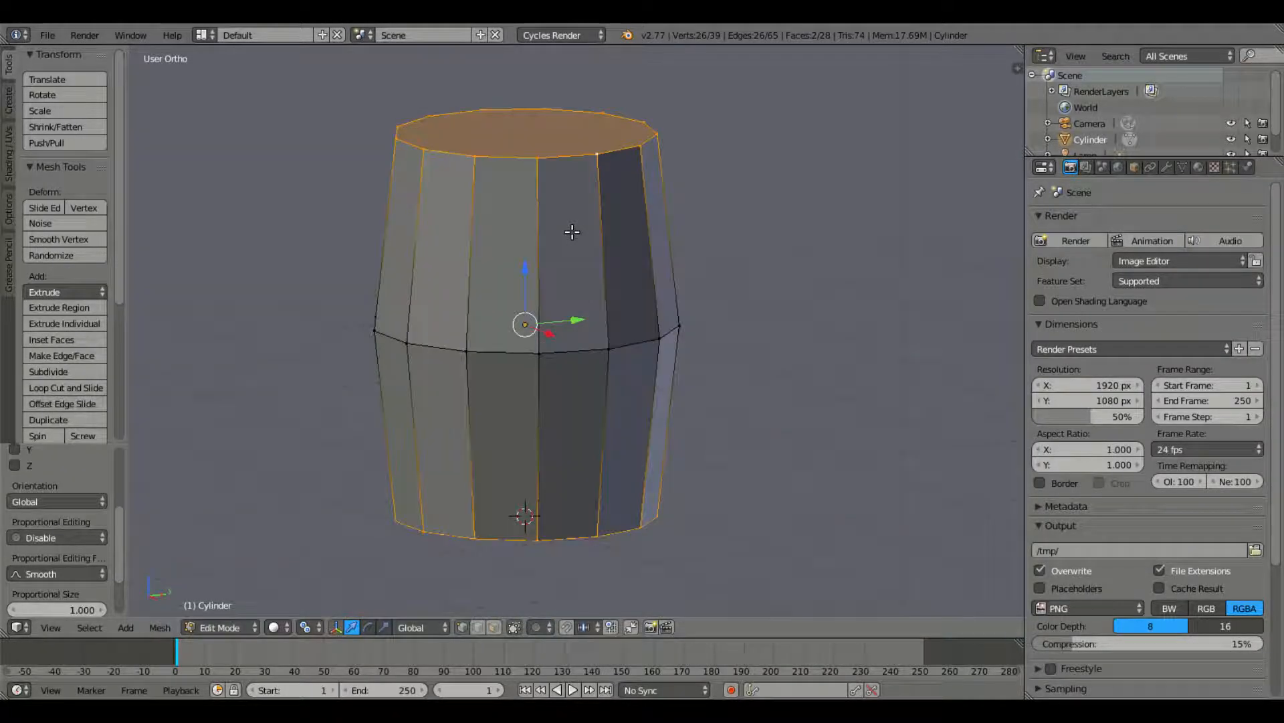
Scale only the bottom edge loop inward to about 0.8 to narrow the barrel's base
right_click(594, 536, "alt")
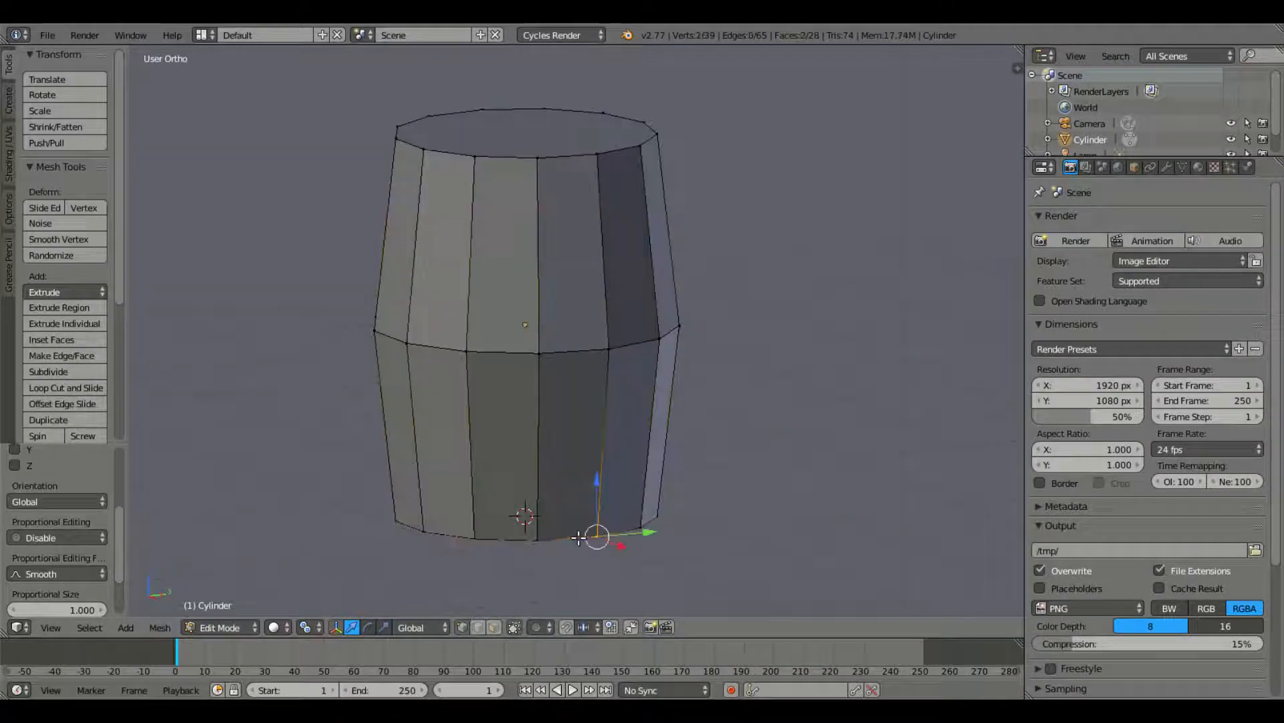
key("s")
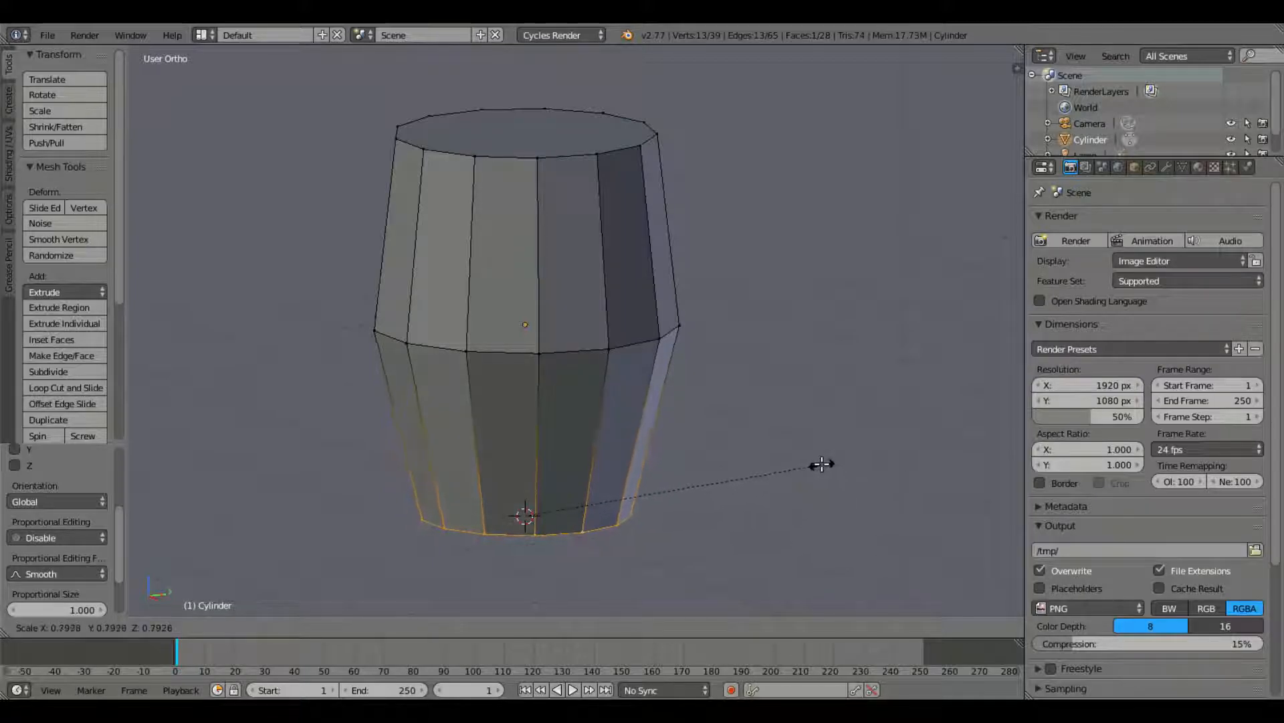
left_click(831, 464)
key("Tab")
middle_click_drag(623, 267, 590, 270)
Select the barrel's top face, extrude it in place and scale it to about 0.8 to form a rim
key("Tab")
right_click(530, 339)
left_click(499, 623)
right_click(582, 224)
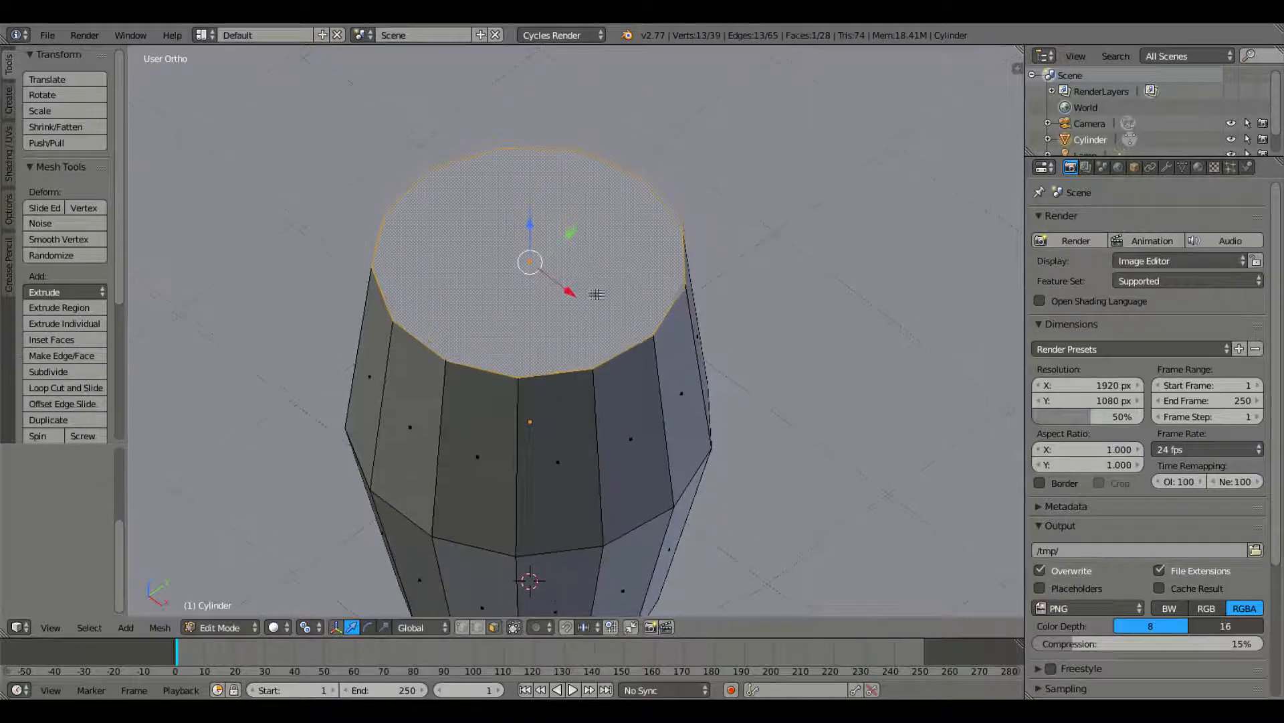
left_click(477, 626)
middle_click_drag(544, 246, 529, 282, "shift")
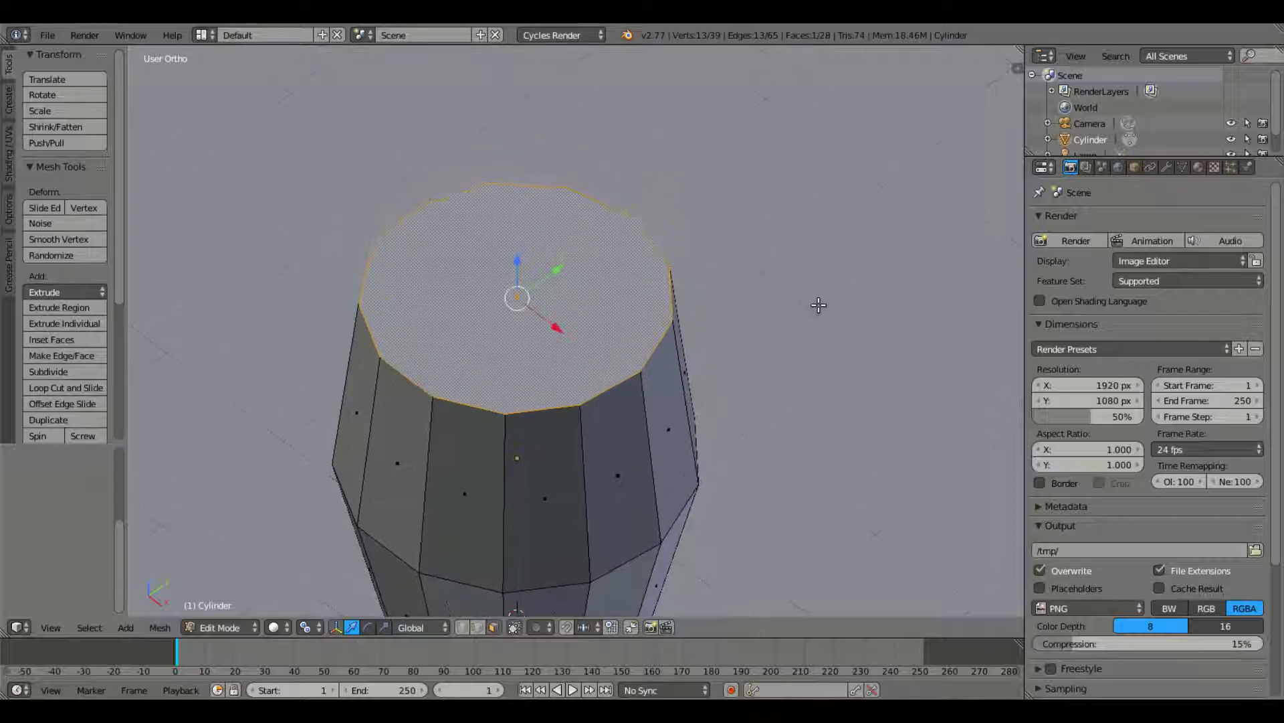
scroll(845, 301, "up", 1)
key("e")
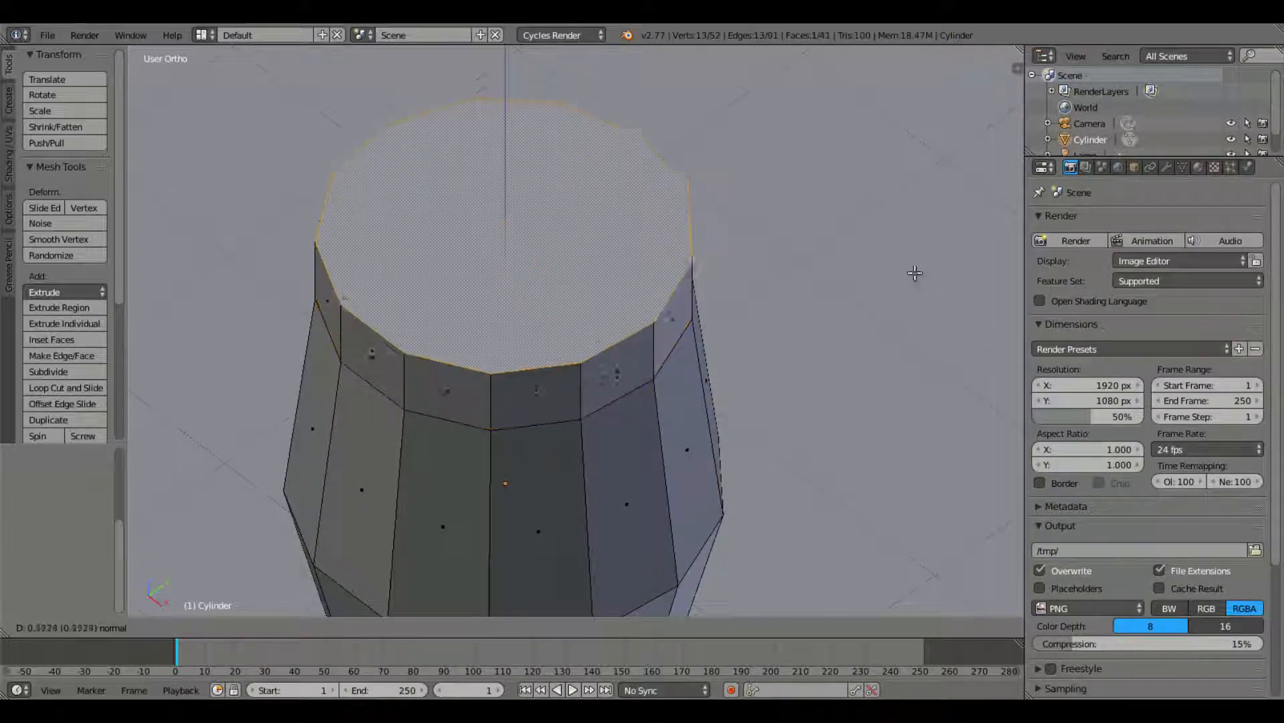
right_click(883, 234)
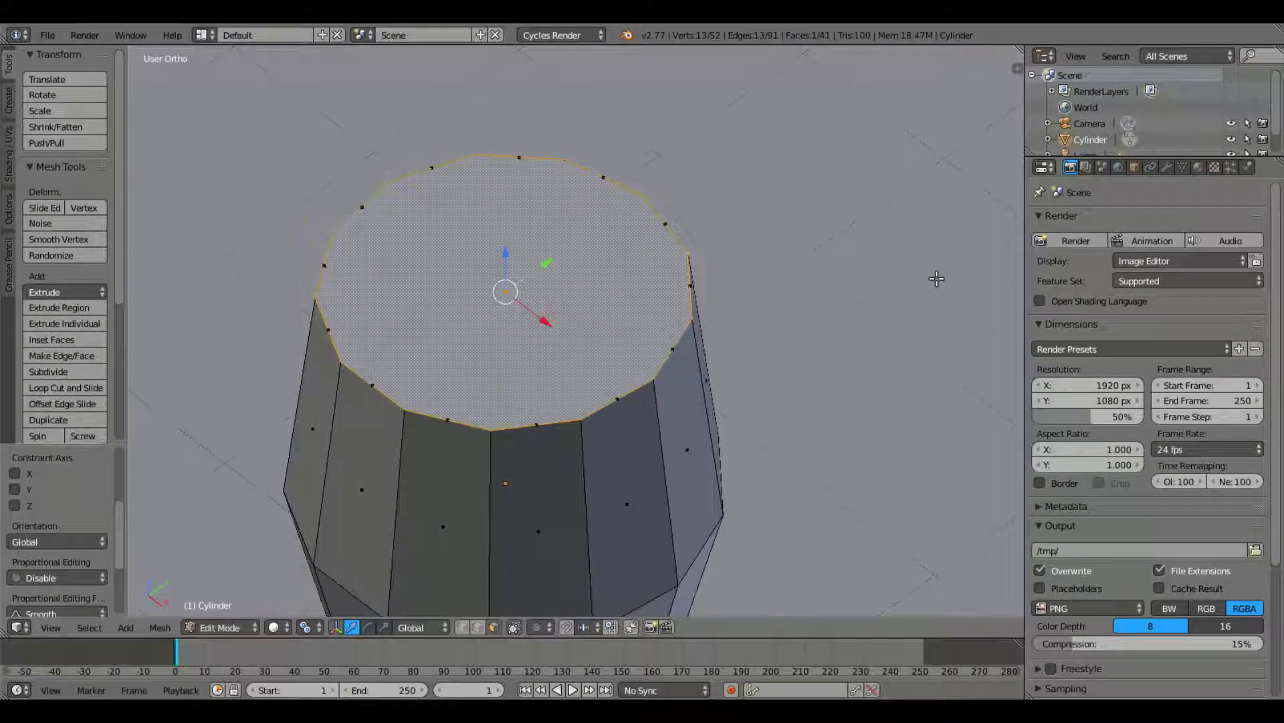
key("s")
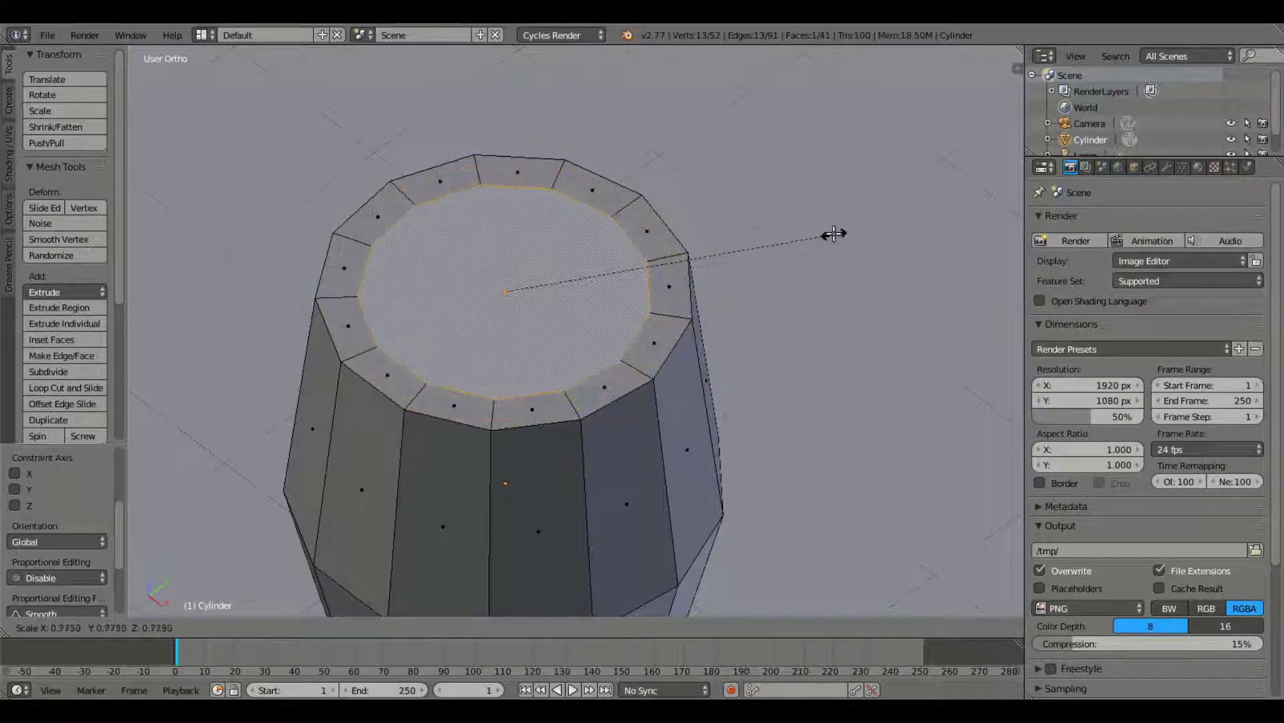
left_click(846, 238)
Extrude the inner top face down into the barrel and lower it along Z in wireframe to just above the base
middle_click_drag(765, 253, 749, 245)
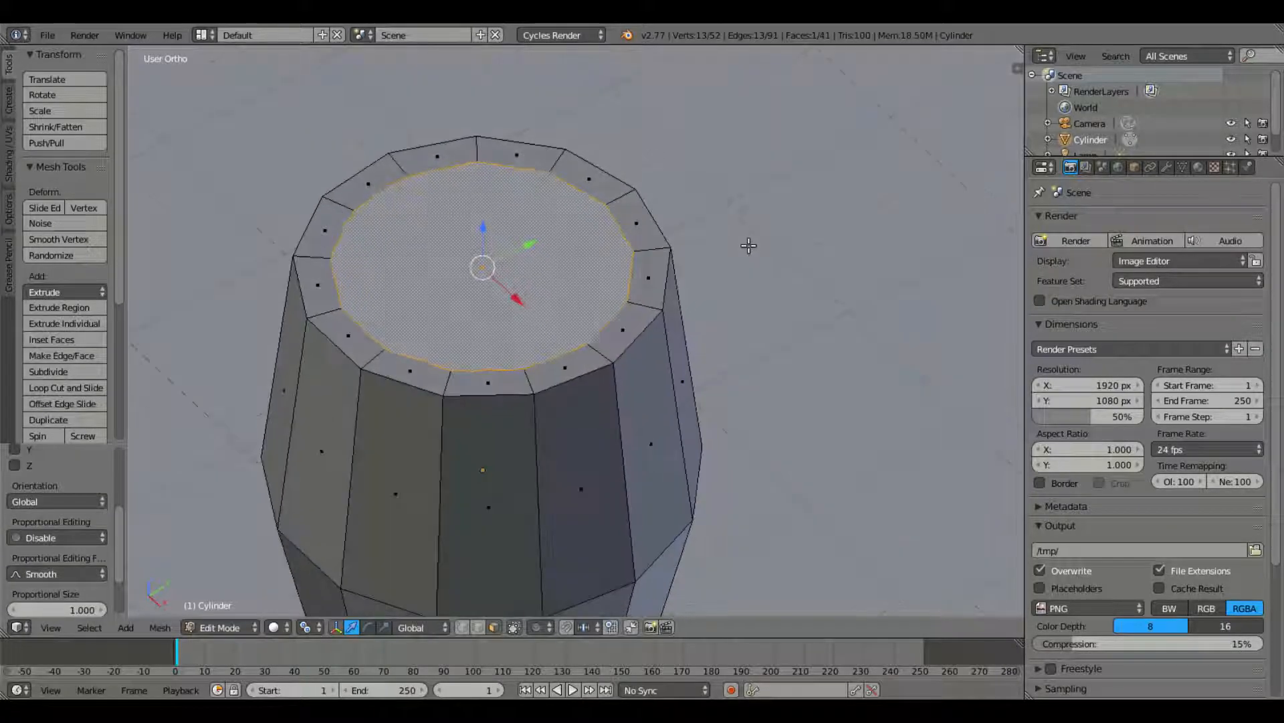
key("e")
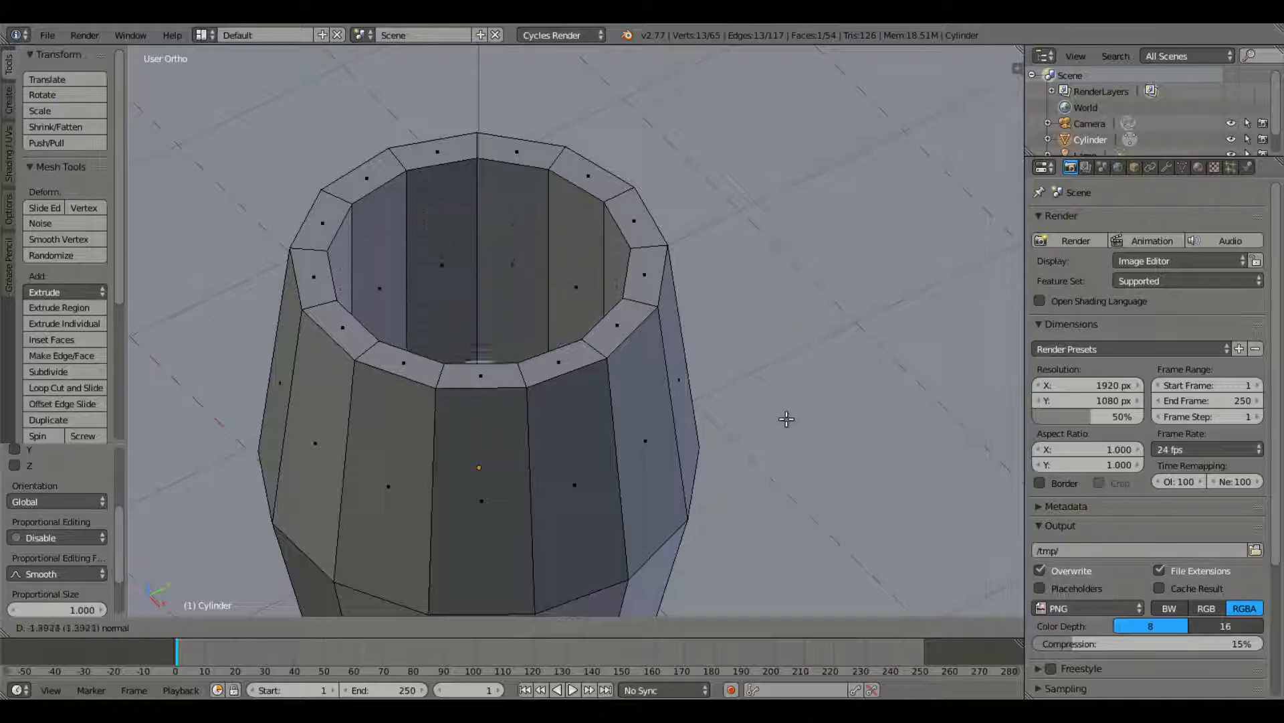
left_click(794, 484)
middle_click_drag(794, 476, 553, 349)
scroll(726, 337, "down", 1)
key("z")
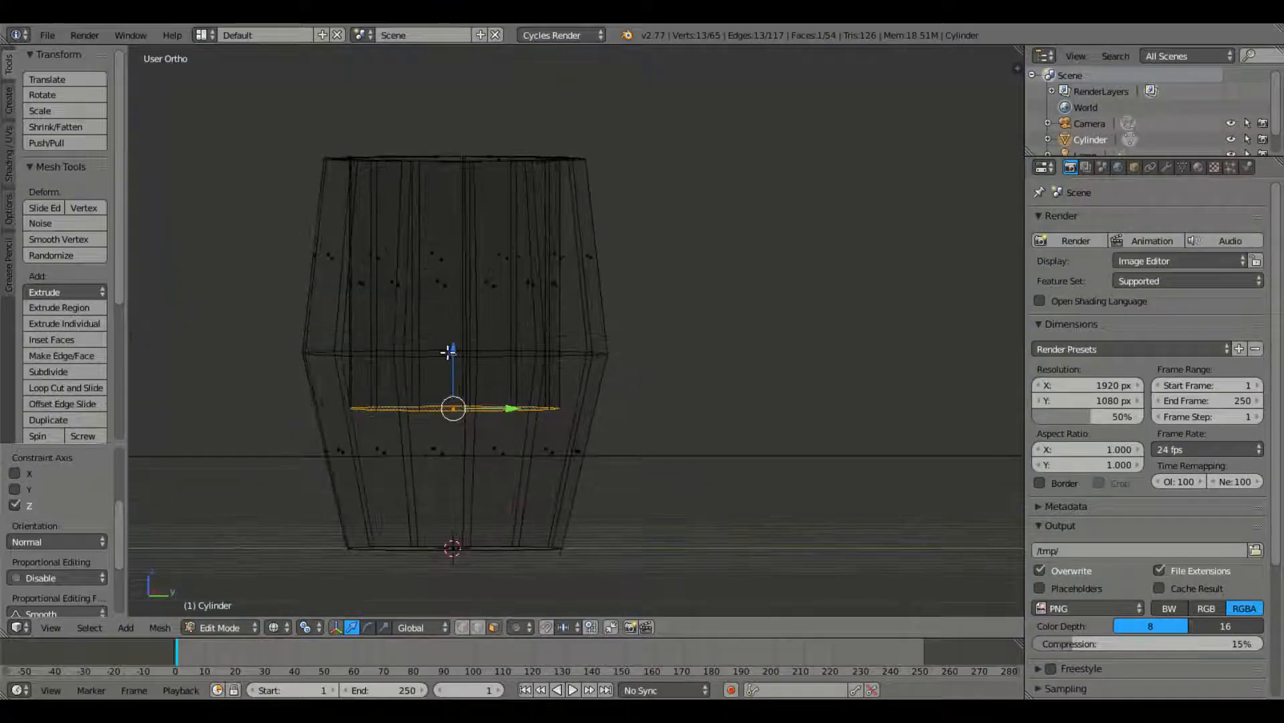
left_click_drag(450, 352, 459, 470)
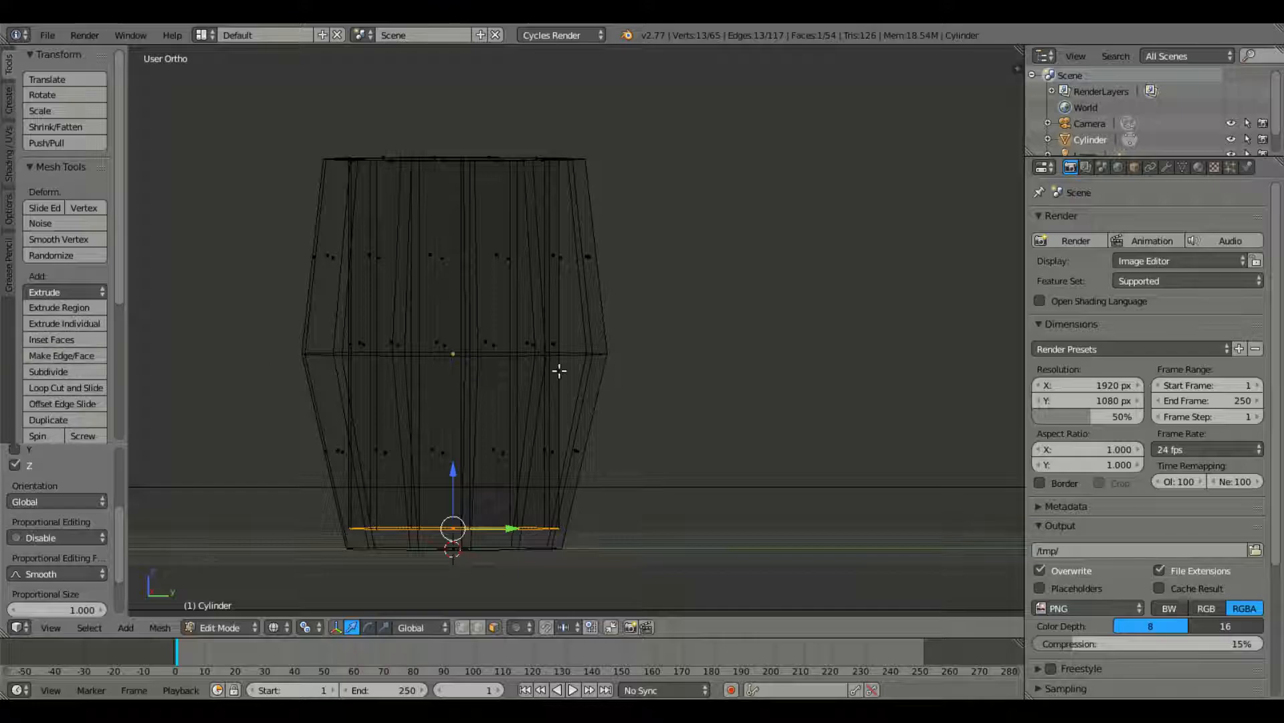
Add a loop cut around the inner wall at mid-height and scale it outward to follow the outer bulge
left_click(72, 387)
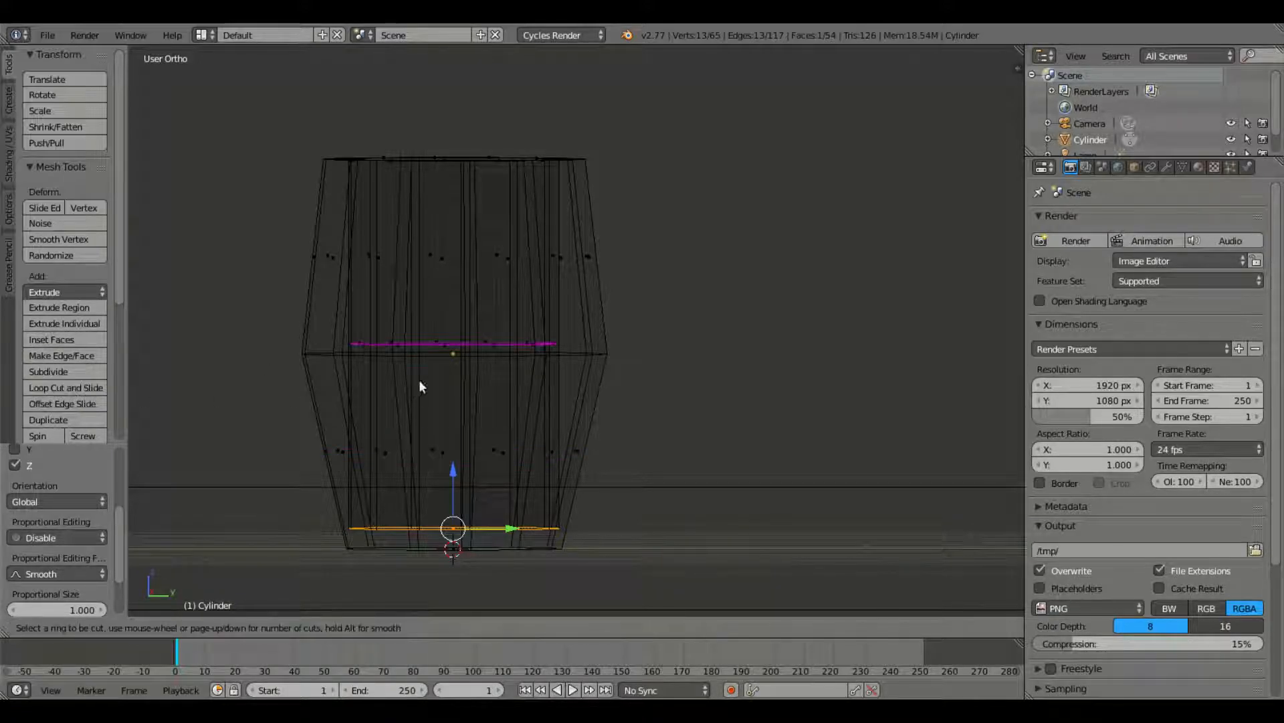
left_click(407, 363)
left_click(412, 380)
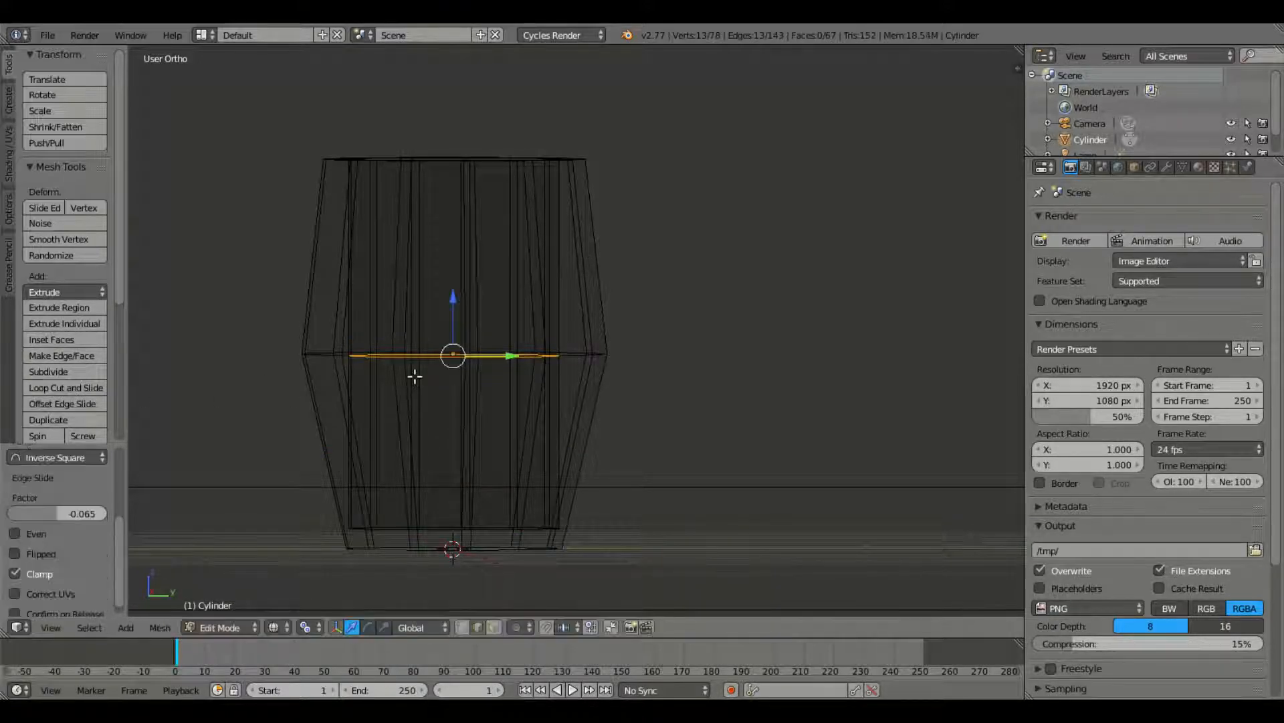
key("s")
left_click(819, 333)
Select the edge loop of the barrel's inner floor and scale it inward to fit inside the narrowed base
right_click(522, 530)
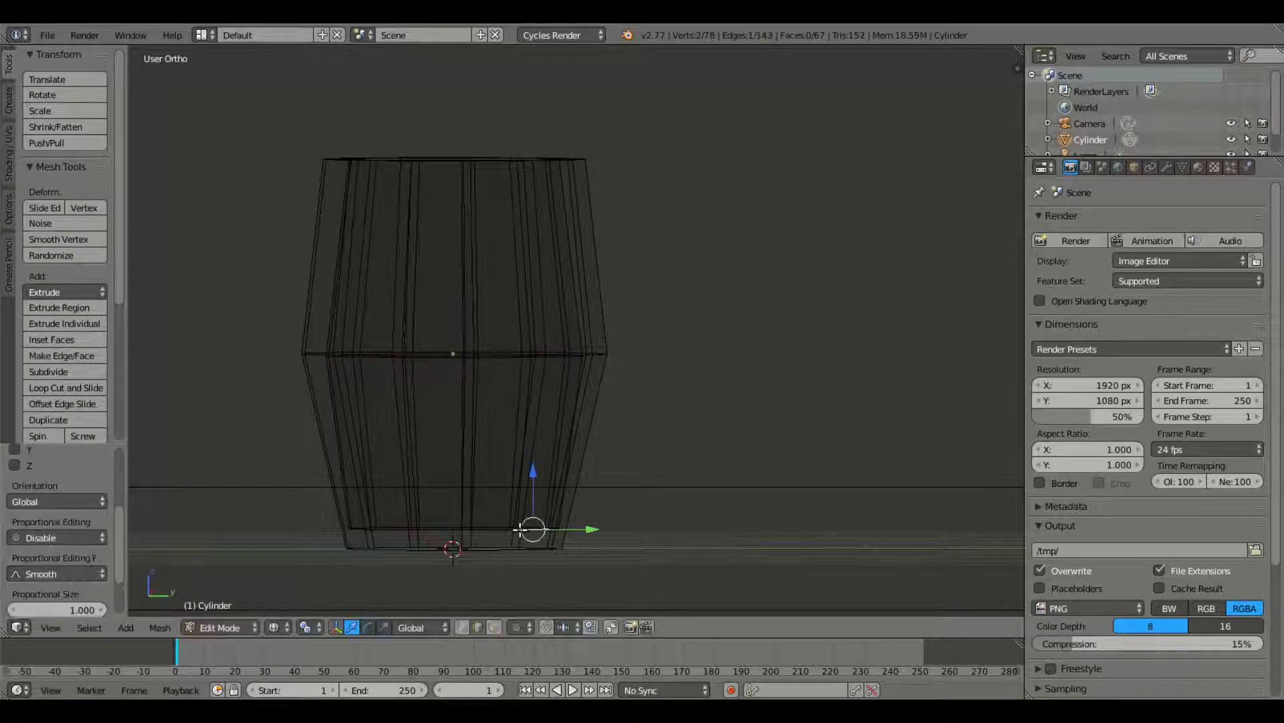
middle_click_drag(510, 489, 504, 500)
right_click(480, 530)
right_click(476, 546)
right_click(446, 521)
middle_click_drag(468, 498, 497, 487)
key("s")
left_click(694, 493)
Return to Object Mode, restore solid shading and inspect the hollow barrel from several angles
middle_click_drag(682, 493, 565, 406)
key("Tab")
mouse_move(504, 339)
middle_mouse_down()
mouse_move(539, 392)
mouse_move(576, 515)
mouse_move(576, 387)
middle_mouse_up()
key("shift+z")
mouse_move(533, 330)
middle_mouse_down()
mouse_move(539, 503)
mouse_move(551, 395)
mouse_move(578, 350)
mouse_move(539, 413)
mouse_move(557, 359)
mouse_move(602, 462)
mouse_move(628, 467)
mouse_move(605, 268)
mouse_move(612, 463)
middle_mouse_up()
scroll(549, 391, "down", 2)
scroll(555, 357, "up", 2)
scroll(568, 321, "down", 3)
scroll(599, 256, "up", 7)
scroll(613, 494, "down", 3)
Duplicate the barrel in place and scale the copy up slightly so it encloses the original
key("shift+d")
key("Escape")
key("g")
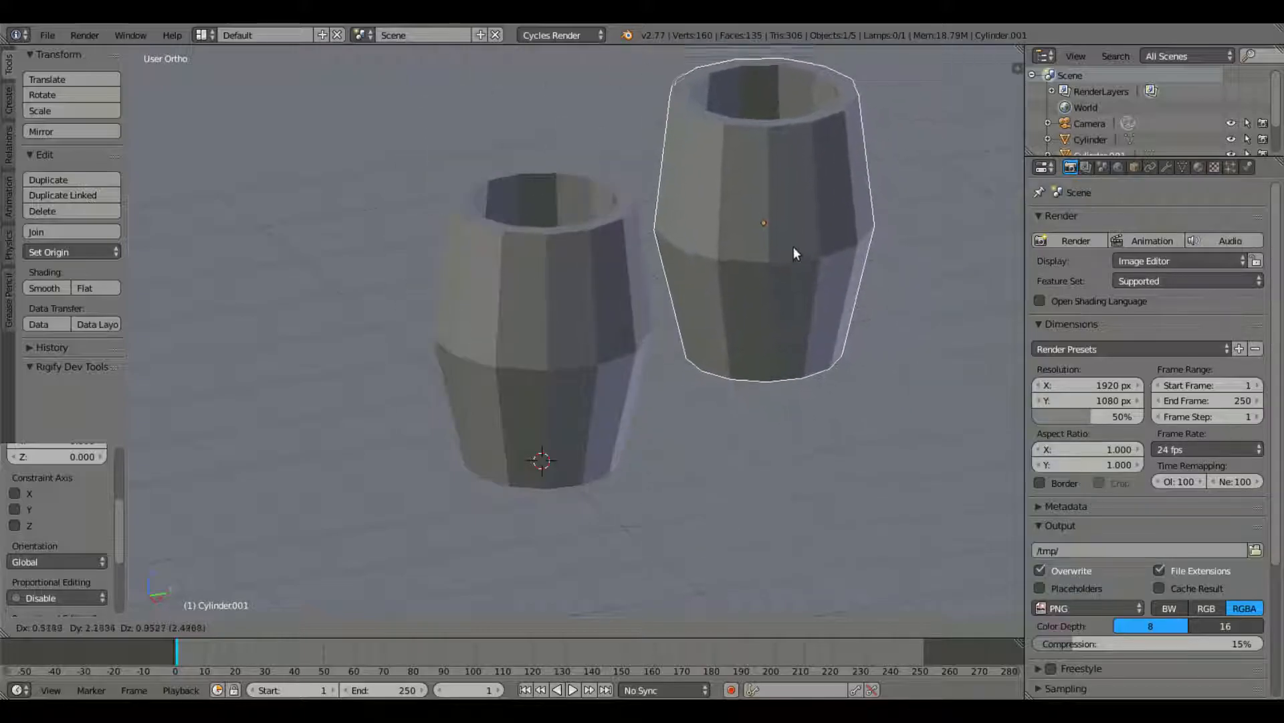
key("Escape")
middle_click_drag(742, 367, 673, 344)
key("s")
left_click(669, 336)
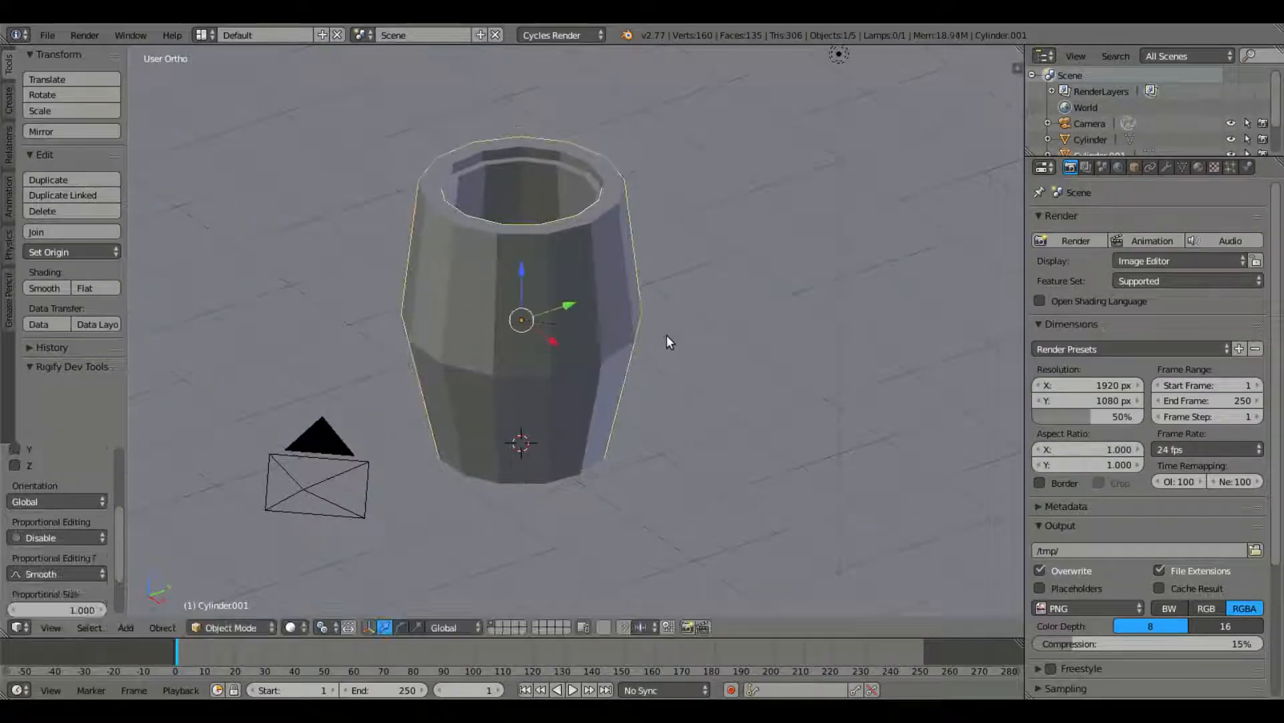
key("s")
key("z")
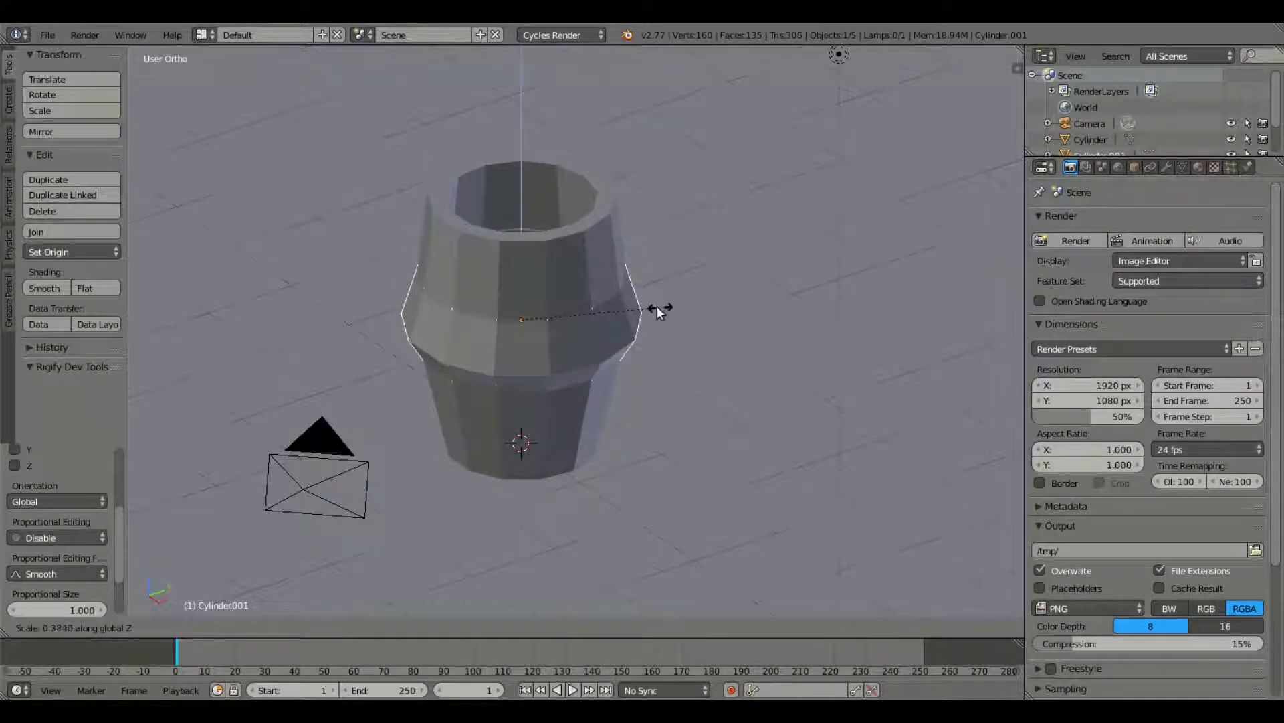
left_click(656, 305)
In Edit Mode, add two loop cuts around the duplicate, slid close below and close above its middle edge loop
key("Tab")
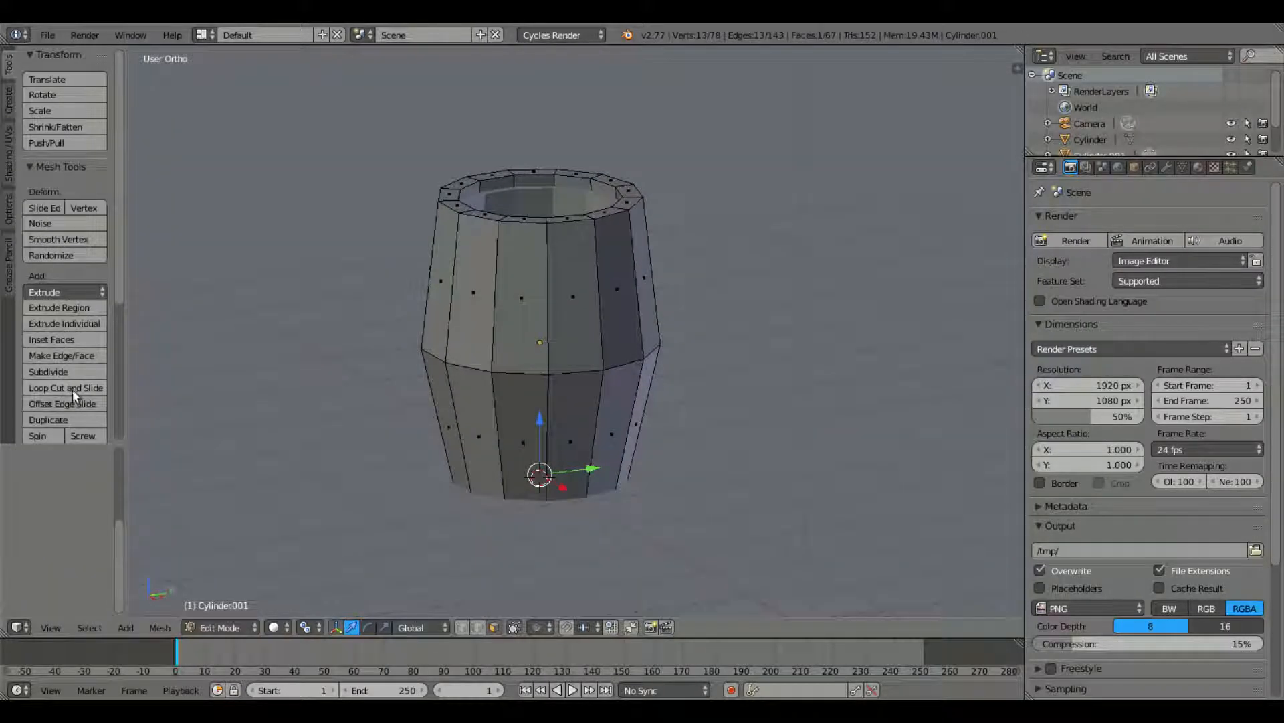
left_click(73, 389)
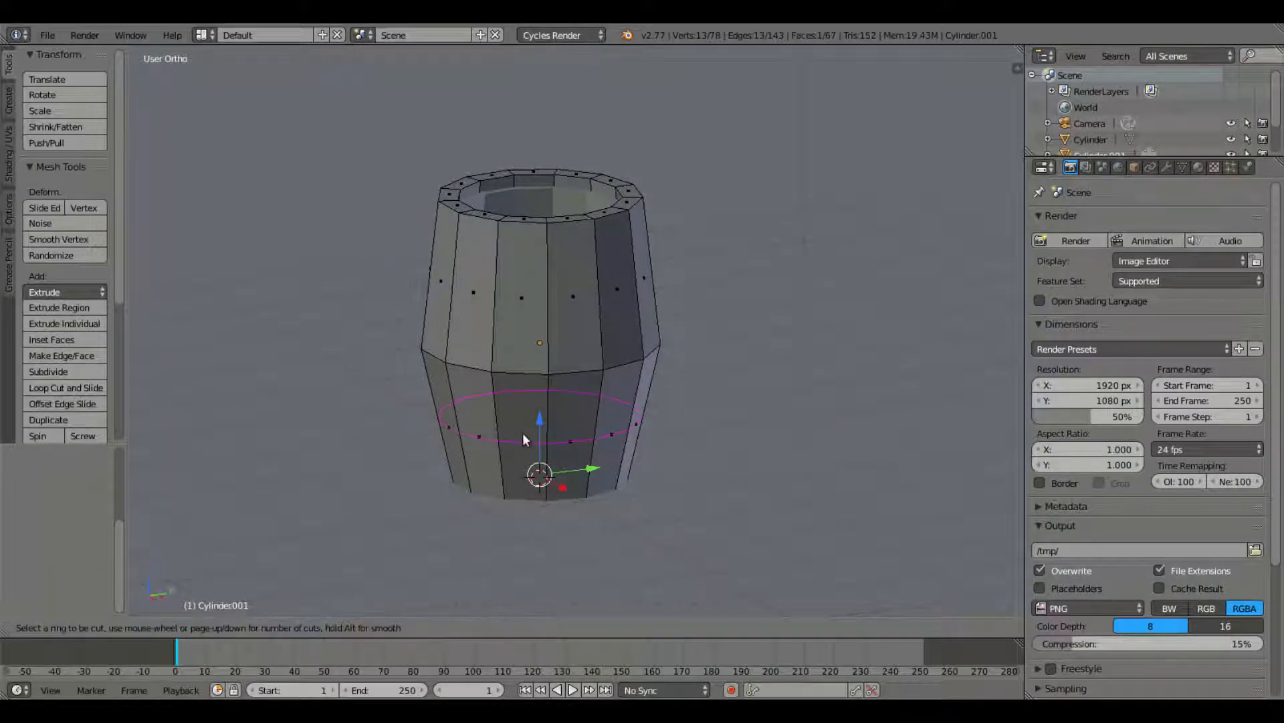
left_click(535, 393)
left_click(86, 387)
left_click(549, 342)
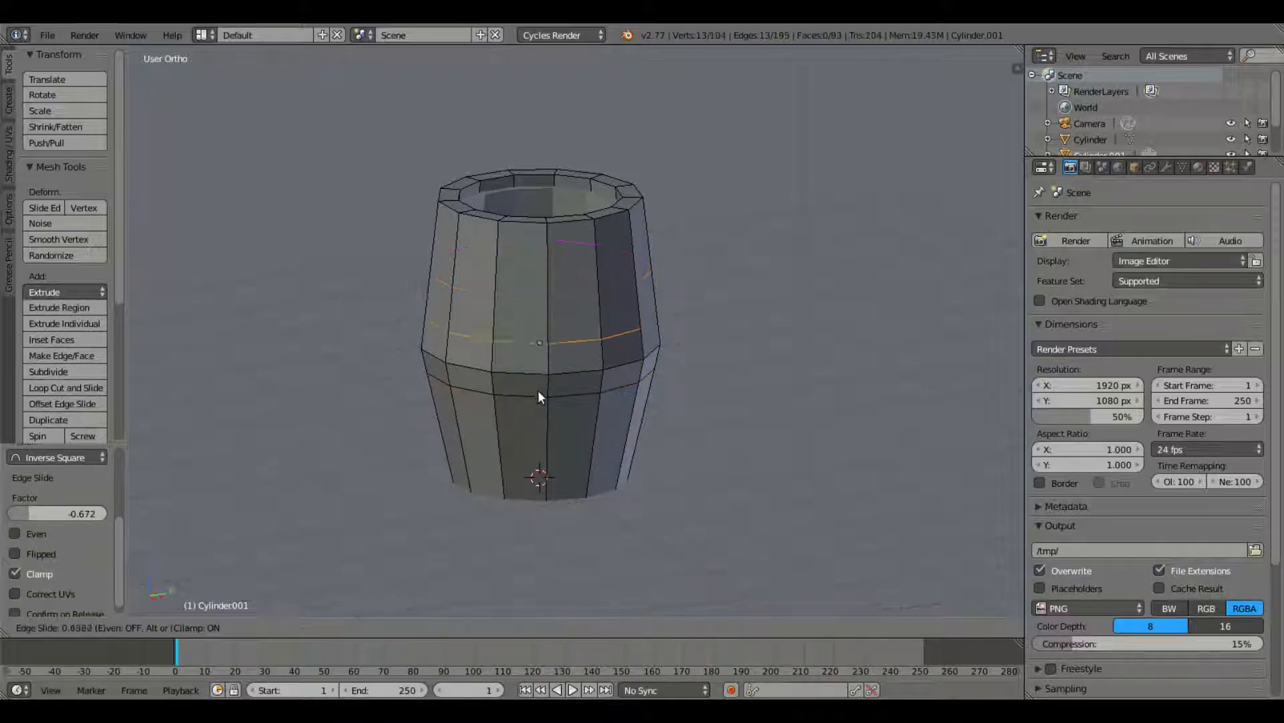
left_click(543, 396)
In the right orthographic view, switch to face selection and allow hidden faces to be selected through the mesh
middle_click_drag(543, 396, 509, 369)
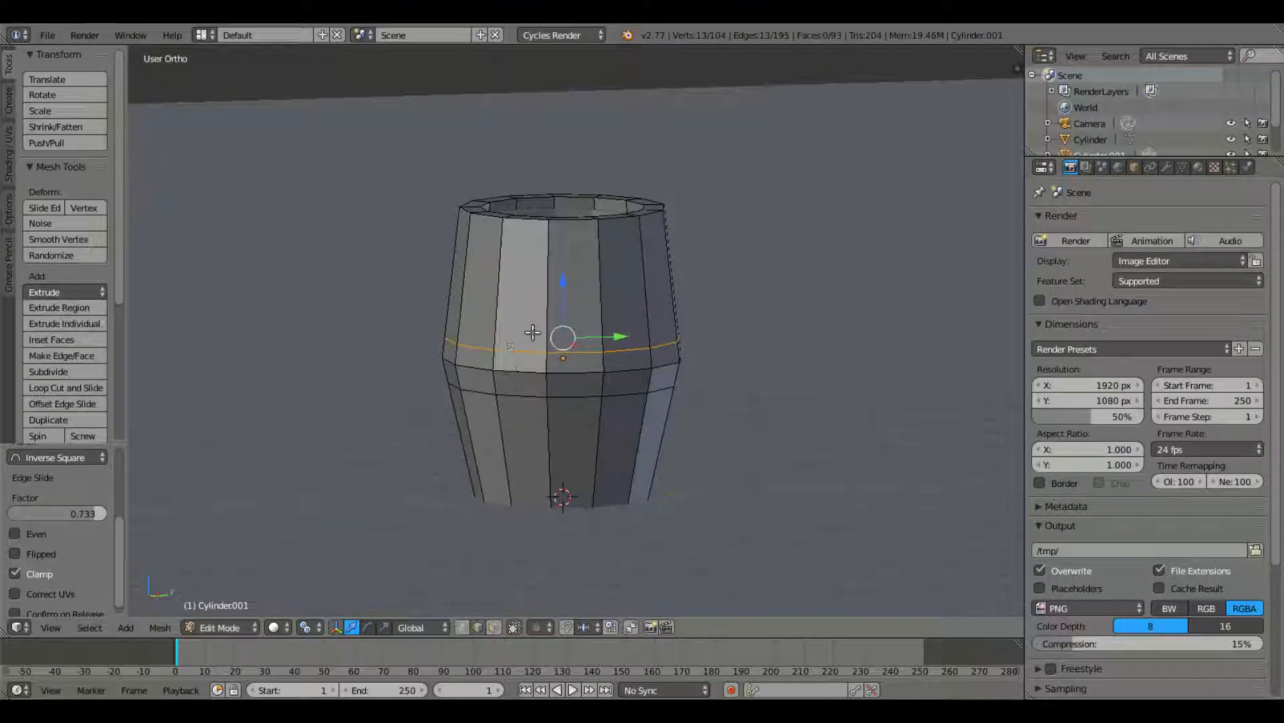
key("KP_5")
key("KP_3")
key("KP_5")
scroll(582, 267, "up", 1)
middle_click_drag(592, 332, 542, 300, "shift")
scroll(542, 301, "up", 1)
scroll(528, 348, "down", 1)
scroll(515, 383, "up", 1)
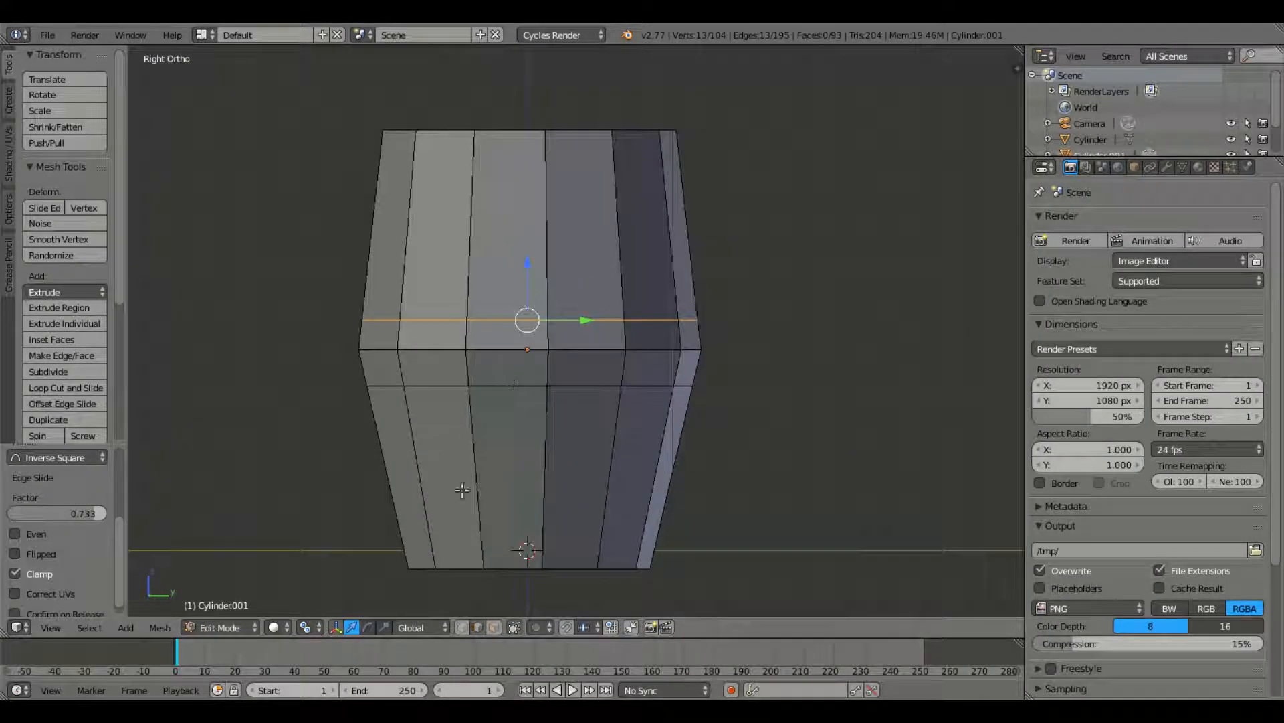
left_click(493, 627)
left_click(481, 222)
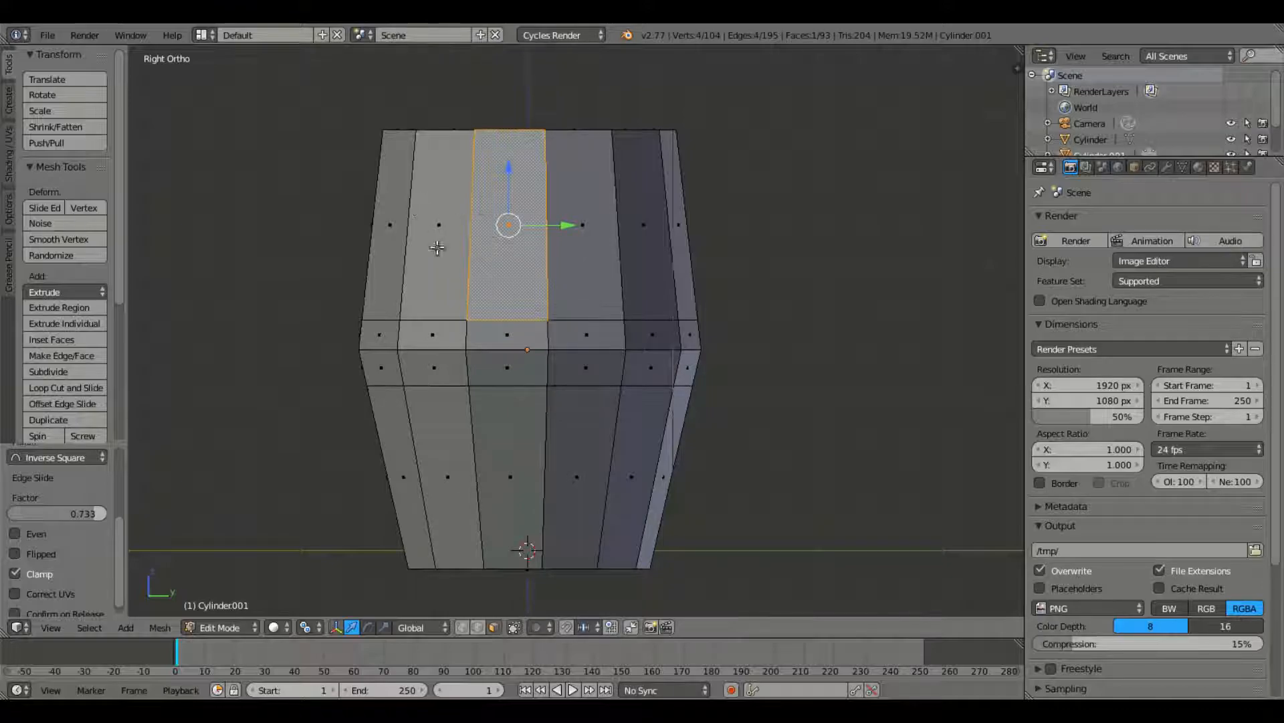
left_click(515, 627)
middle_click_drag(688, 272, 539, 216)
key("KP_3")
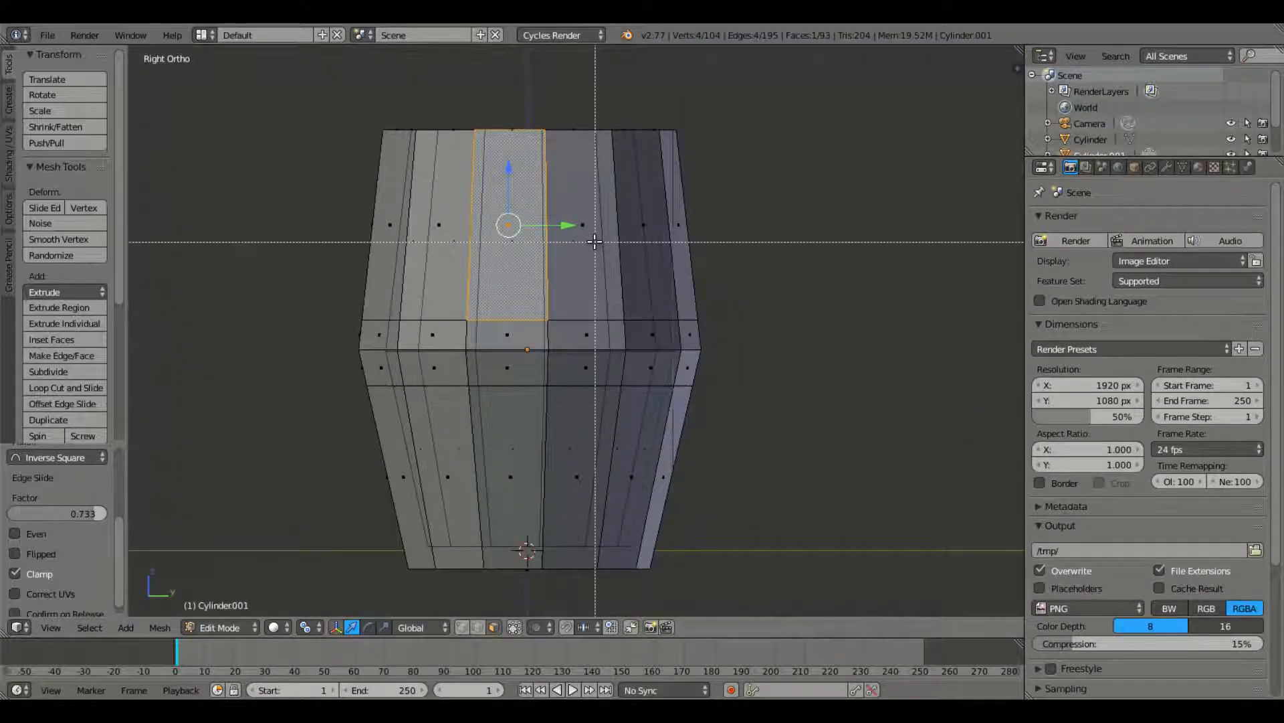
Select all faces of the duplicate above the upper loop cut and delete them
left_click_drag(312, 85, 757, 287)
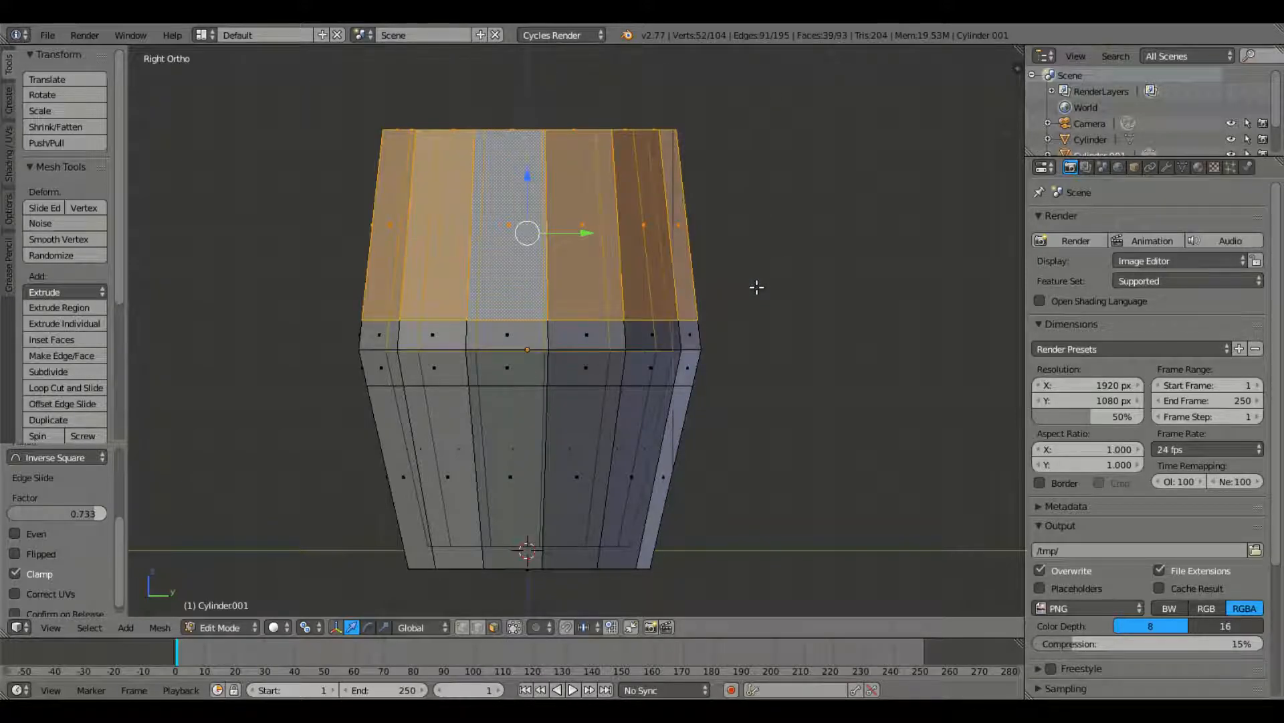
middle_click_drag(663, 308, 502, 311)
key("KP_1")
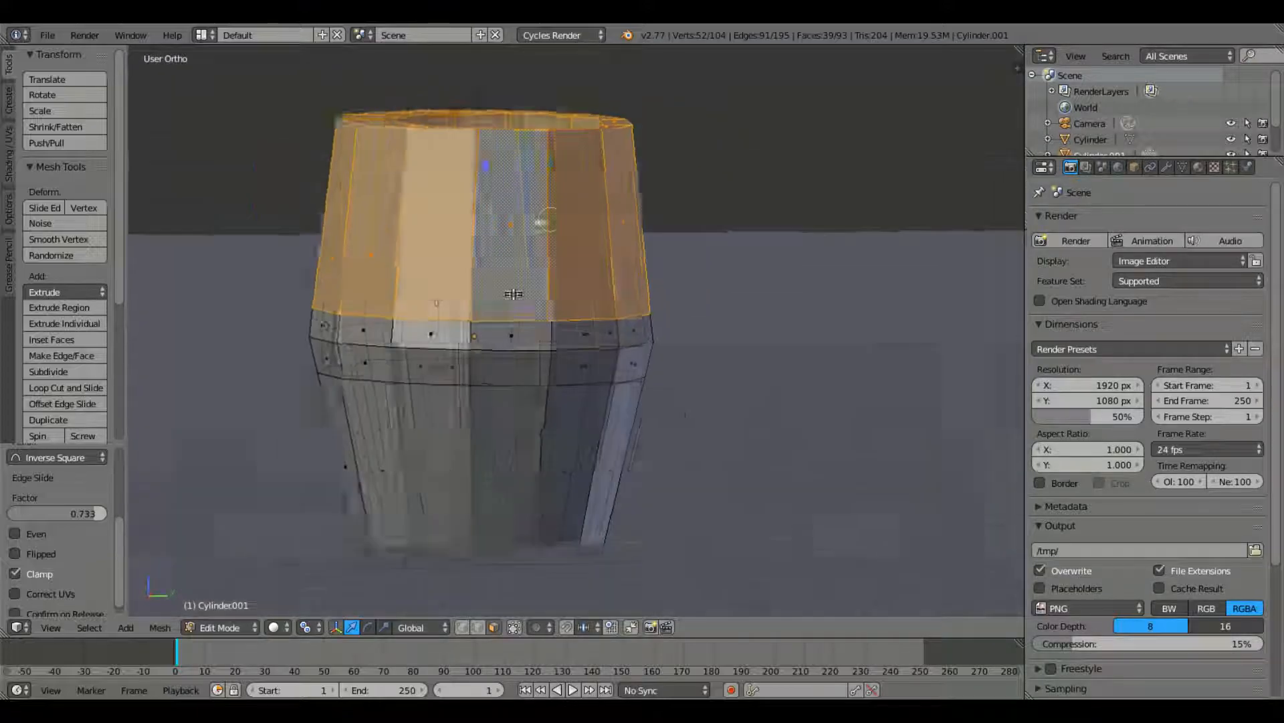
key("KP_3")
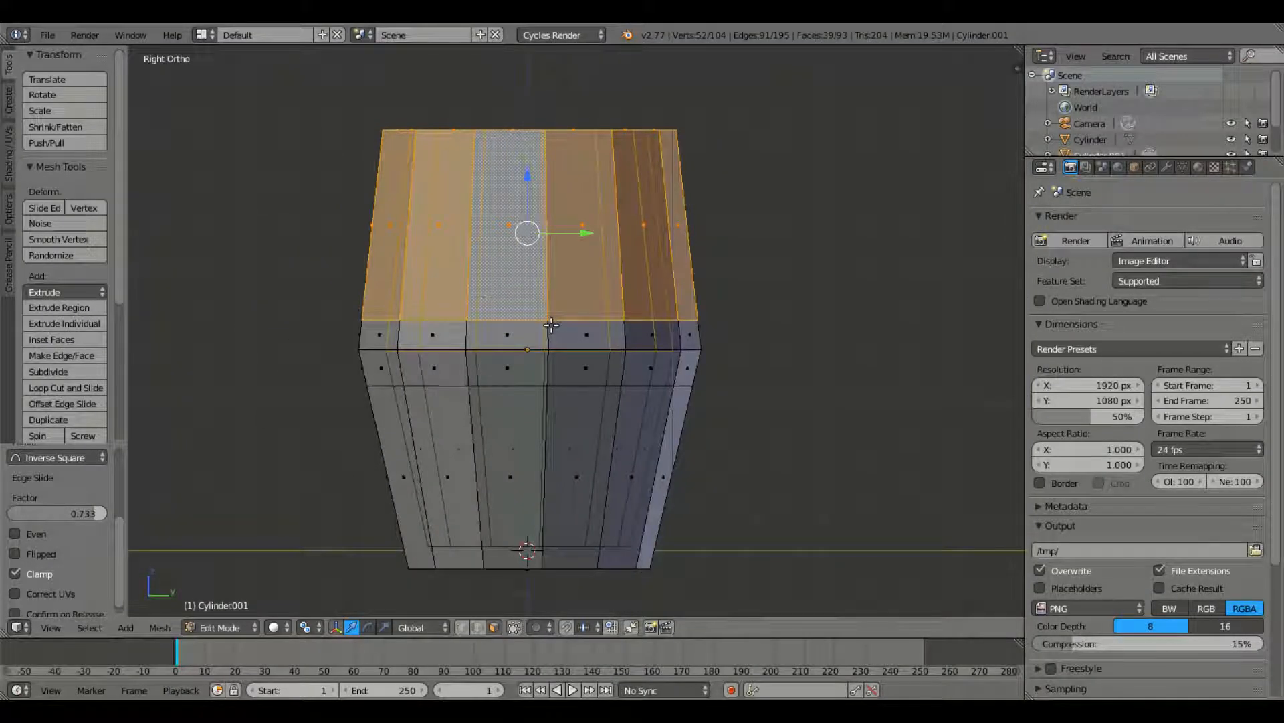
key("b")
key("x")
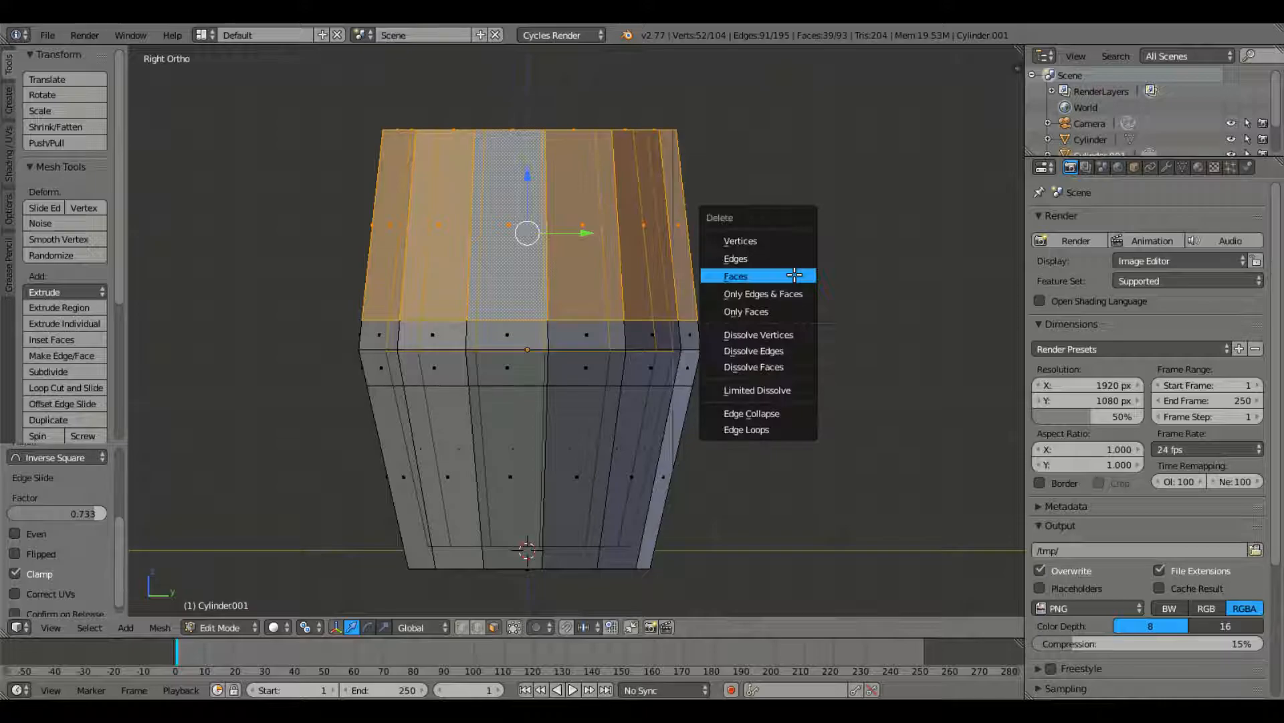
left_click(795, 271)
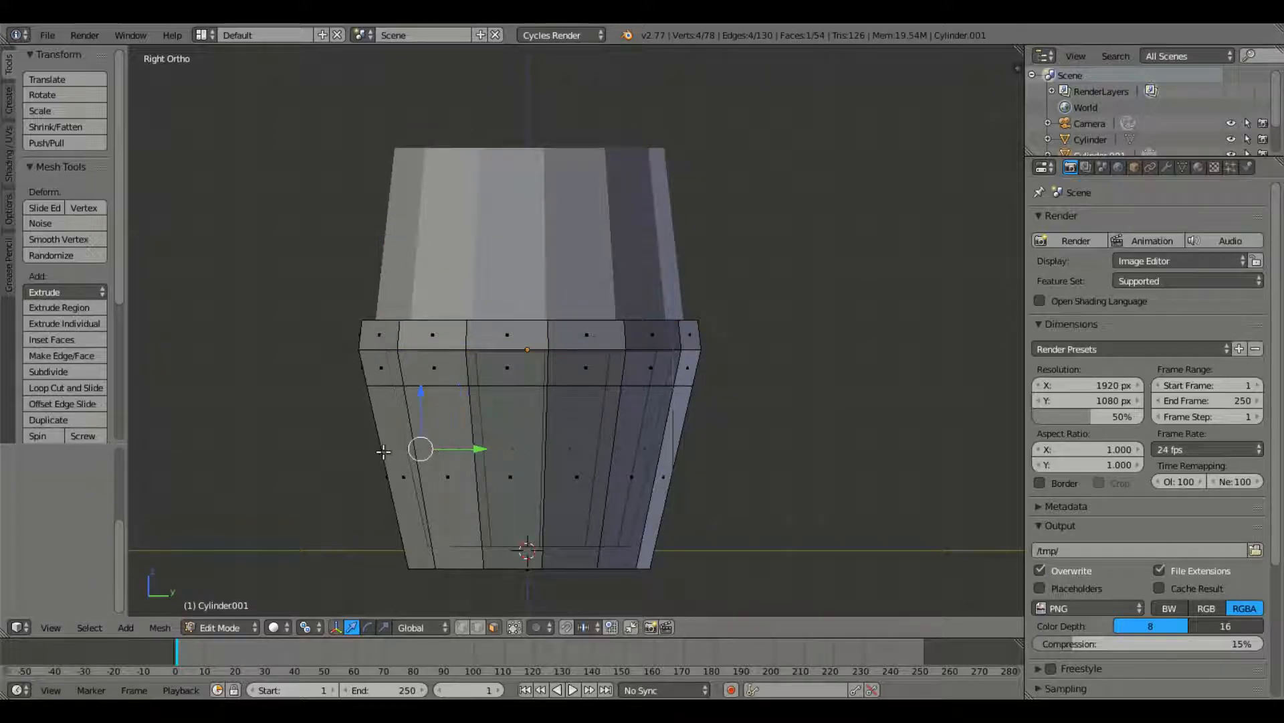
Delete all faces below the lower loop cut, leaving only the middle band, and return to Object Mode
left_click_drag(337, 407, 904, 612)
key("x")
left_click(688, 307)
key("Tab")
Scale the remaining band slightly so it fits around the barrel's middle
middle_click_drag(688, 307, 256, 378)
middle_click_drag(726, 321, 577, 313)
key("s")
left_click(842, 310)
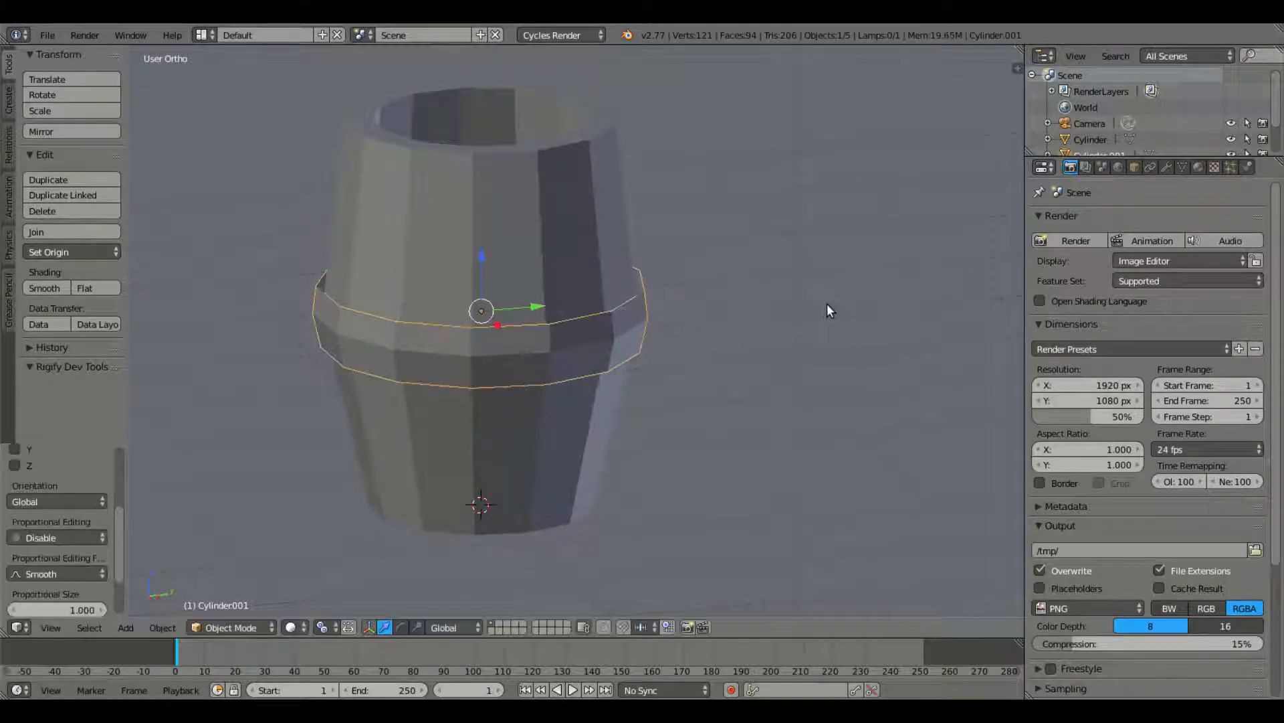
Add a Solidify modifier to the middle band and set its thickness to 0.0730
scroll(740, 264, "up", 5)
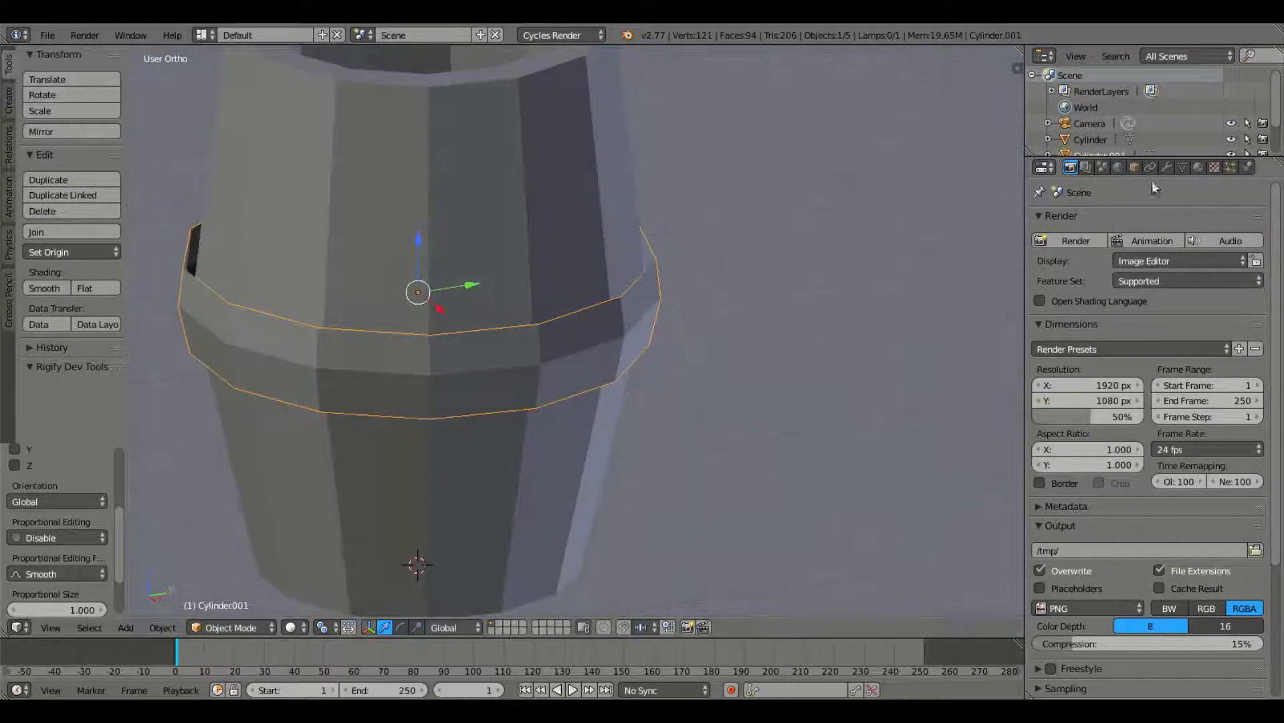
left_click(1165, 167)
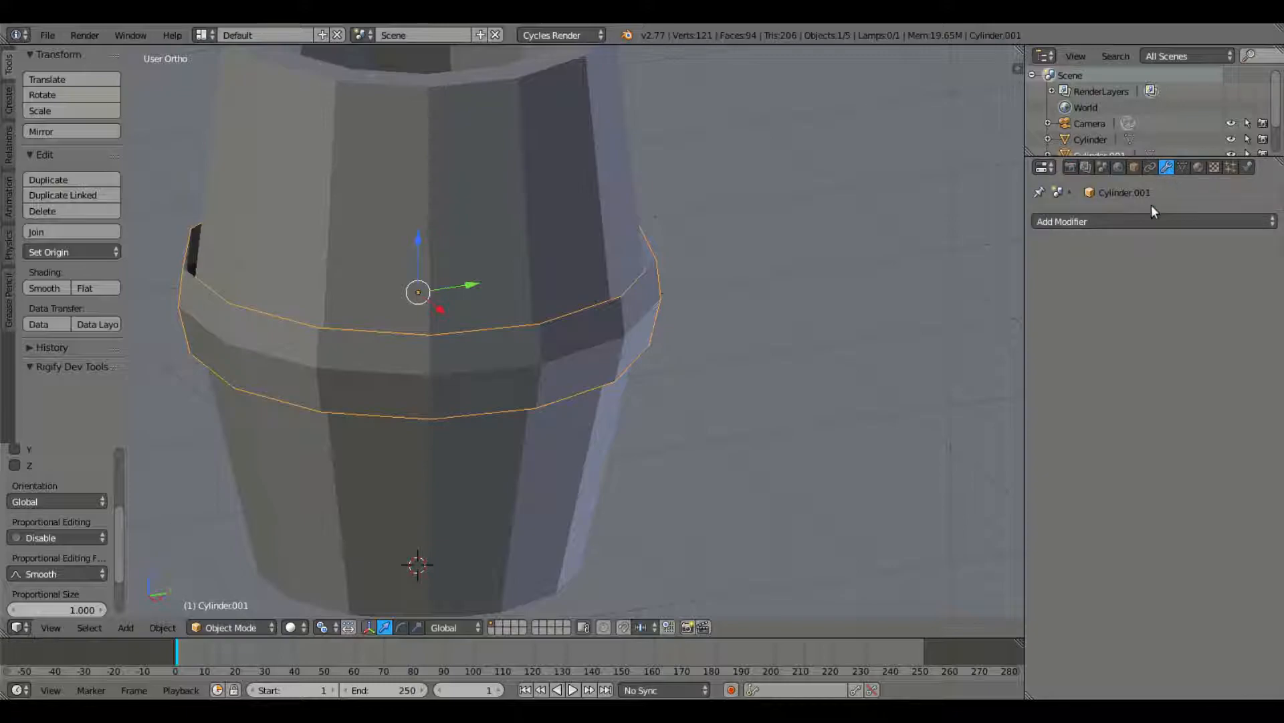
left_click(1151, 222)
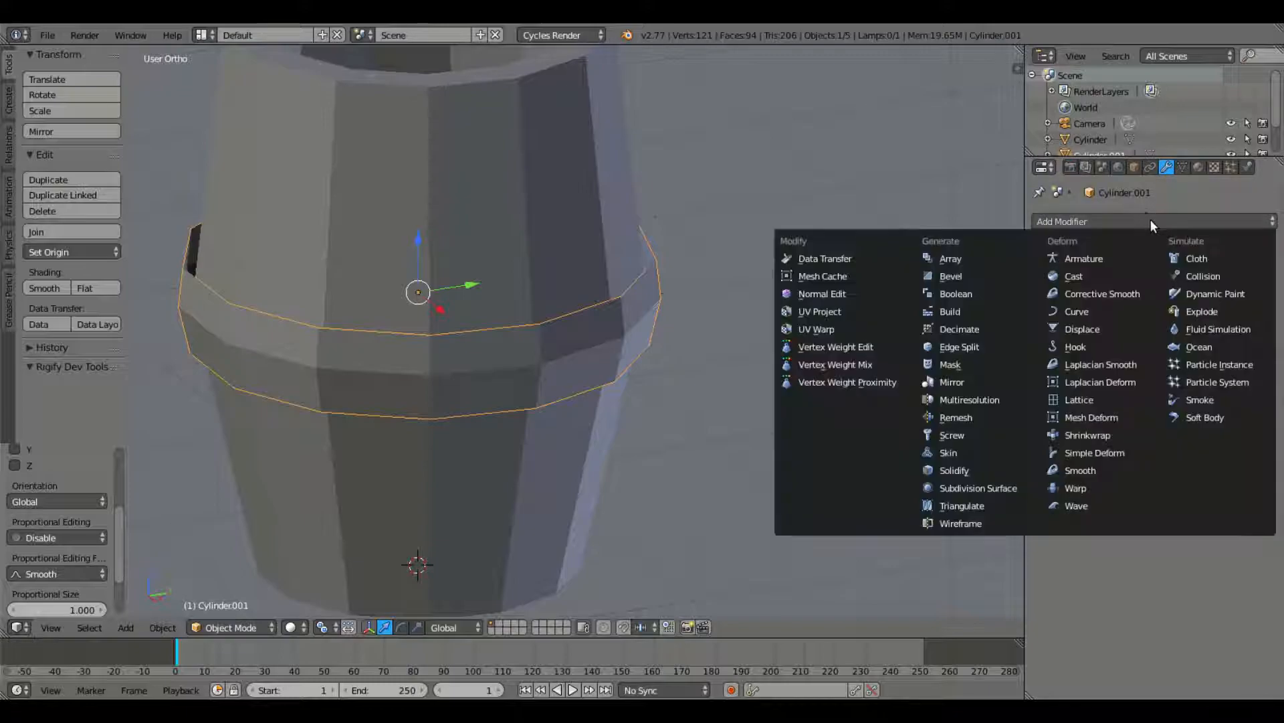
left_click(1007, 470)
middle_click_drag(549, 324, 562, 321)
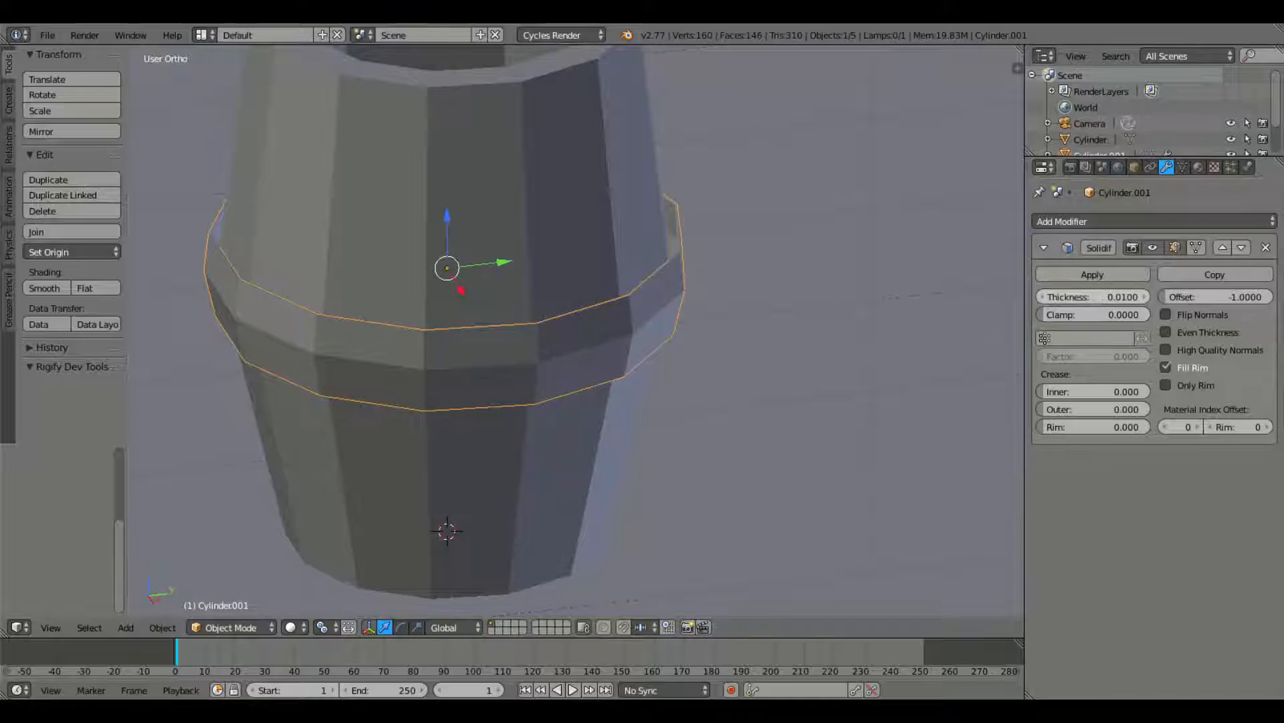
left_click_drag(1093, 296, 1105, 296)
middle_click_drag(682, 234, 818, 297)
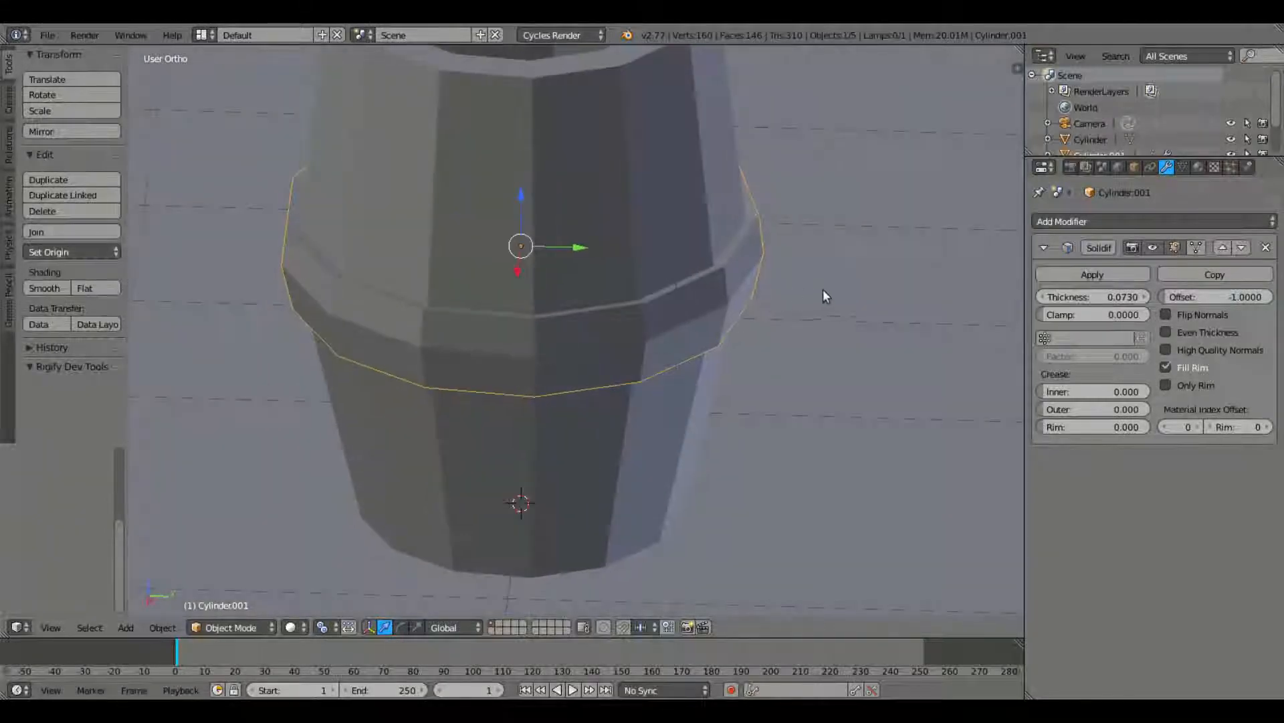
key("r")
key("z")
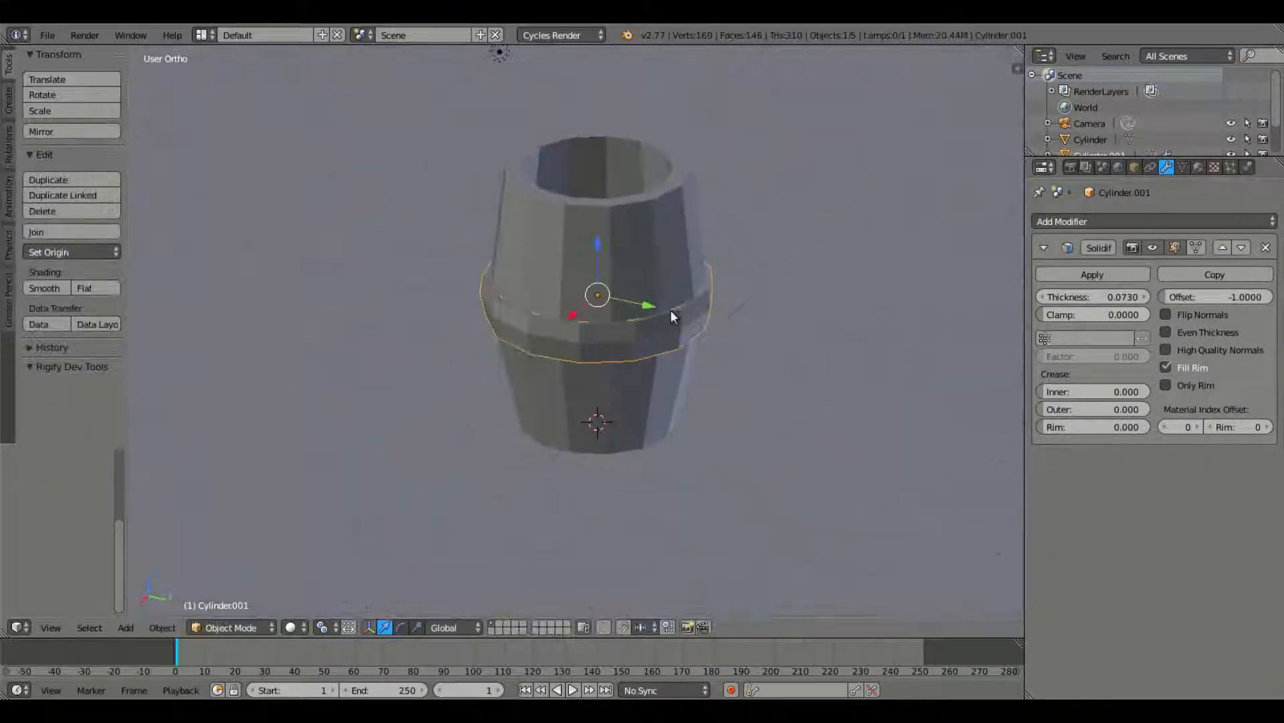
right_click(639, 387)
mouse_move(639, 388)
middle_mouse_down()
mouse_move(748, 331)
mouse_move(656, 388)
middle_mouse_up()
right_click(606, 320)
Fine-tune the band's Solidify thickness against the barrel wall and apply the modifier
scroll(605, 318, "up", 3)
middle_click_drag(605, 319, 615, 357)
scroll(606, 356, "up", 2)
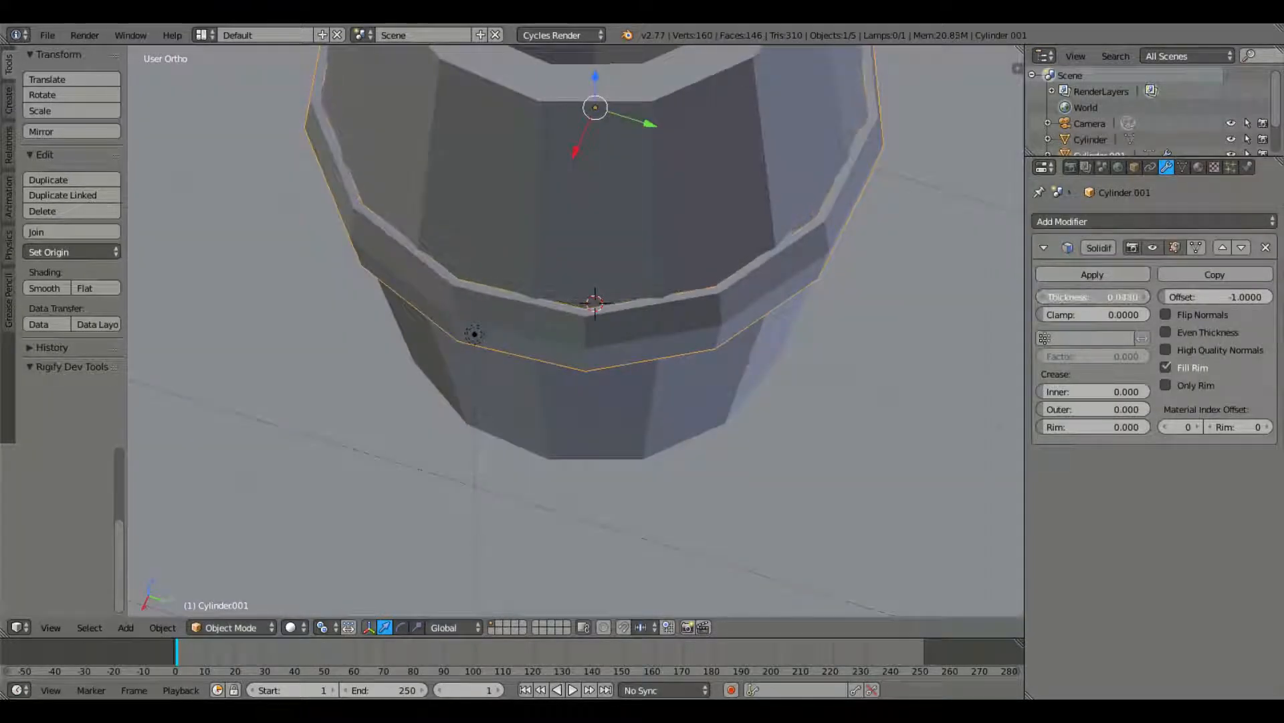
left_click_drag(1097, 296, 1091, 296)
middle_click_drag(584, 258, 744, 293)
scroll(554, 241, "down", 3)
key("Tab")
key("Tab")
left_click(1092, 274)
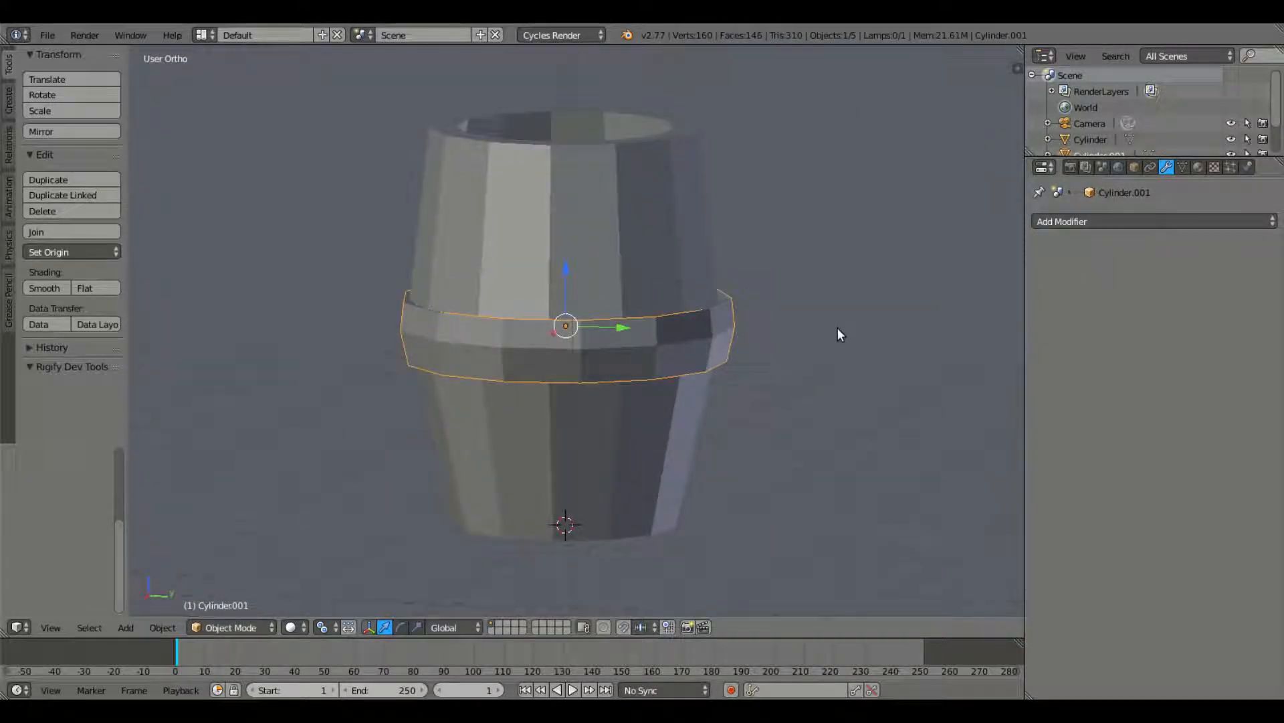
Duplicate the middle band upward along Z and scale the copy to fit the upper part of the barrel
key("shift+d")
key("z")
left_click(876, 186)
key("s")
left_click(809, 195)
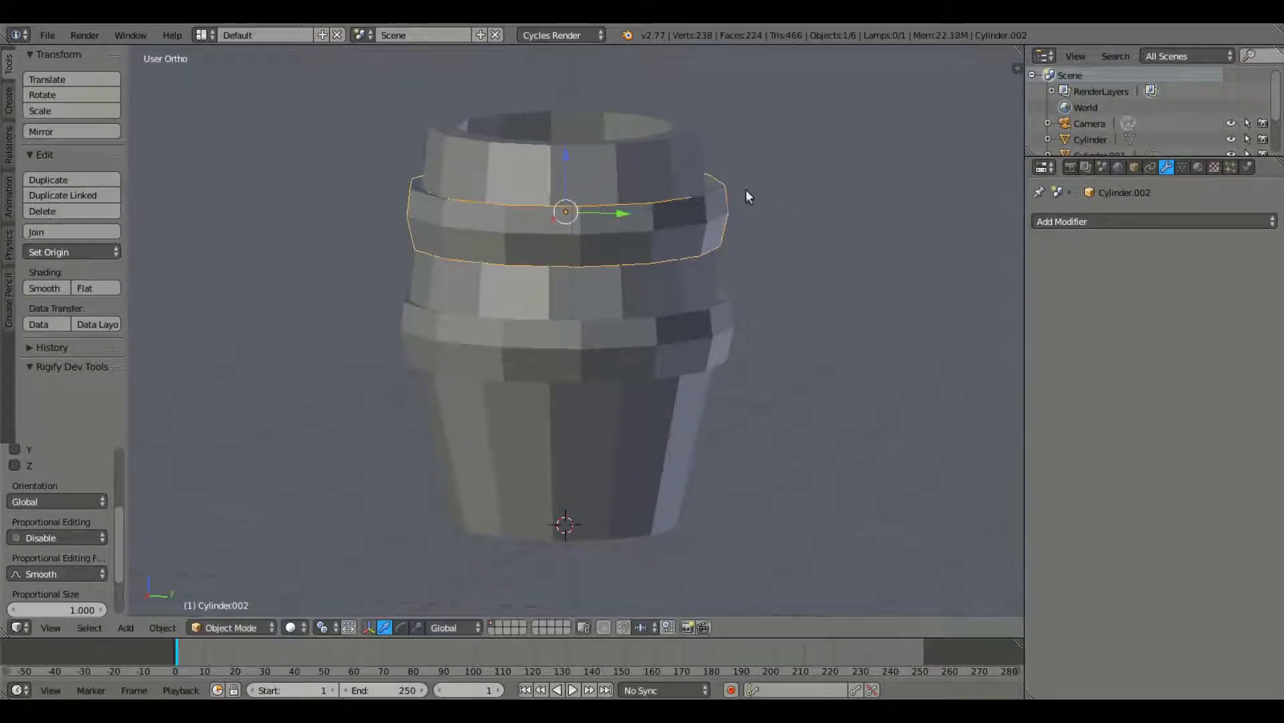
Raise the copied band along Z to just below the rim and fit its size, with another copy around the base
key("g")
key("z")
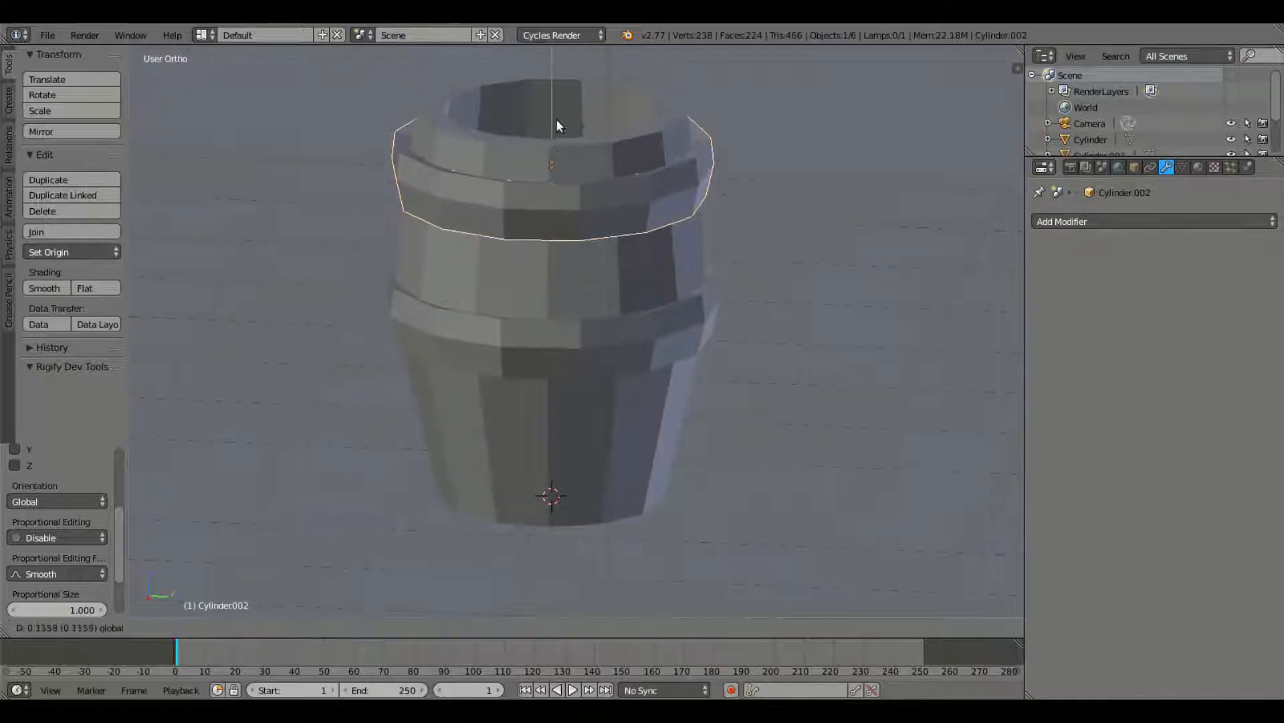
left_click(594, 93)
key("s")
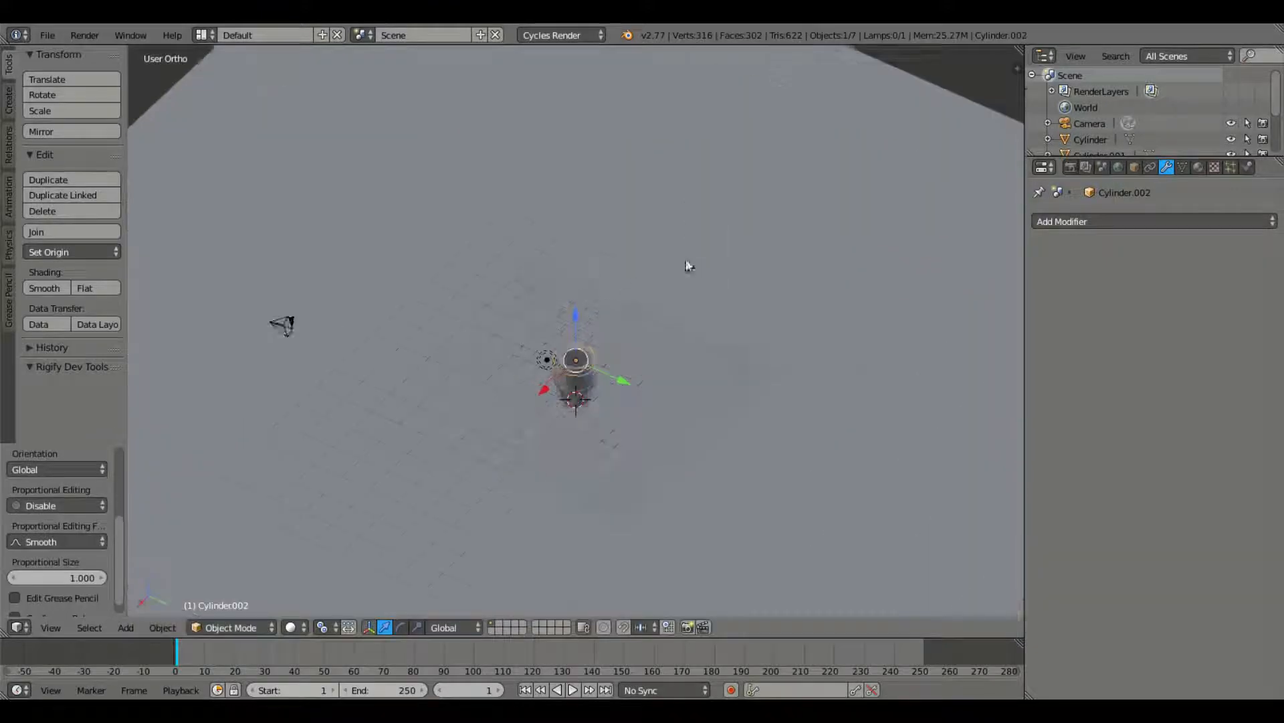
Add a 13-vertex cylinder at the barrel's base for the lid and flatten it along Z
scroll(688, 264, "up", 5)
middle_click_drag(616, 450, 608, 391, "shift")
key("shift+a")
mouse_move(610, 390)
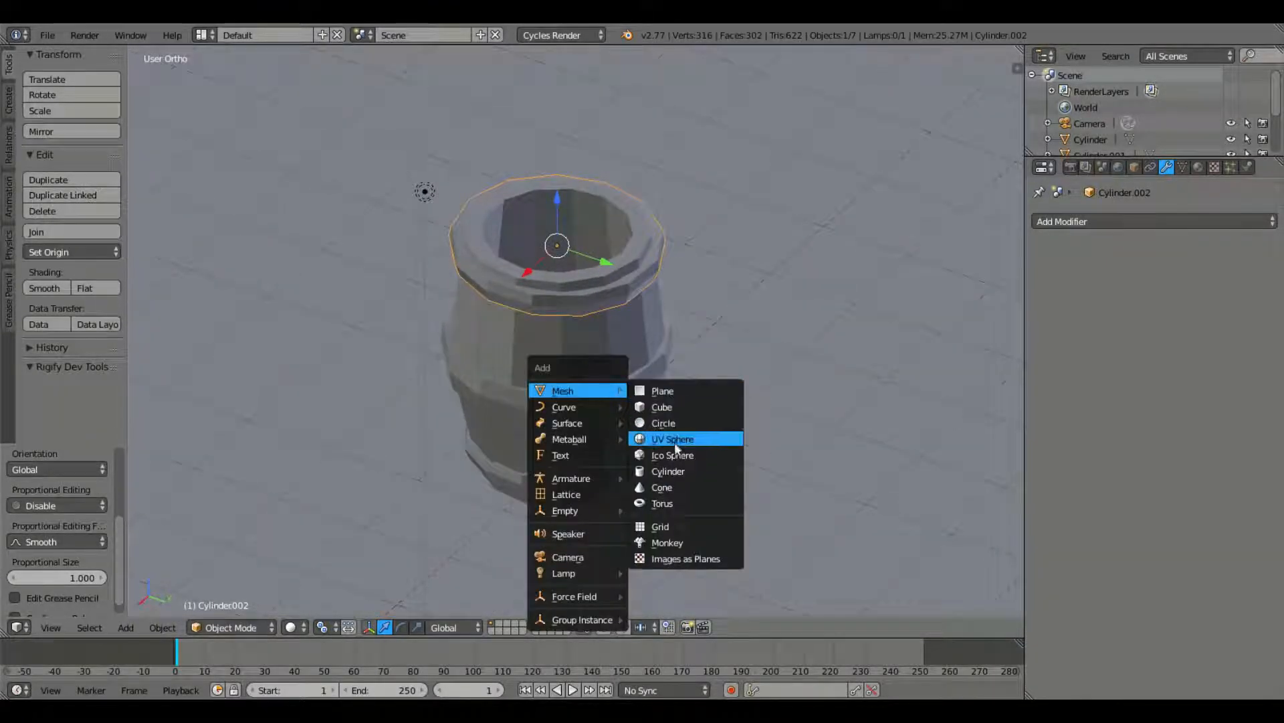
left_click(672, 470)
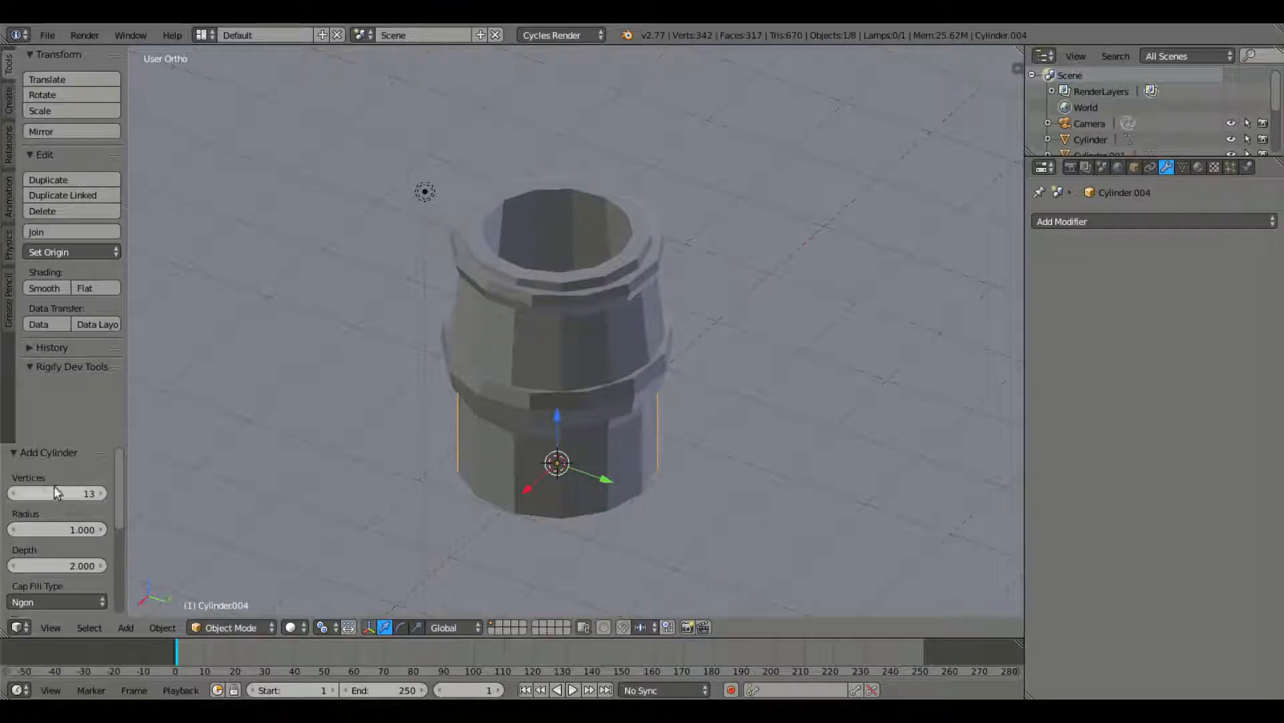
key("s")
key("z")
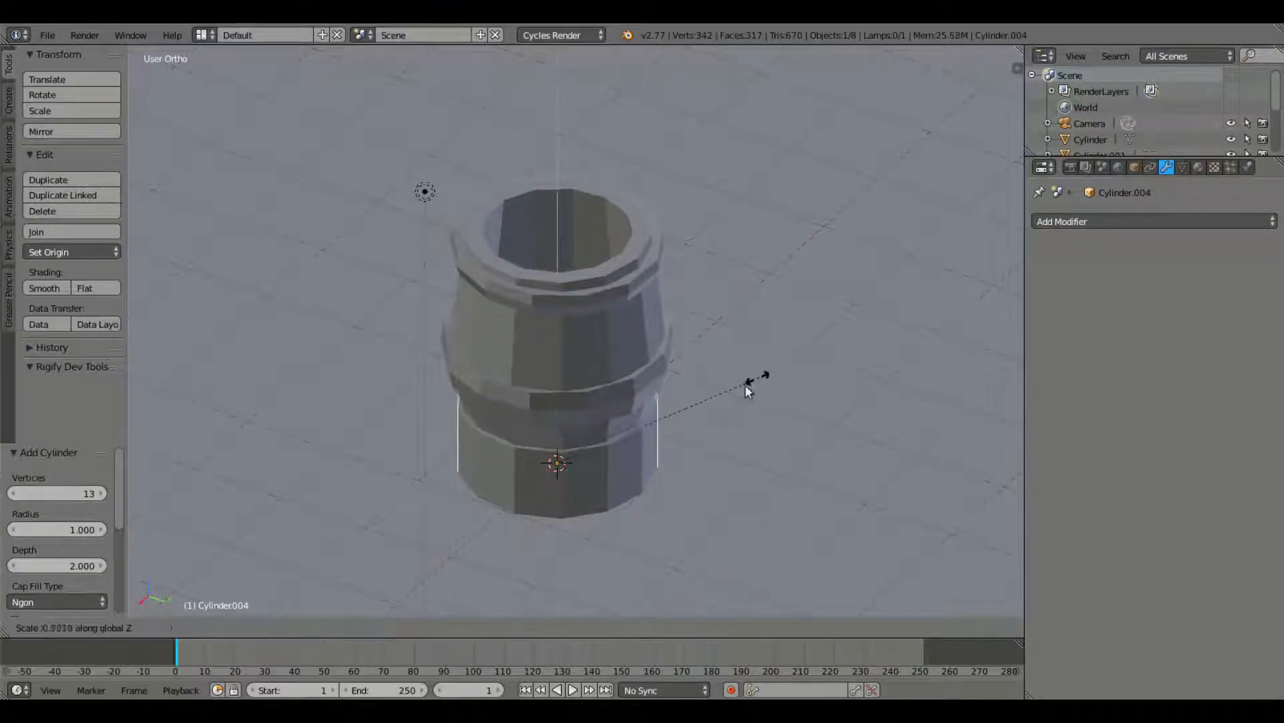
left_click(595, 467)
Move the lid disc up 3.657 along Z above the barrel and flatten it further along Z by a factor of 0.422
key("g")
key("z")
left_click(608, 233)
middle_click_drag(608, 234, 600, 307, "shift")
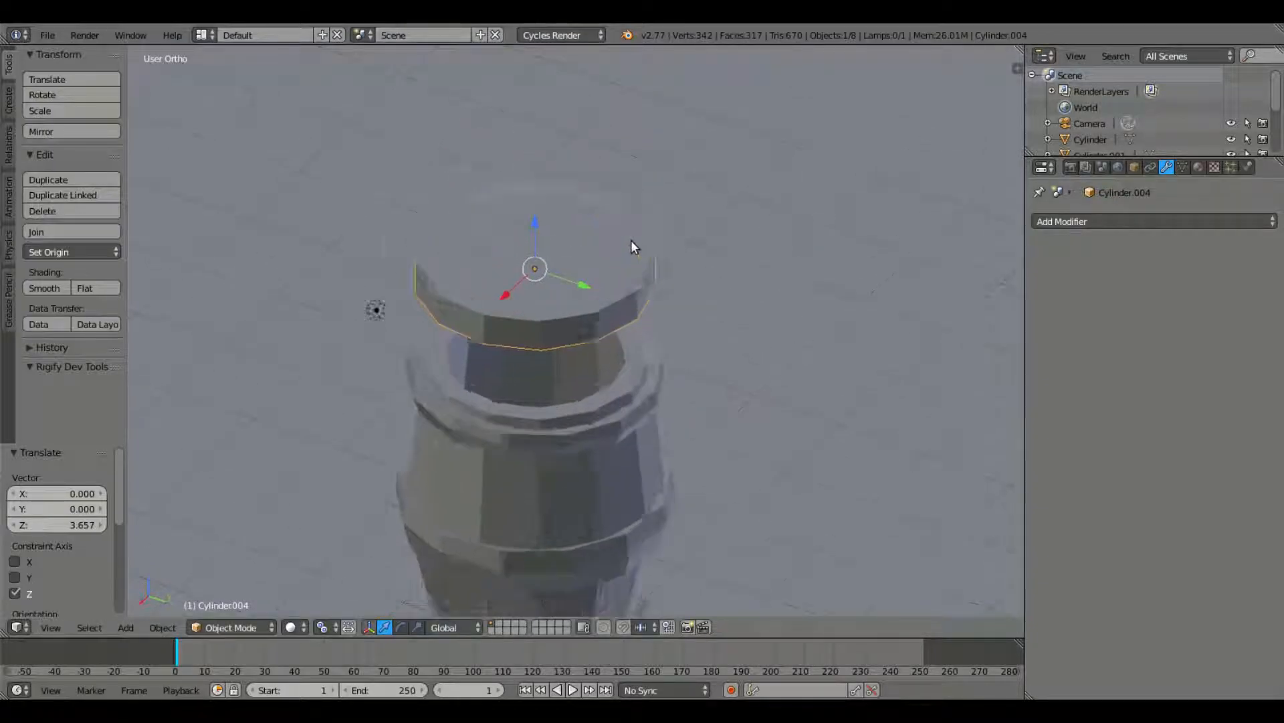
scroll(632, 242, "up", 2)
middle_click_drag(631, 242, 639, 217)
key("s")
key("z")
left_click(613, 222)
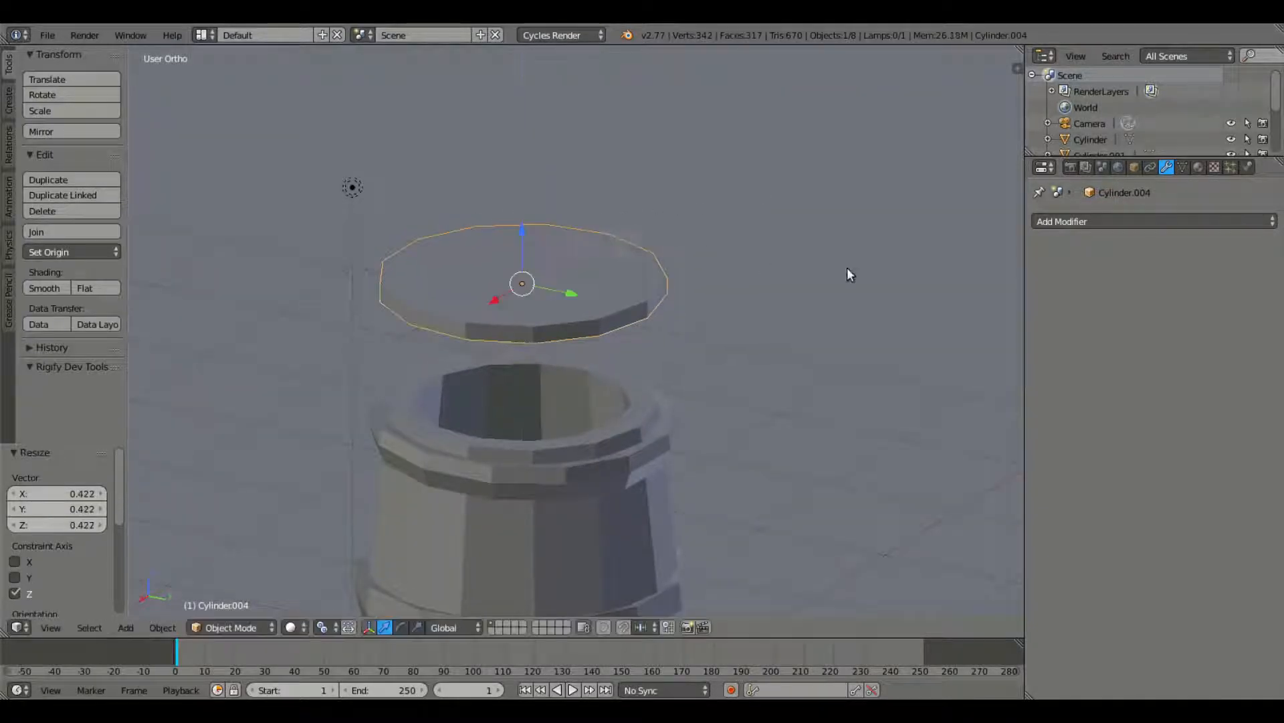
Scale the lid down to about the rim's size and thicken it along Z by a factor of 1.156
key("s")
left_click(761, 261)
key("s")
right_click(779, 255)
key("s")
key("z")
left_click(811, 206)
Lower the lid along Z to just above the barrel's opening and adjust its overall size to the rim
key("g")
key("z")
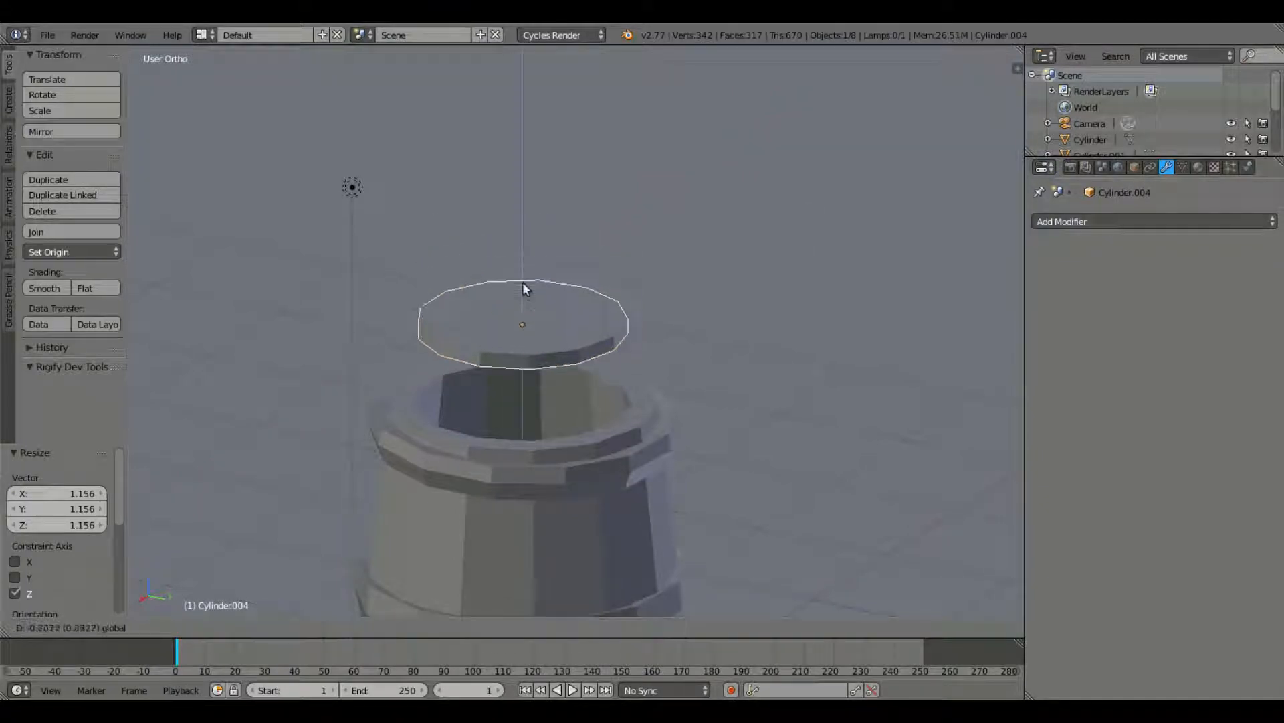
left_click(532, 342)
middle_click_drag(632, 274, 659, 301)
key("s")
left_click(749, 253)
Slide the lid partly off the barrel's opening, including a shift of -0.159 along Y
middle_click_drag(646, 238, 640, 215)
left_click_drag(547, 282, 573, 263)
left_click_drag(581, 329, 518, 267)
Tilt the lid 2.093° about the X axis and turn it -13.018° about the Z axis
key("r")
key("x")
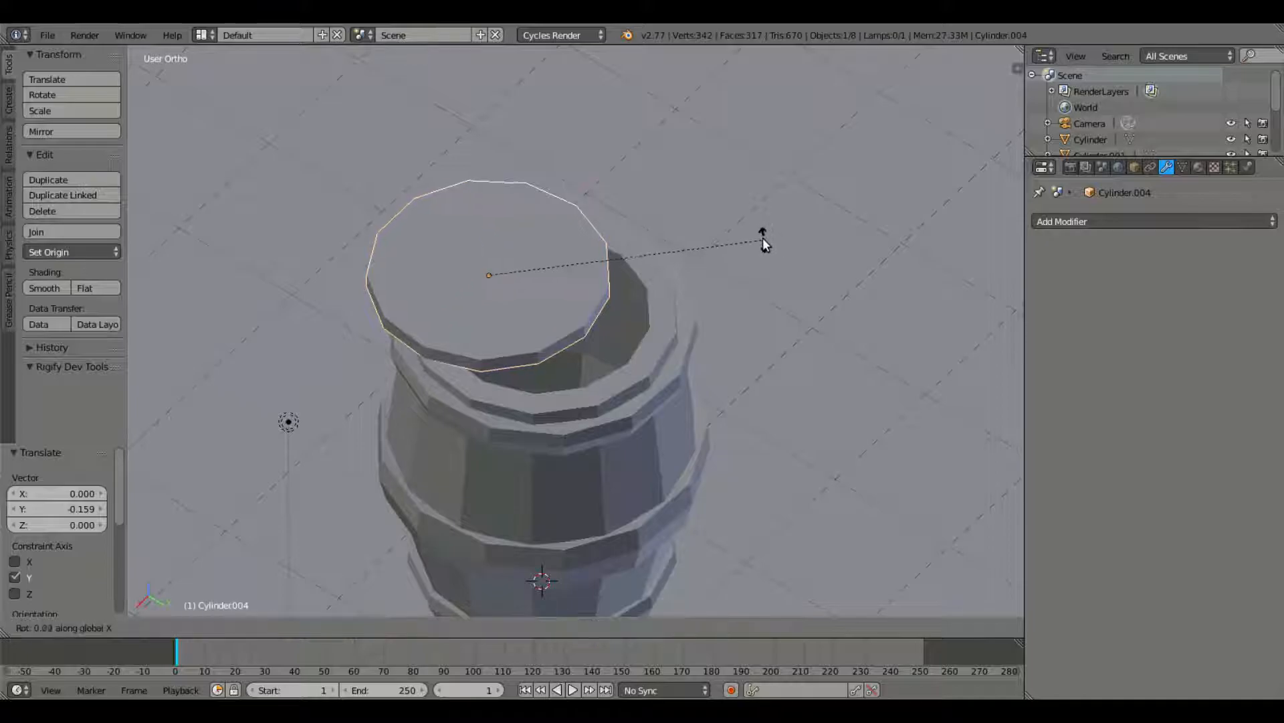
left_click(756, 234)
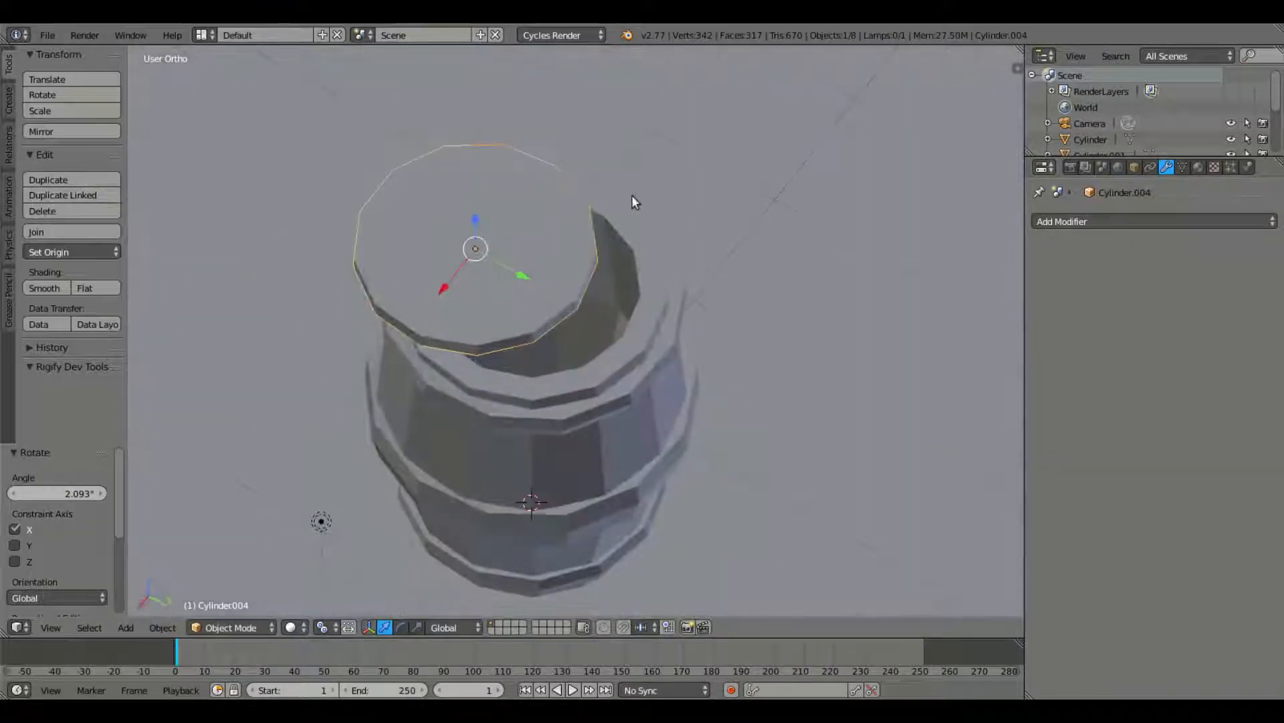
key("r")
key("z")
left_click(628, 233)
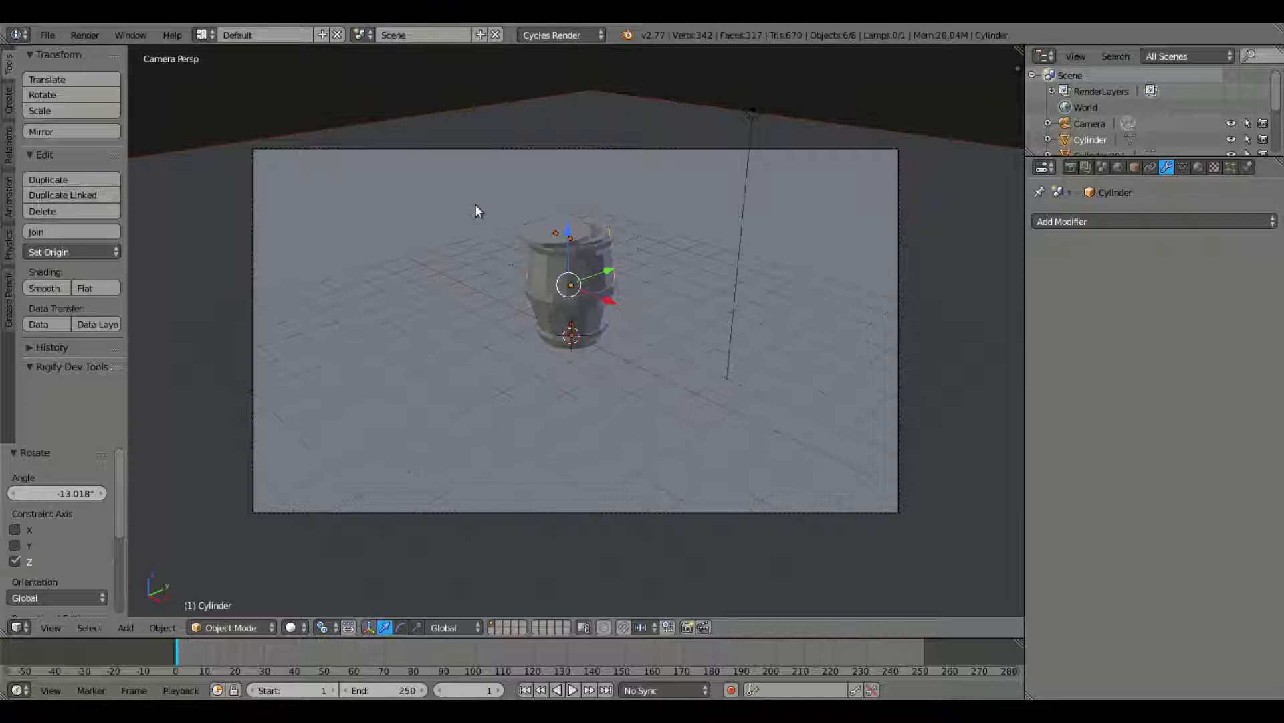
Deselect the ground plane so only the barrel, bands and lid stay selected, and return to the camera view
middle_click_drag(571, 400, 563, 375)
scroll(563, 374, "down", 7)
middle_click_drag(779, 373, 808, 396)
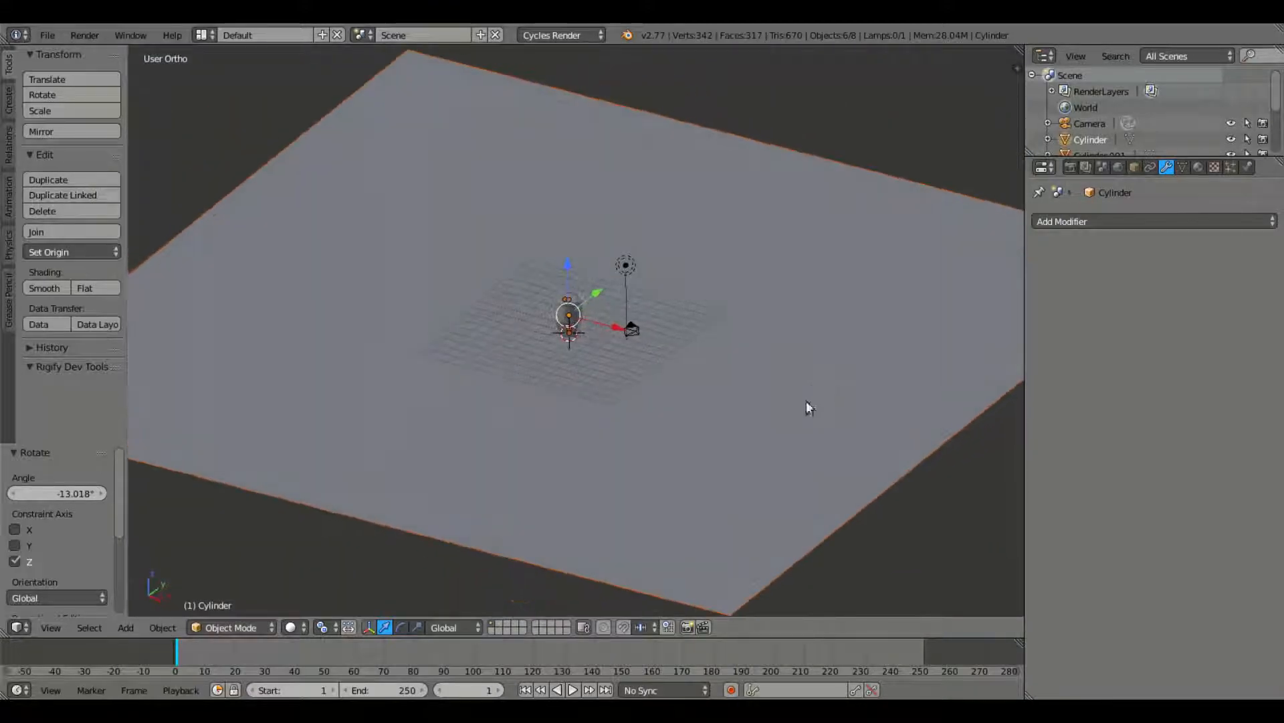
key("b")
middle_click_drag(697, 211, 788, 299)
key("KP_0")
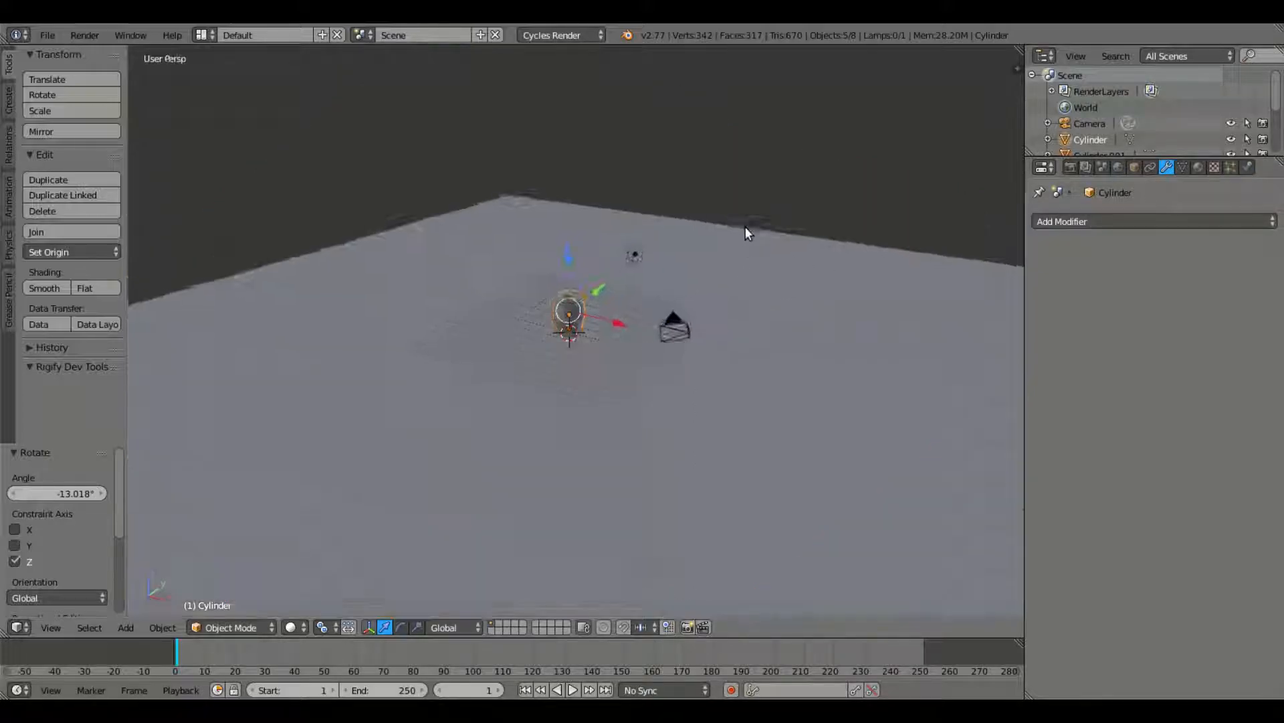
Set the pivot point to Median Point for the selected barrel, bands and lid
key("g")
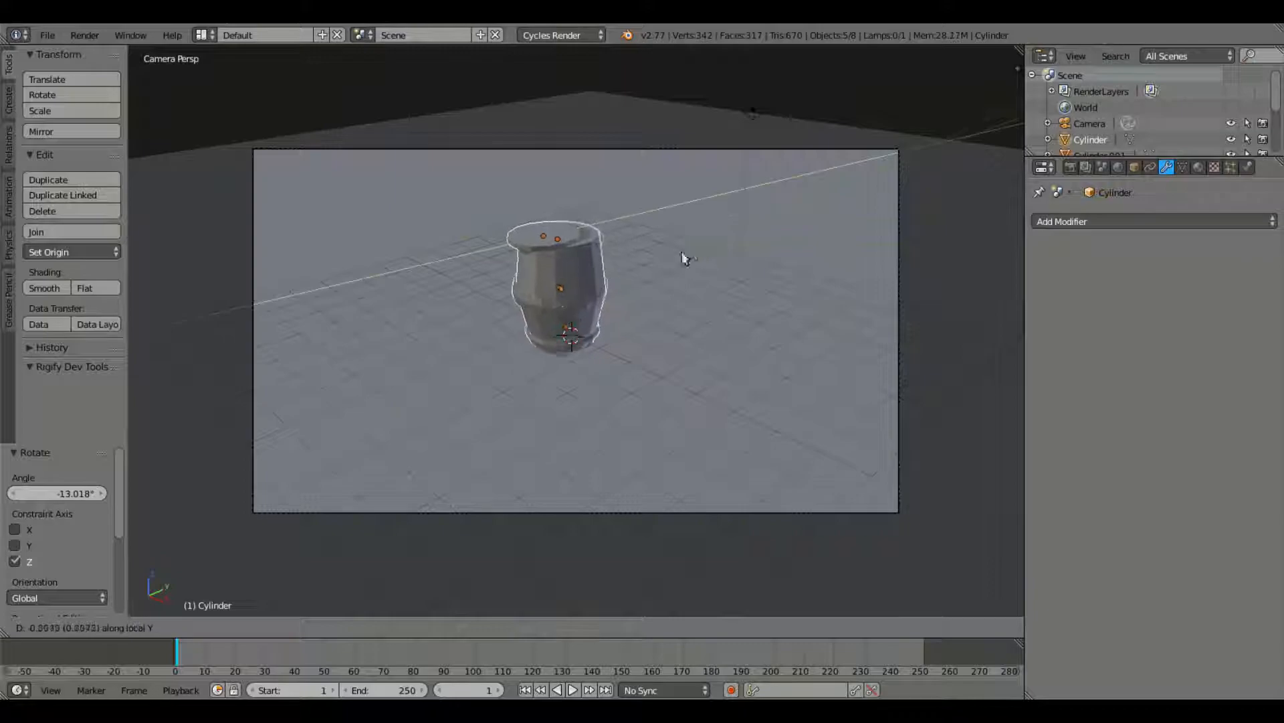
key("Escape")
left_click(325, 626)
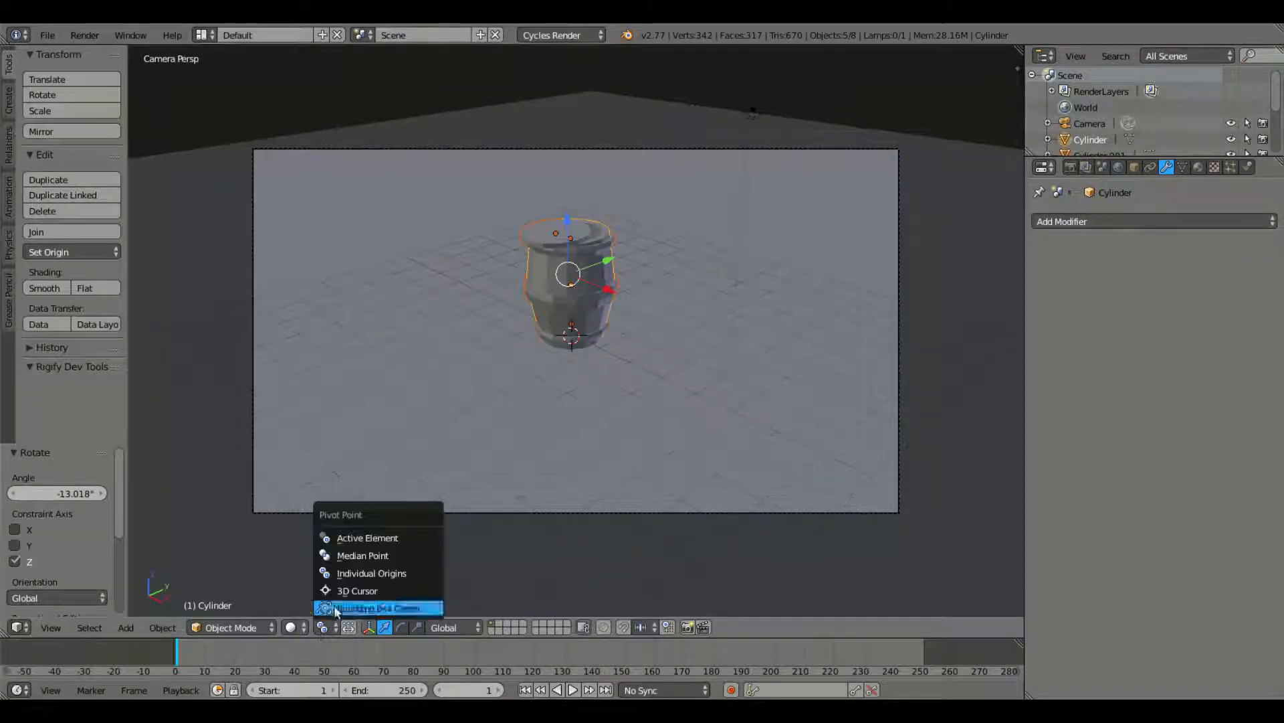
left_click(398, 555)
left_click(342, 622)
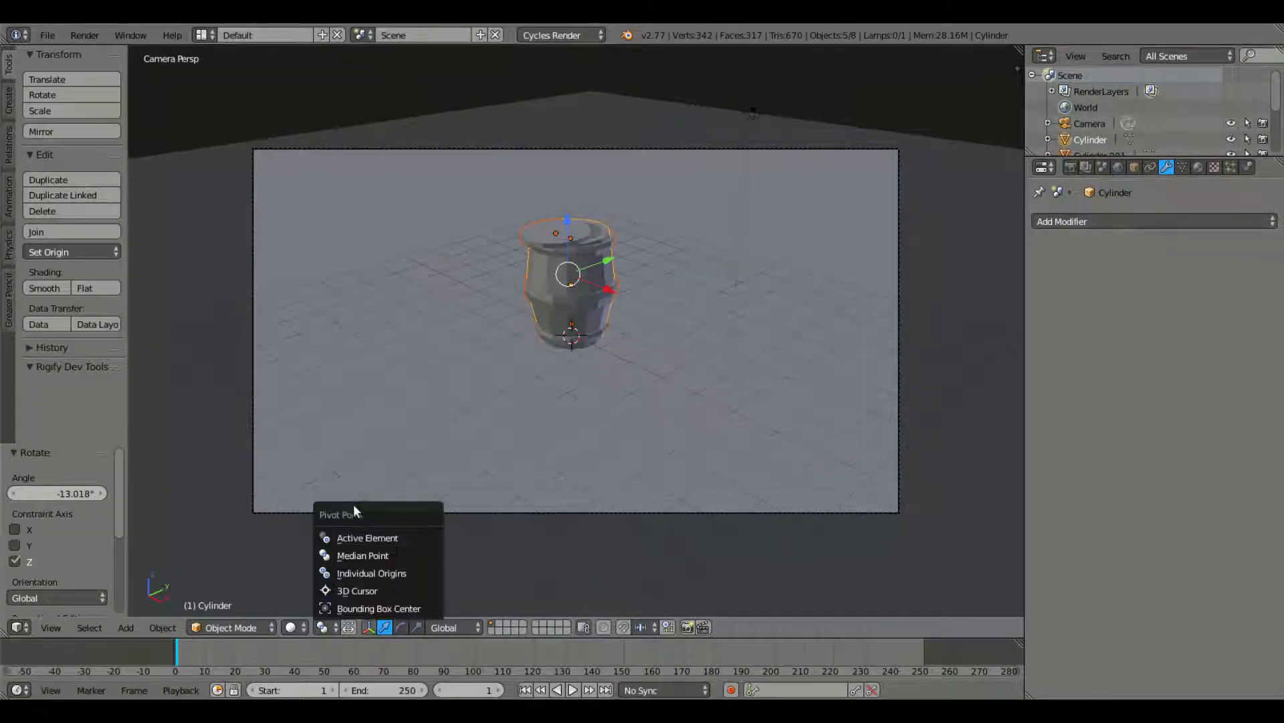
Move the whole barrel assembly 2.415 along X and rotate it about -71° around the global Z axis
left_click_drag(607, 263, 573, 360)
key("r")
key("z")
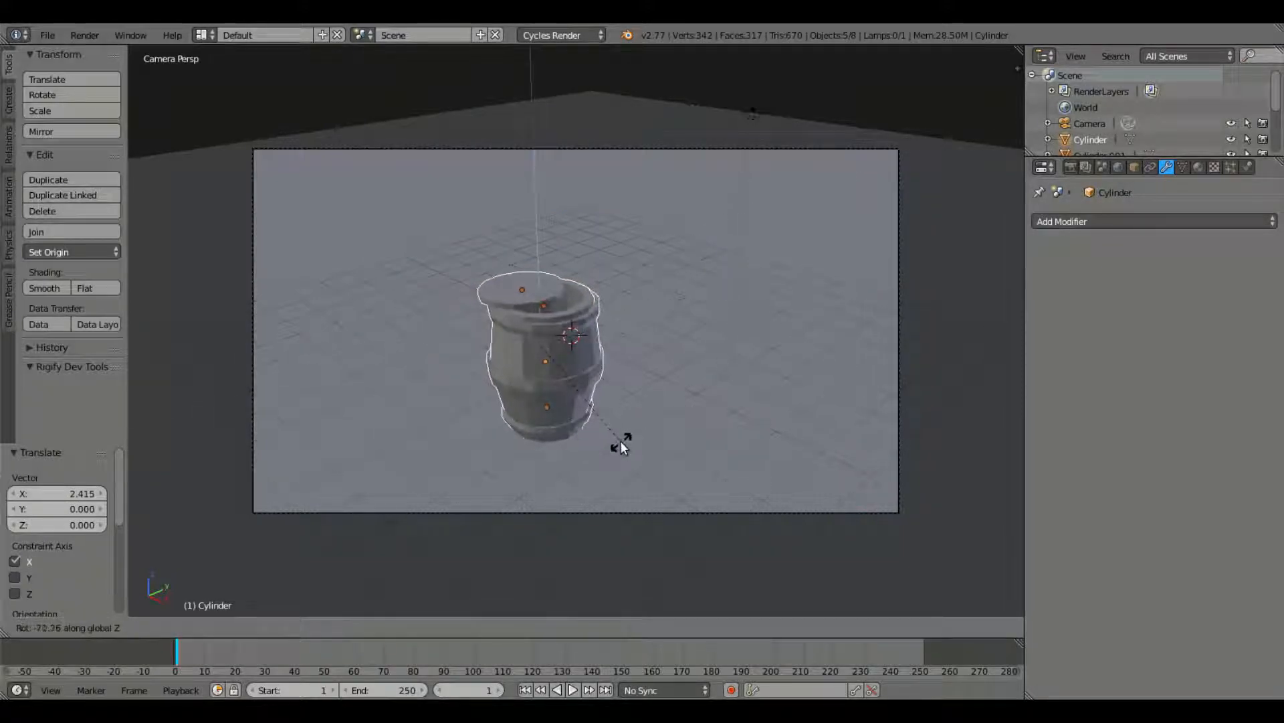
left_click(621, 440)
Shift the barrel assembly along Y by 0.831 and again by 0.615 to centre it in the camera frame
key("g")
key("y")
left_click(605, 310)
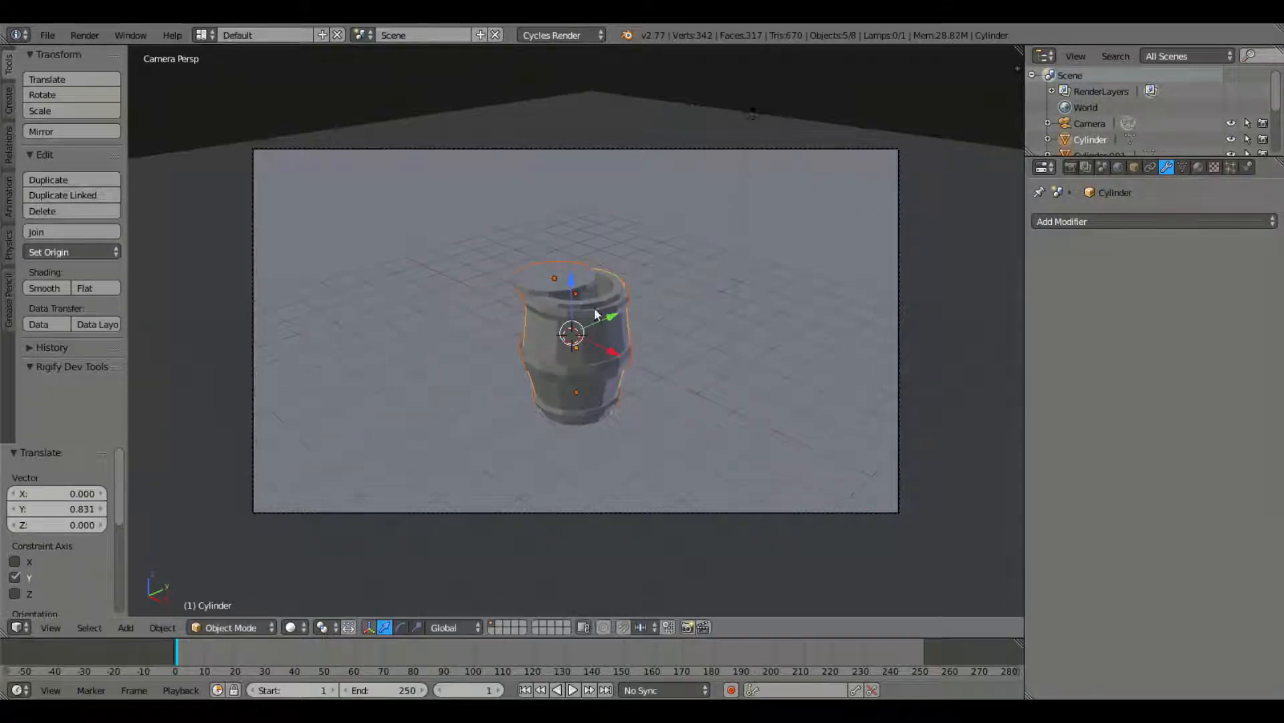
left_click_drag(613, 352, 605, 295)
Make the camera orthographic with a scale of 7.814 and shift it by -0.058, 0.080, 0.196 to frame the barrel
right_click(635, 148)
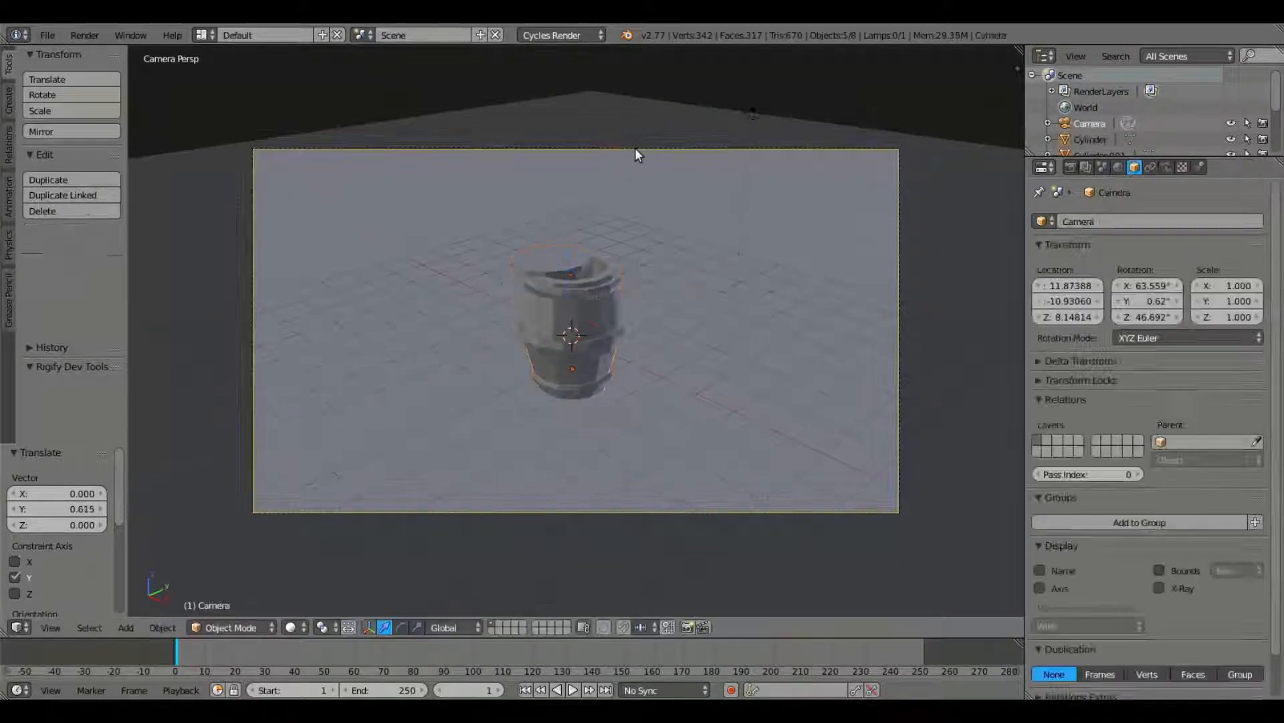
scroll(635, 147, "up", 1)
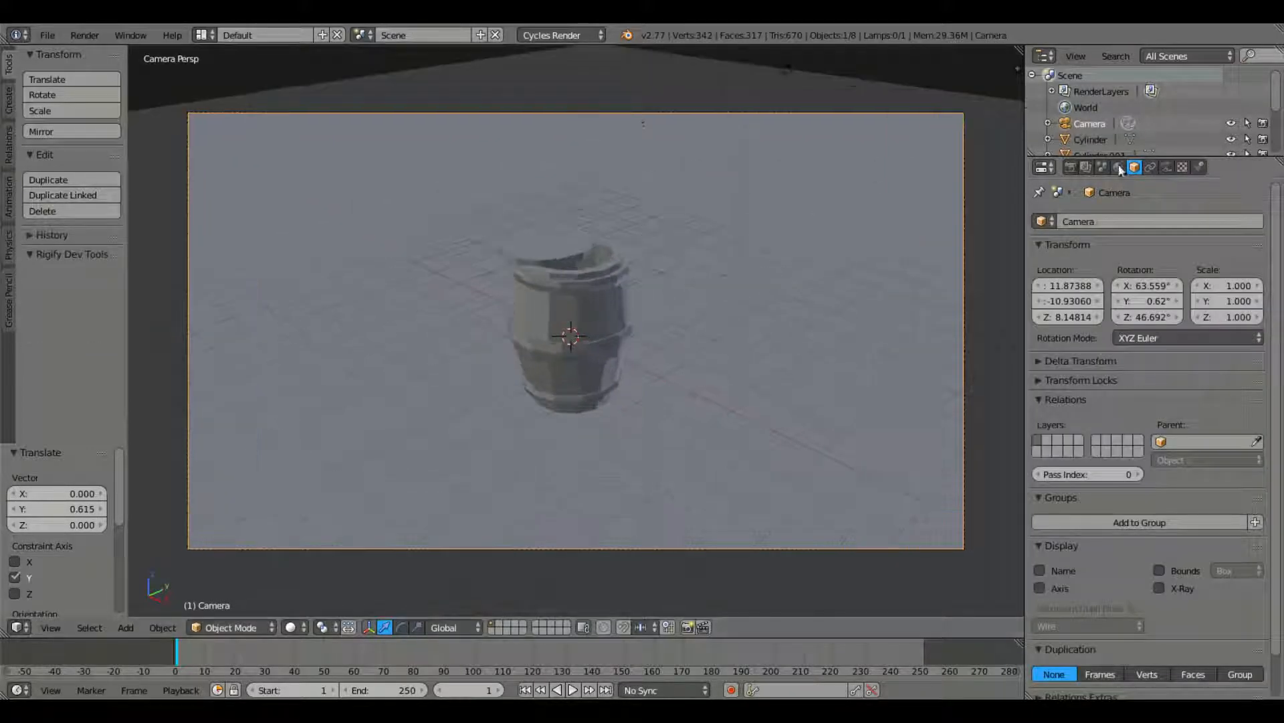
left_click(1166, 167)
left_click(1146, 270)
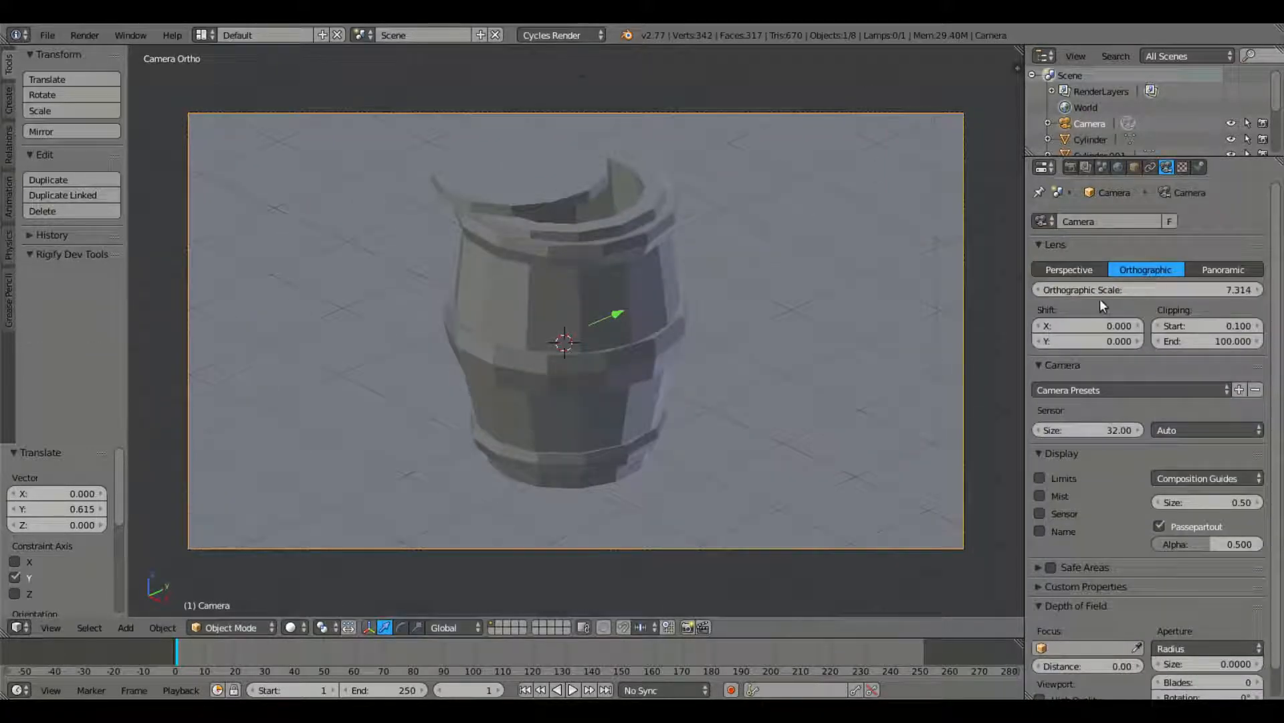
left_click_drag(1101, 290, 1105, 290)
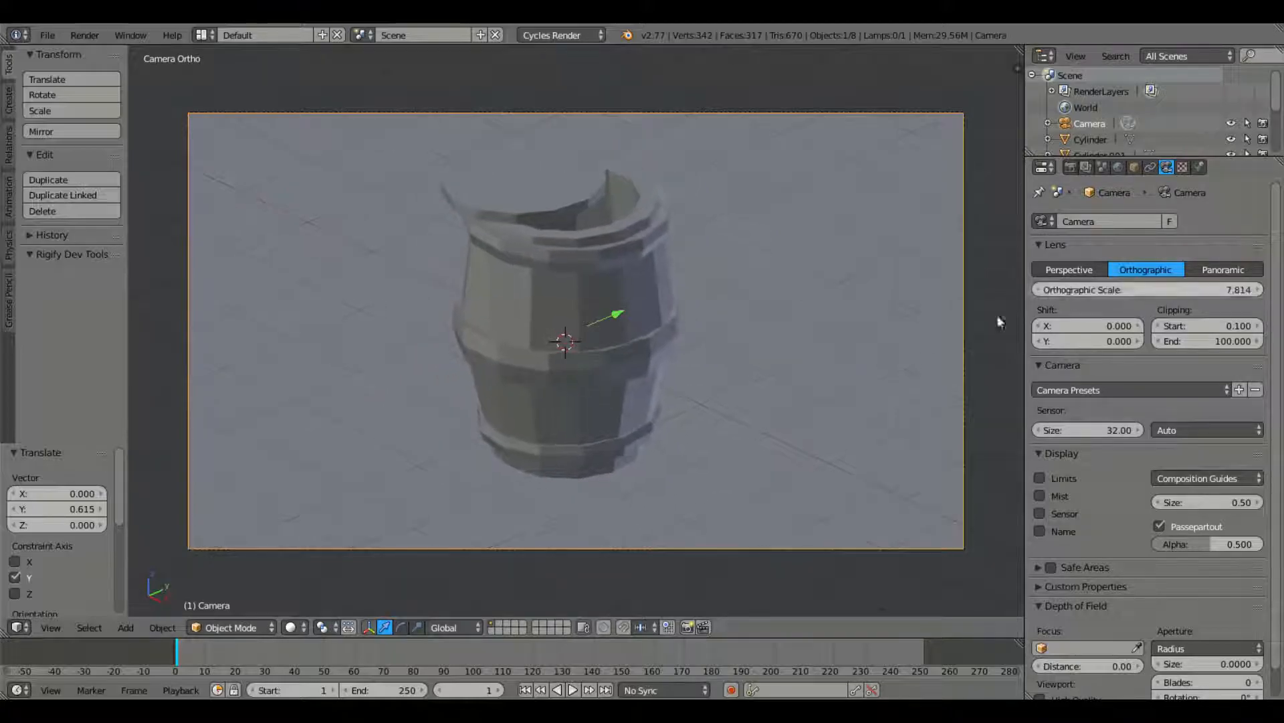
key("g")
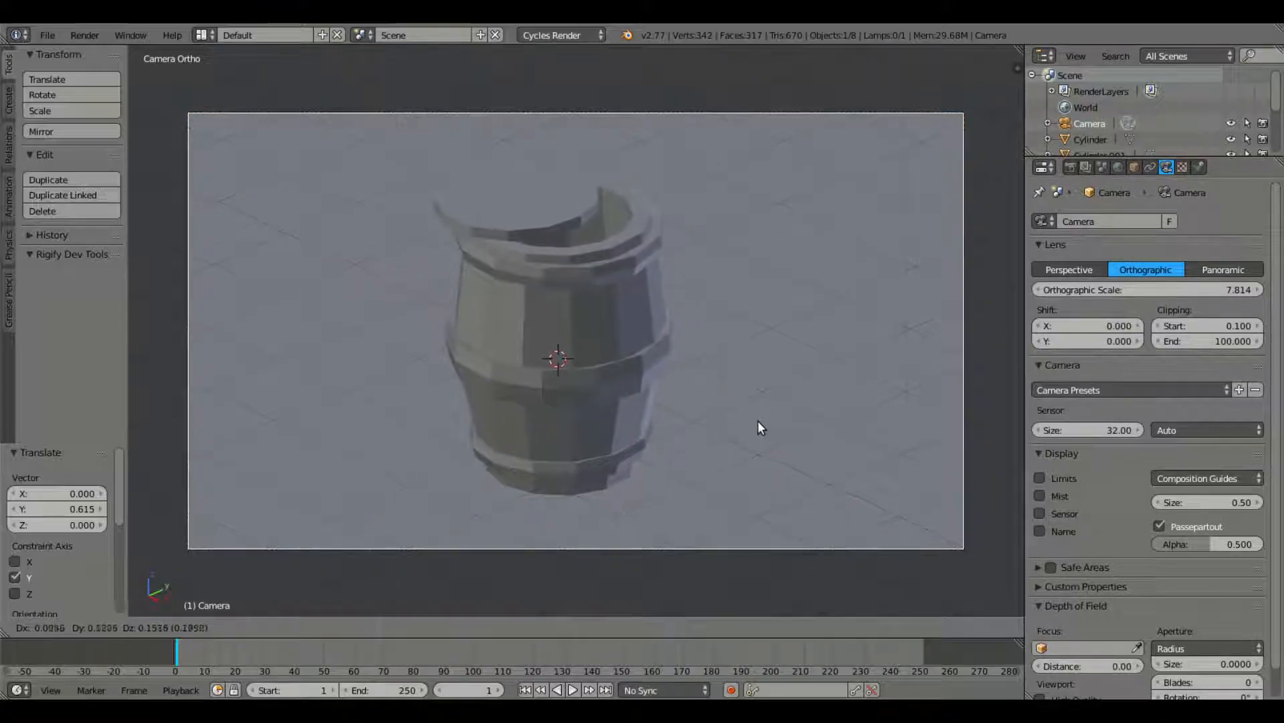
left_click(753, 422)
Preview the scene in Rendered viewport shading and examine the barrel and its opening from several angles
left_click(295, 629)
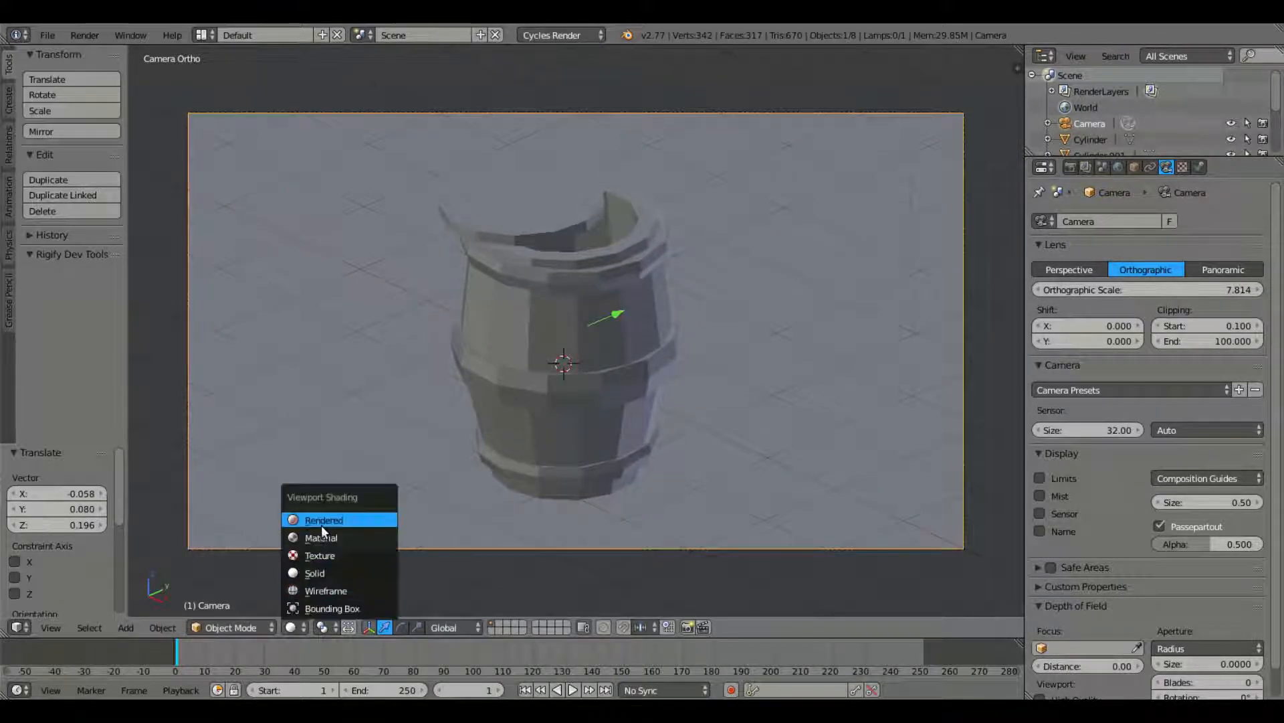
left_click(321, 525)
middle_click_drag(750, 227, 551, 288)
scroll(559, 289, "up", 2)
scroll(582, 297, "down", 14)
scroll(602, 334, "up", 9)
middle_click_drag(634, 427, 564, 192, "shift")
scroll(564, 192, "up", 3)
scroll(564, 198, "down", 5)
middle_click_drag(568, 281, 696, 318)
Add a cylinder mesh beside the barrel and reduce it to 7 vertices
key("shift+a")
mouse_move(424, 279)
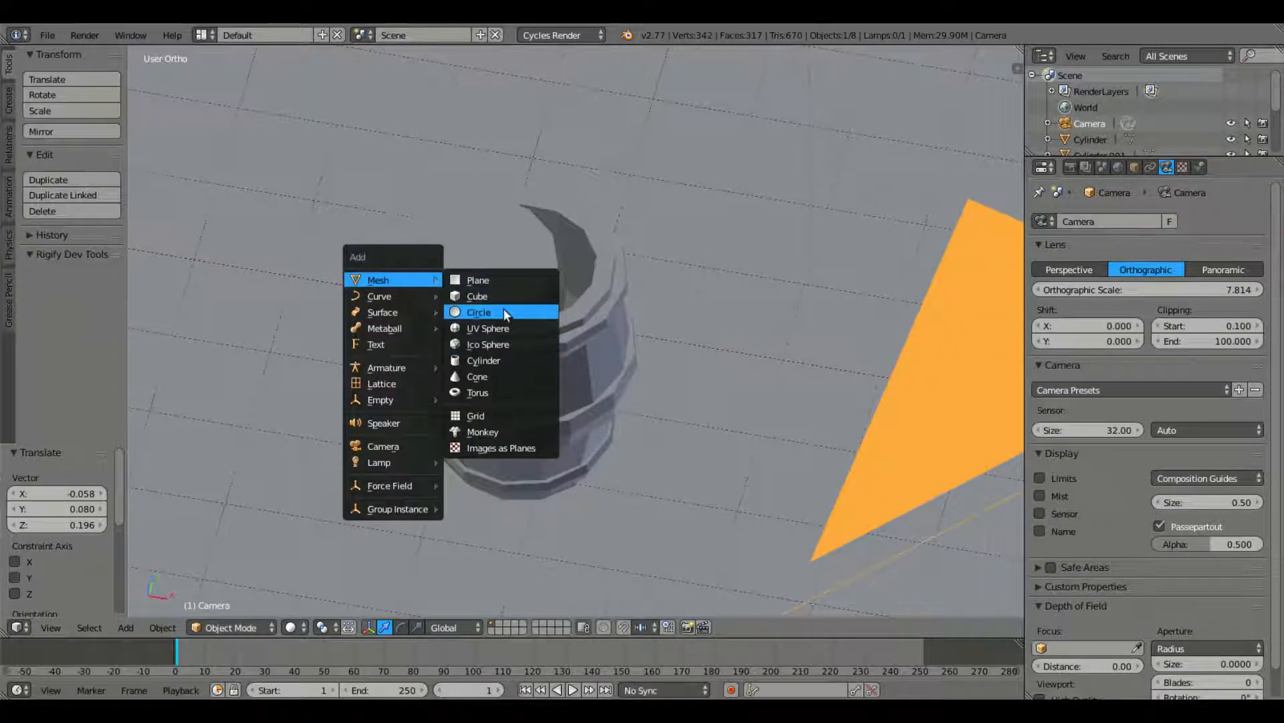
left_click(512, 359)
middle_click_drag(513, 337, 556, 323)
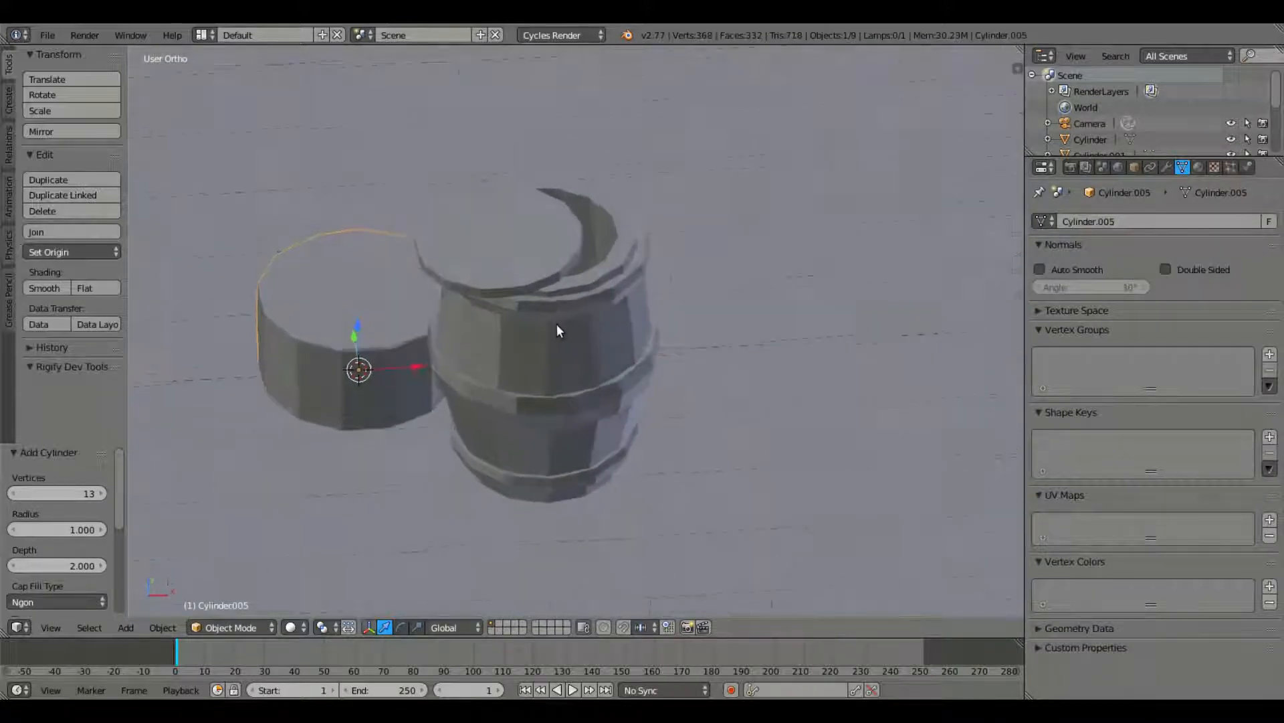
left_click(15, 494)
left_click(15, 494)
left_click(15, 494)
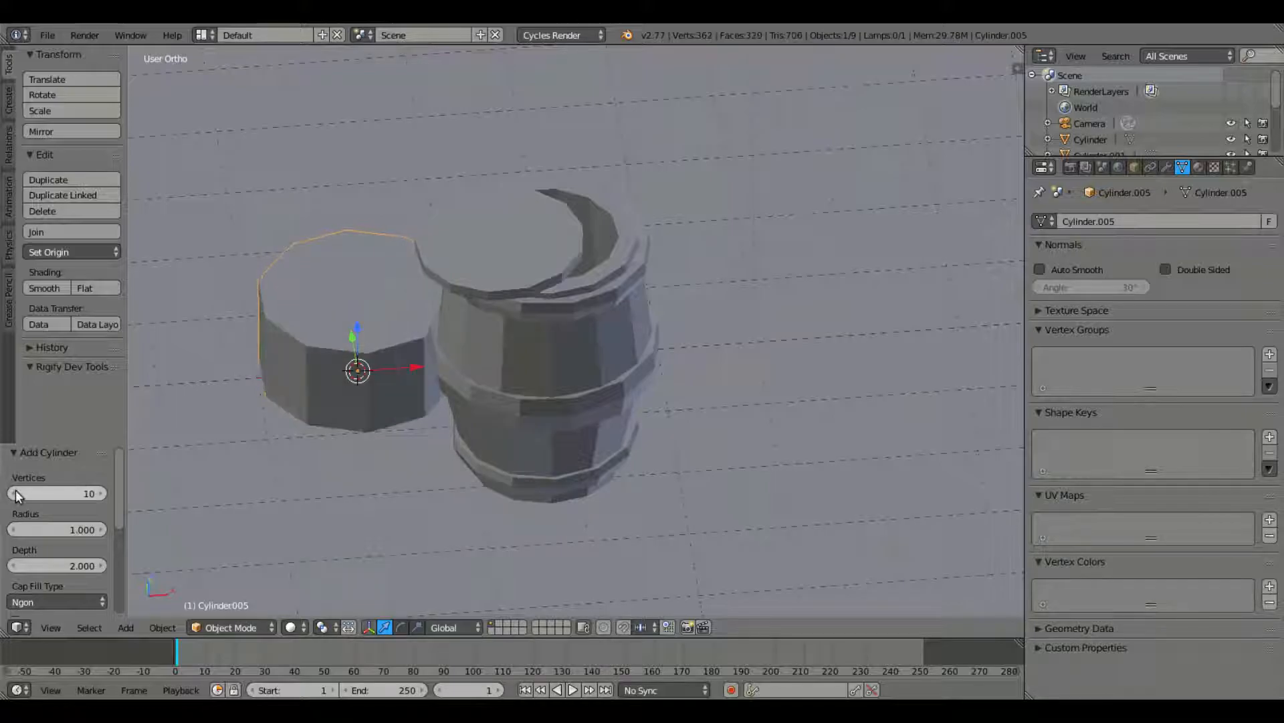
left_click(15, 493)
left_click(14, 493)
left_click(15, 493)
middle_click_drag(395, 396, 436, 449)
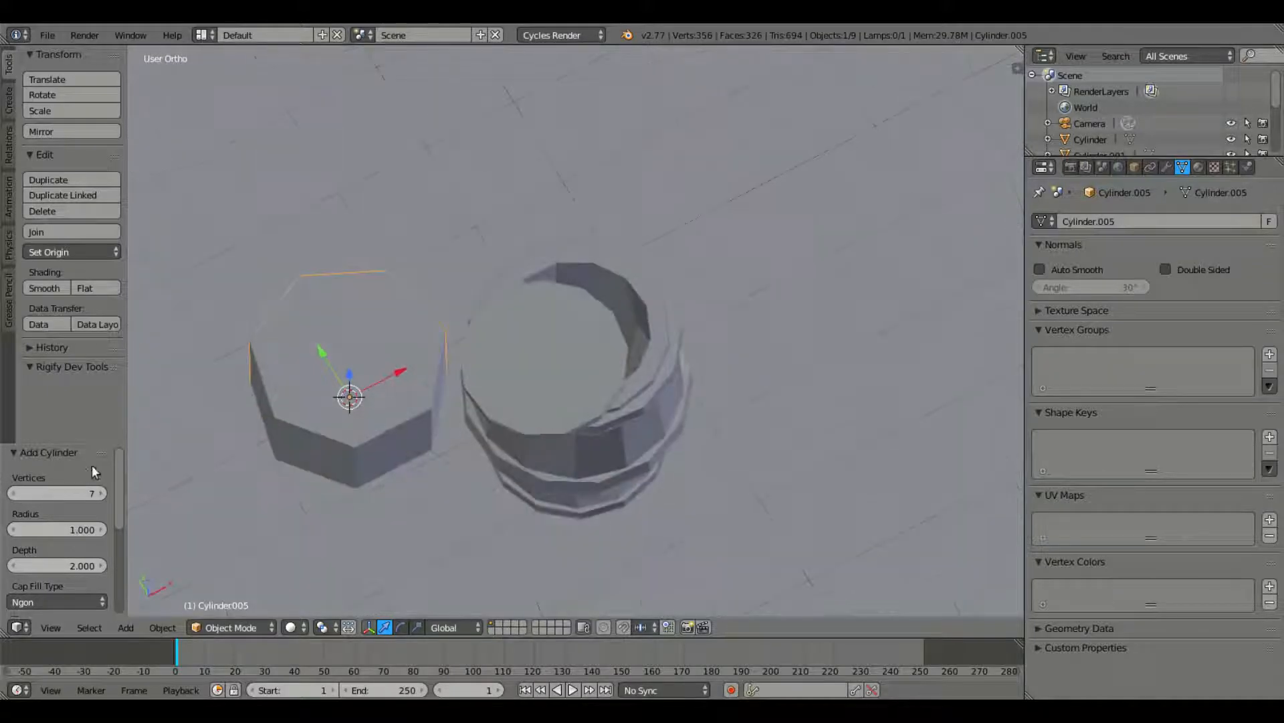
left_click(14, 494)
left_click(101, 493)
Raise the seven-sided cylinder 2.424 along Z and flatten it along Z
middle_click_drag(533, 315, 615, 294)
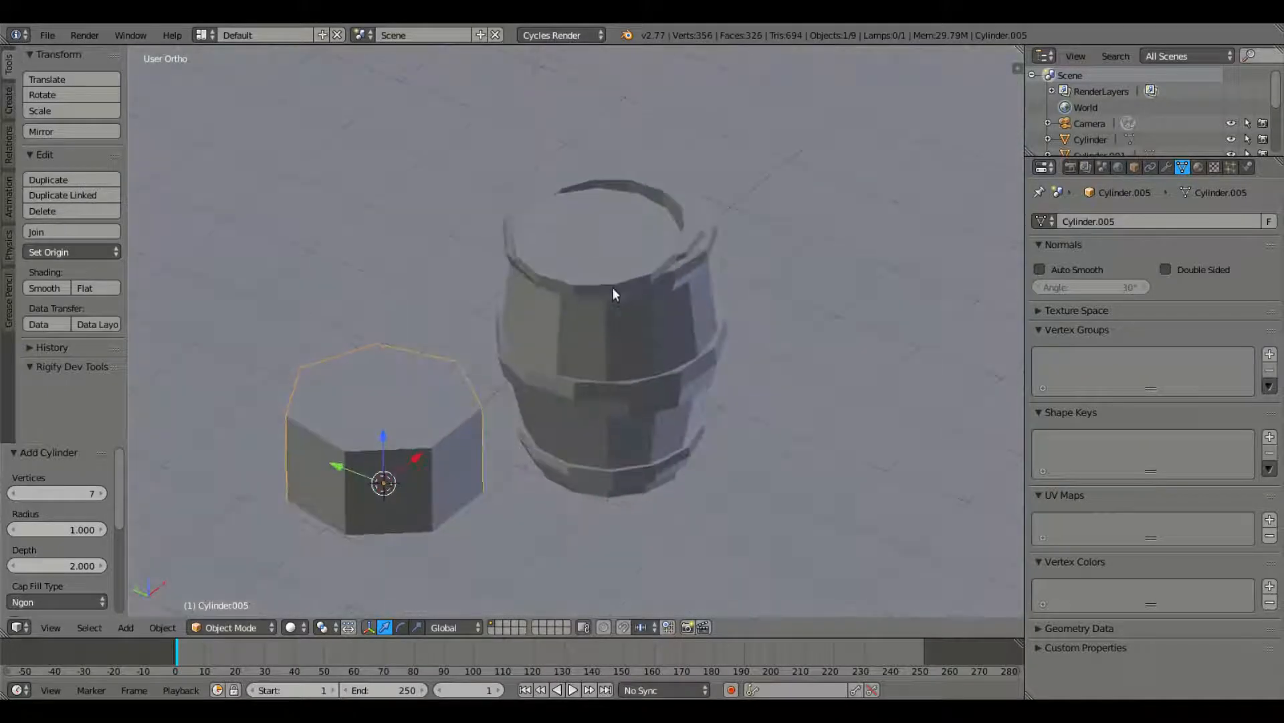
key("g")
key("z")
left_click(415, 235)
key("s")
key("z")
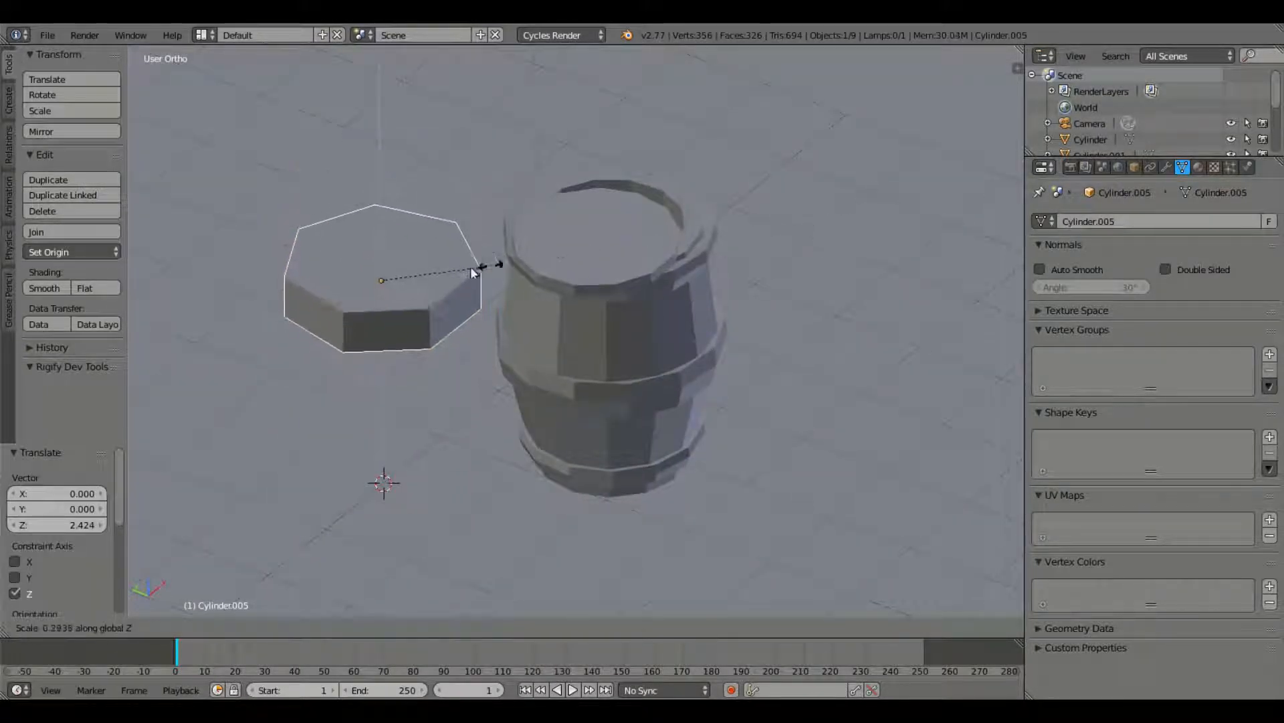
left_click(400, 262)
Shrink the flattened cylinder to a small coin and adjust its thickness along Z
key("s")
left_click(619, 258)
key("s")
key("z")
left_click(636, 248)
key("s")
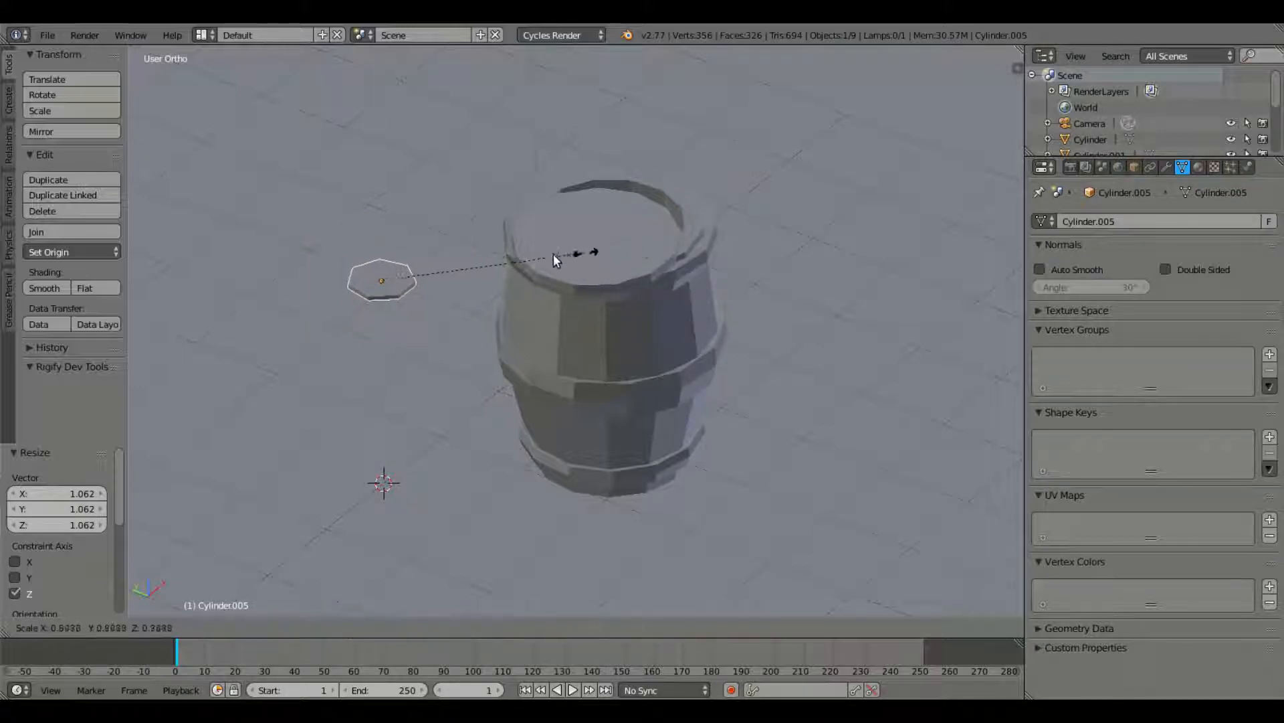
left_click(467, 274)
Move the coin along X into the barrel's opening and fine-tune its position there
middle_click_drag(454, 277, 369, 208)
key("g")
key("x")
left_click(609, 223)
scroll(611, 221, "up", 3)
middle_click_drag(612, 221, 532, 356)
scroll(533, 338, "up", 3)
left_click_drag(481, 398, 485, 367)
key("g")
key("x")
right_click(579, 374)
Adjust the coin's thickness along Z and its overall size, finishing with a scale of 0.898
key("s")
key("z")
left_click(633, 264)
key("s")
left_click(744, 285)
middle_click_drag(756, 327, 812, 339)
key("s")
left_click(786, 360)
Hide the camera so it does not obstruct work on the barrel
scroll(711, 394, "down", 4)
right_click(277, 445)
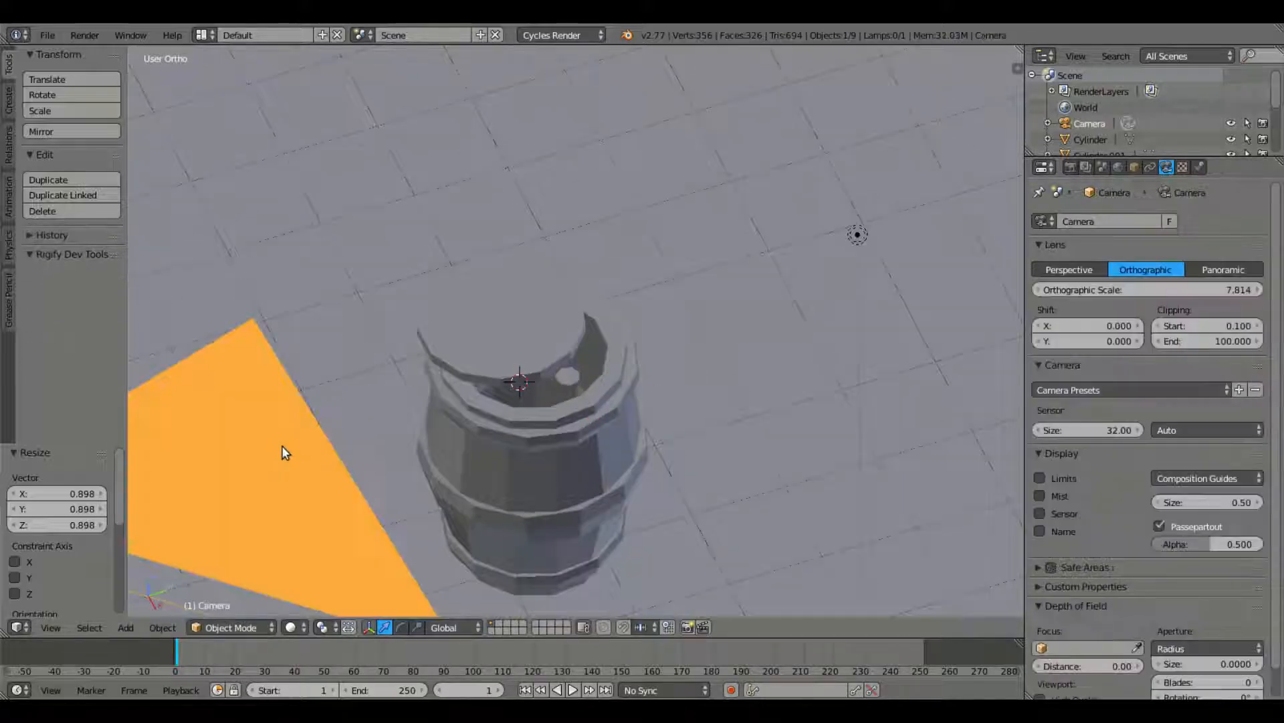
scroll(496, 370, "down", 2)
key("h")
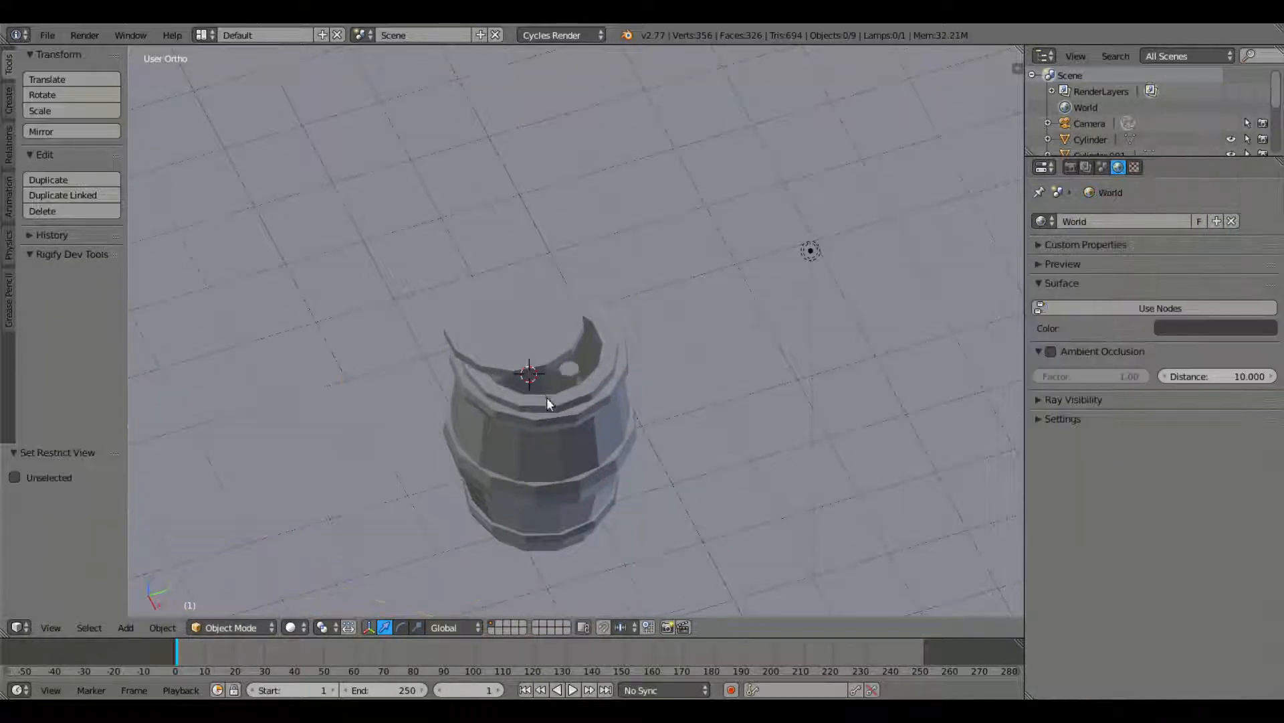
Duplicate the coin inside the barrel and place the copy next to it, nudging it by 0.014, -0.026, -0.033
scroll(547, 396, "up", 5)
right_click(561, 430)
middle_click_drag(560, 430, 616, 398)
middle_click_drag(631, 332, 621, 274)
key("shift+d")
right_click(627, 287)
left_click_drag(643, 321, 613, 334)
key("g")
left_click(629, 336)
Duplicate the second coin 0.199 along X and adjust the new copy's position among the others
middle_click_drag(633, 336, 698, 326)
key("shift+s")
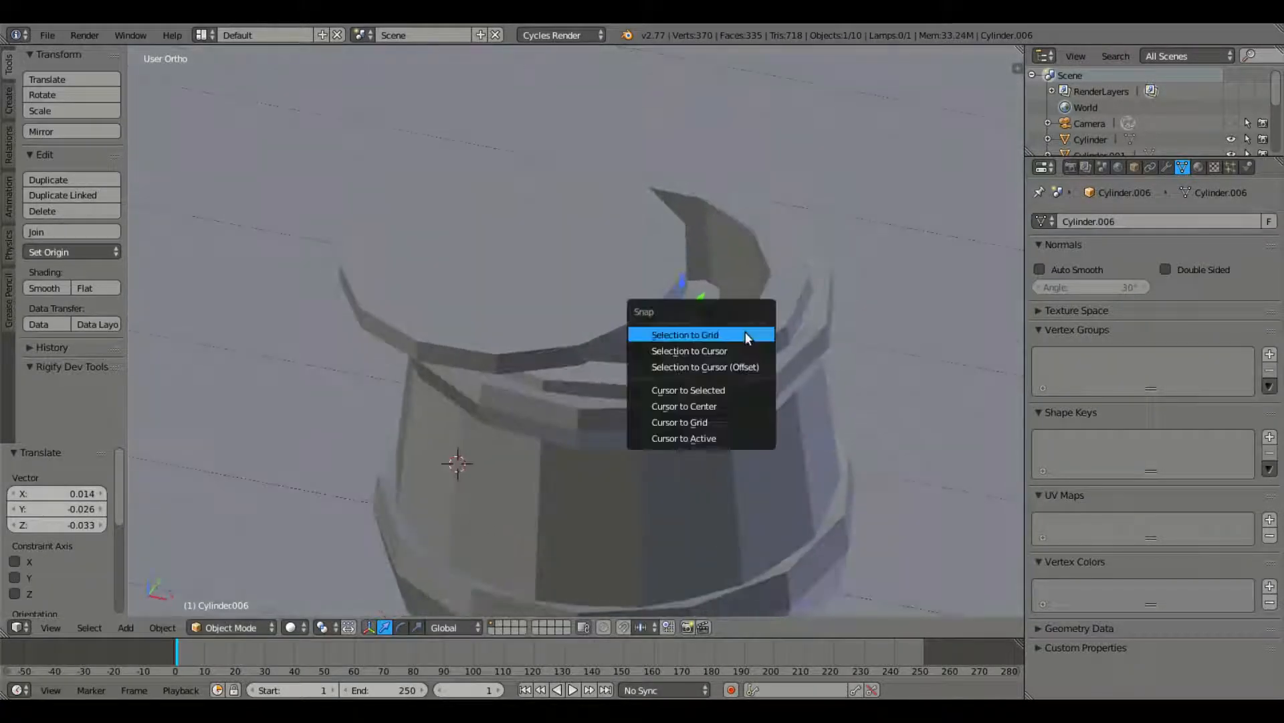
key("shift+d")
left_click(867, 324)
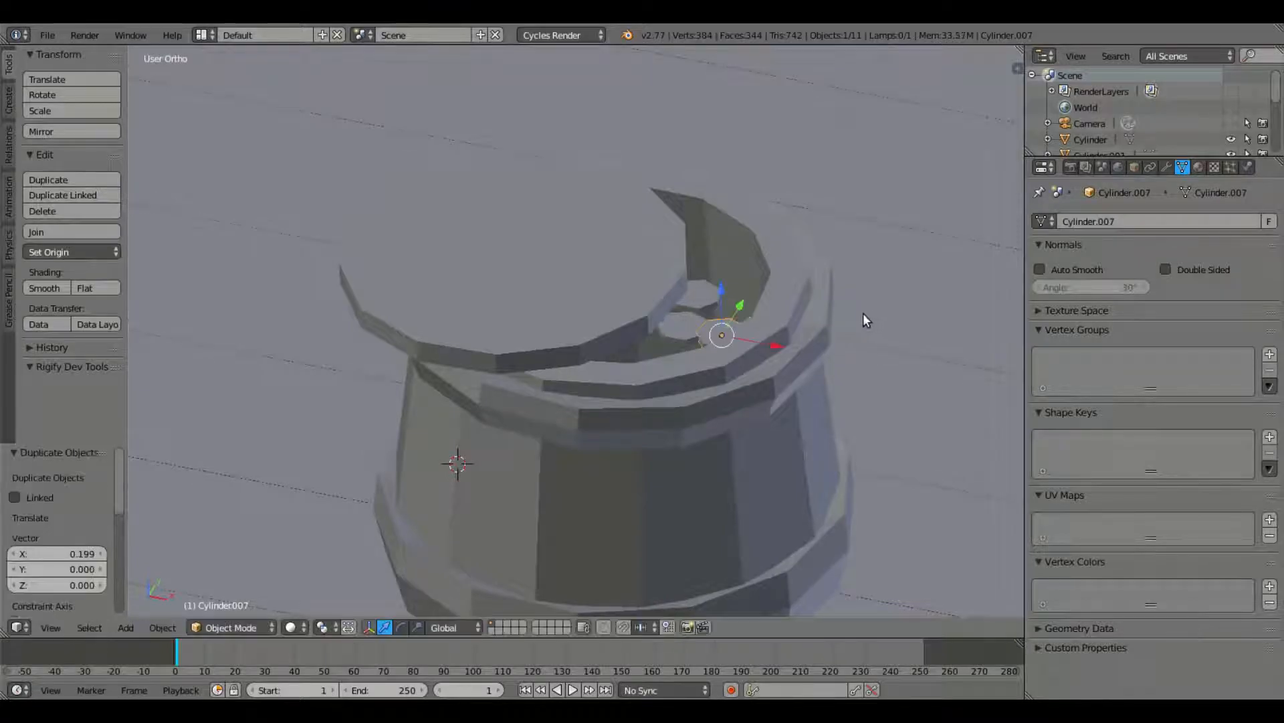
middle_click_drag(865, 313, 803, 341)
left_click_drag(622, 403, 649, 387)
left_click_drag(642, 436, 632, 427)
left_click_drag(610, 376, 587, 399)
Select several coins together, duplicate them within the barrel's opening and rotate the copies freely
right_click(586, 381, "shift")
right_click(570, 392, "shift")
key("shift+d")
left_click(712, 384)
key("r")
key("r")
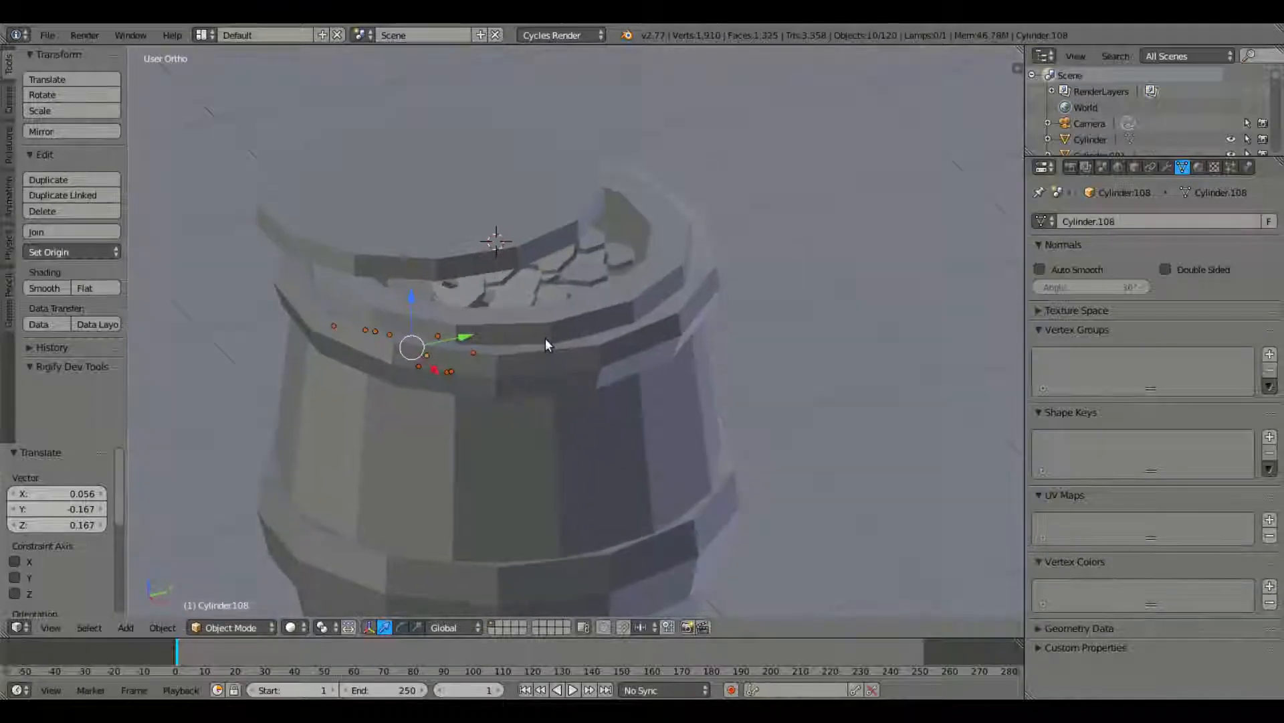
Hide the lid, barrel, bands and ground plane, leaving only the coins displayed
right_click(432, 227)
middle_click_drag(447, 248, 517, 271)
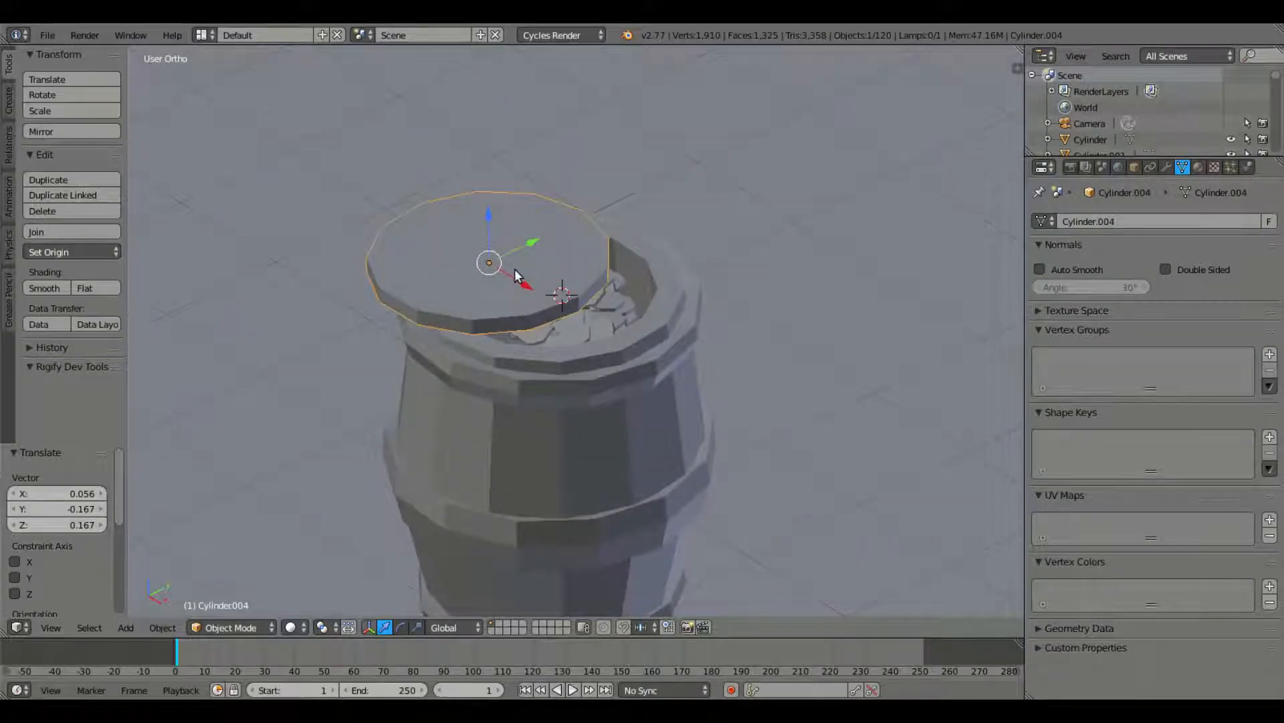
key("h")
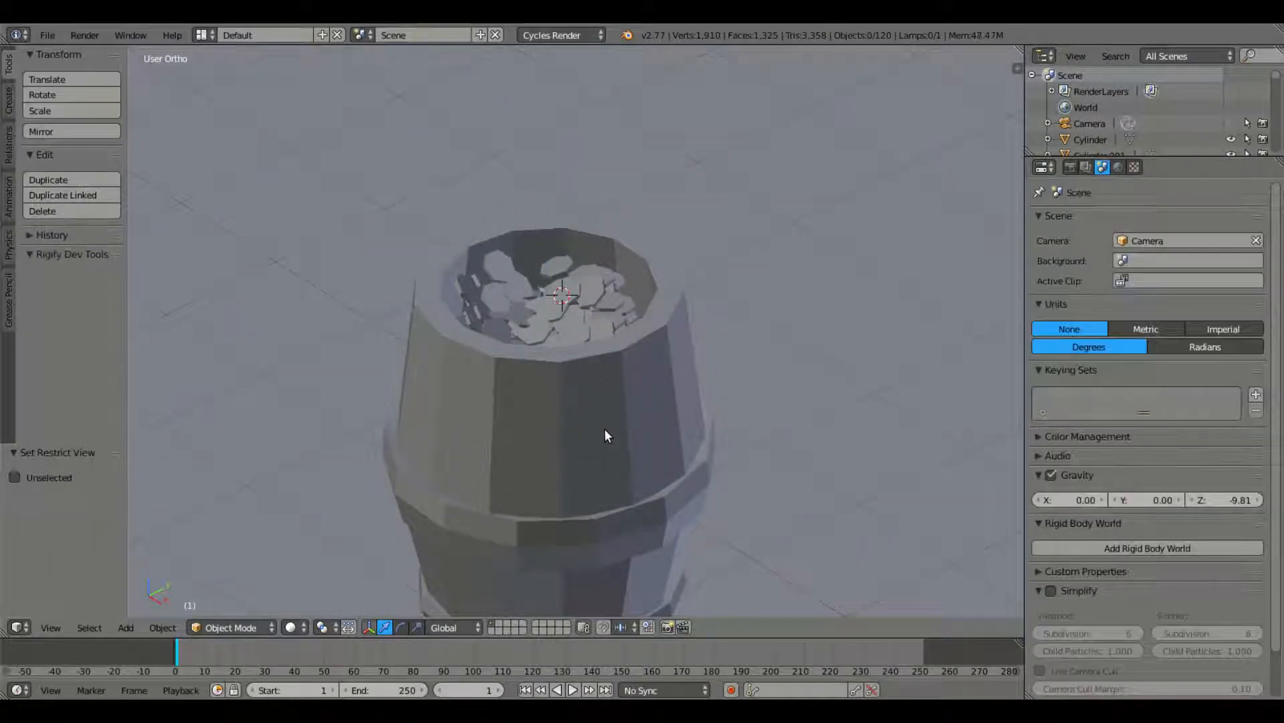
right_click(657, 444)
key("h")
right_click(661, 495)
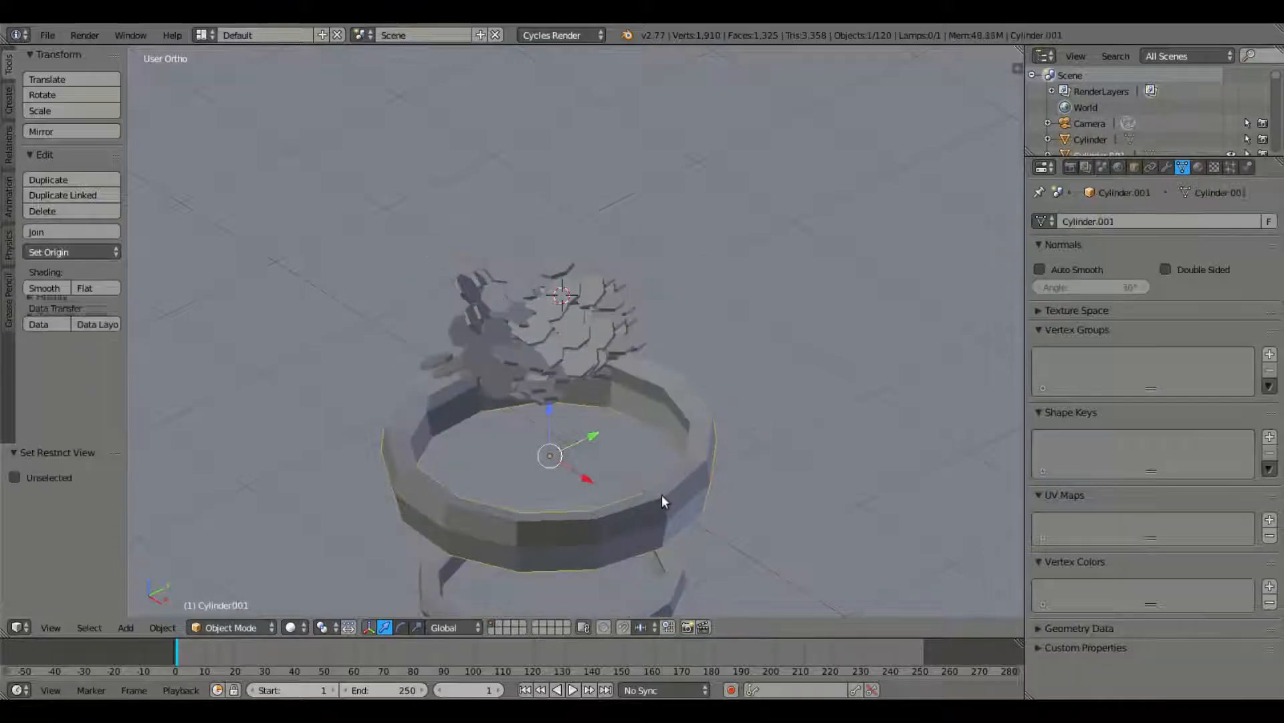
key("h")
right_click(645, 525)
key("h")
Box-select all the coins in the pile
middle_click_drag(591, 303, 621, 240)
right_click(635, 234)
key("b")
left_click_drag(521, 178, 770, 386)
middle_click_drag(677, 224, 576, 314, "shift")
scroll(649, 267, "up", 3)
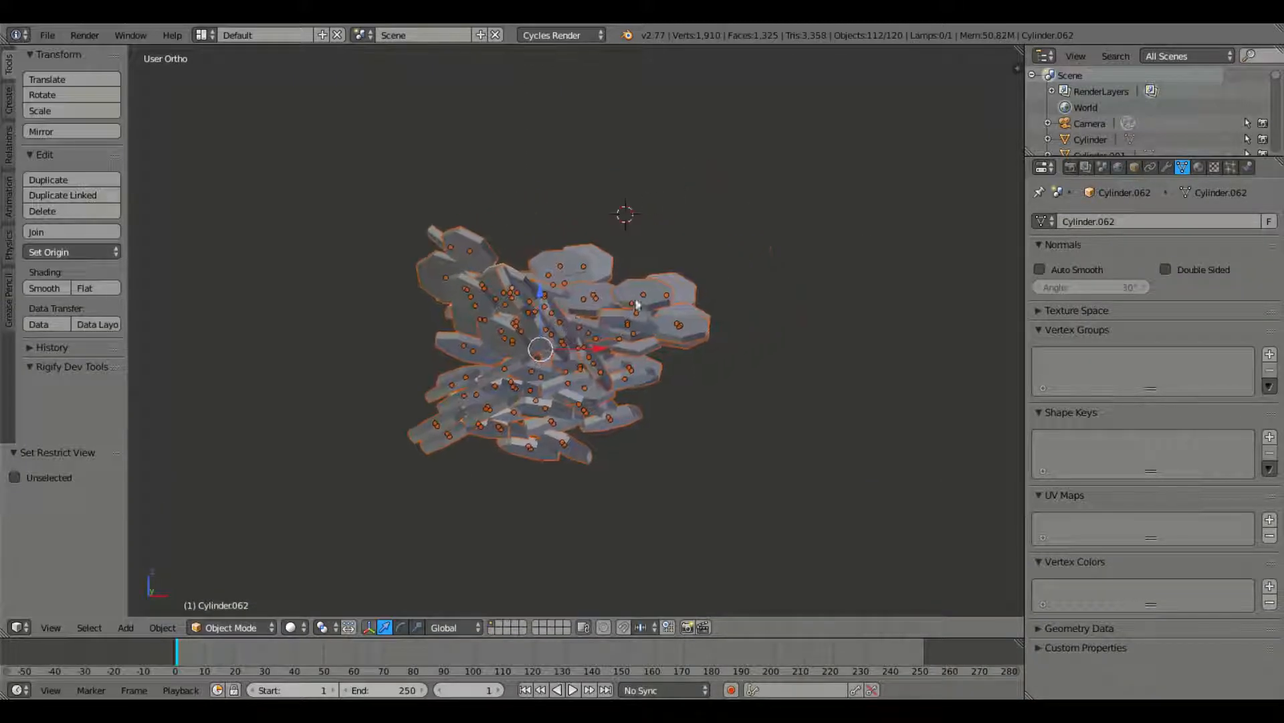
Create a new Diffuse BSDF material with a golden-yellow colour on the active coin
left_click(1199, 168)
left_click(1054, 272)
left_click(1080, 273)
left_click(1097, 273)
left_click(1177, 389)
left_click(1151, 239)
left_click_drag(1151, 239, 1149, 244)
Link the active coin's yellow material to all the selected coins
middle_click_drag(669, 413, 551, 313)
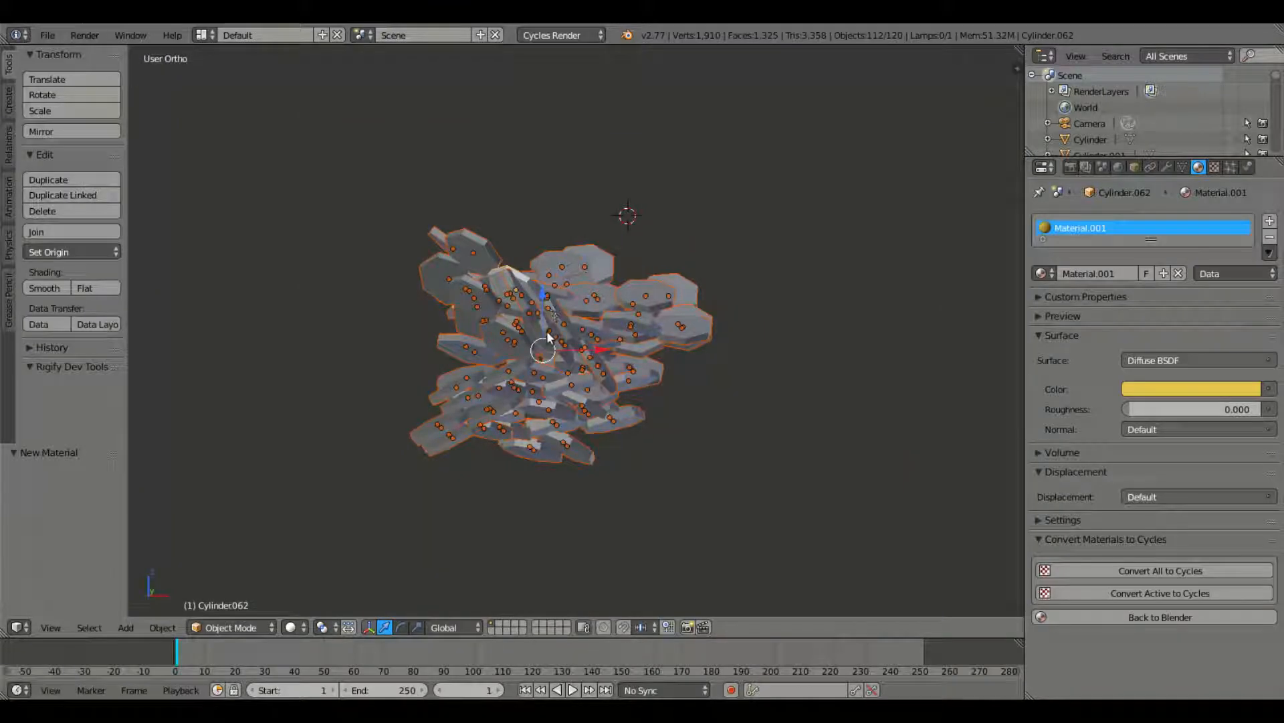
key("ctrl+l")
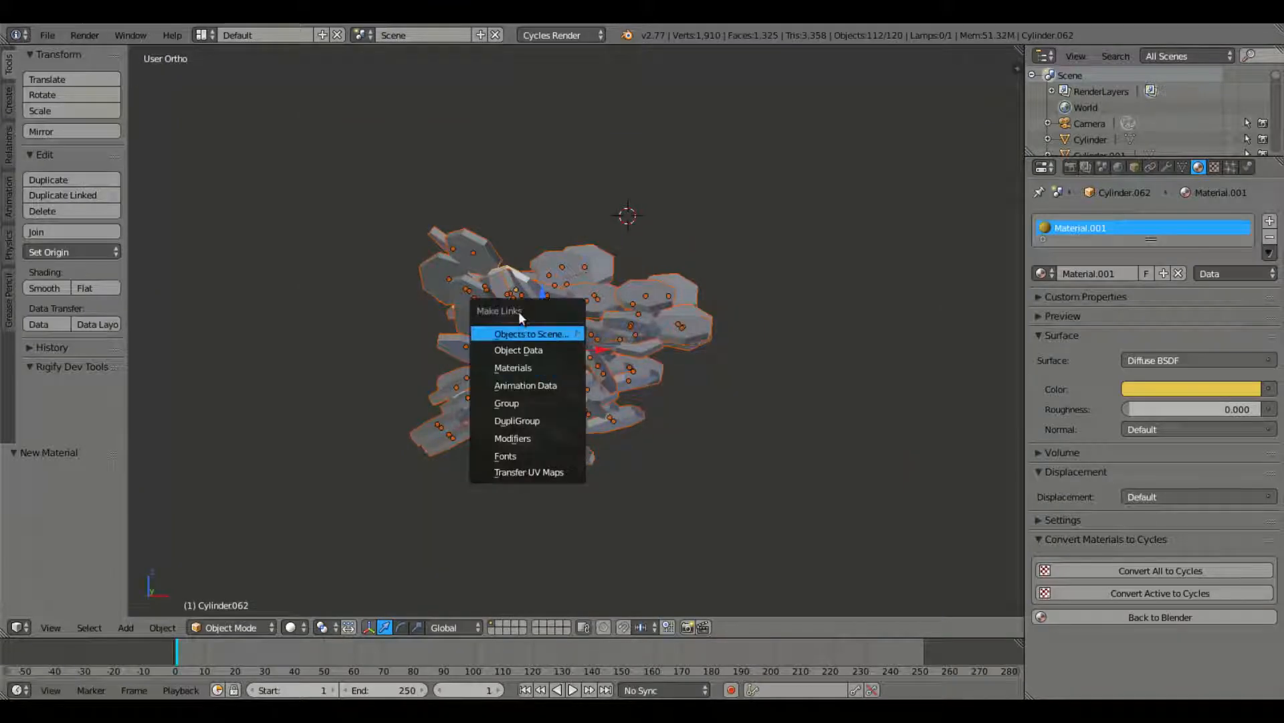
left_click(526, 366)
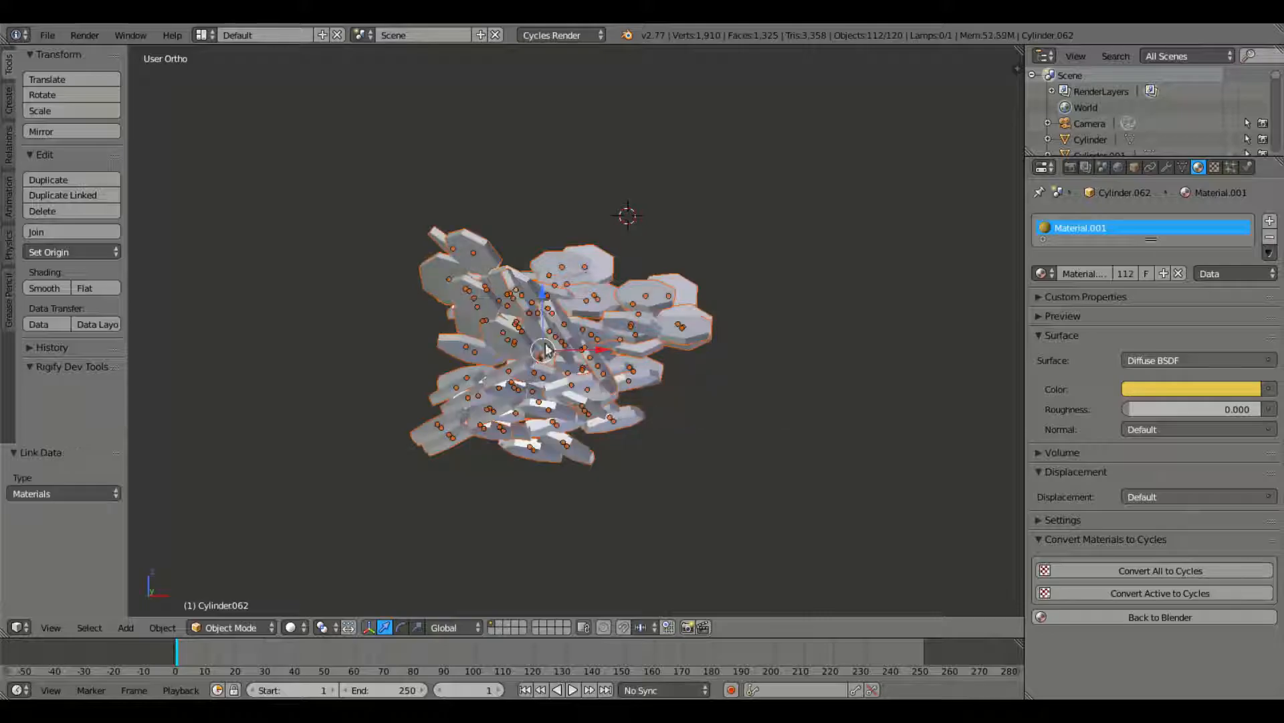
Preview the gold coins in Rendered viewport shading and unhide all the hidden objects
left_click(290, 627)
left_click(338, 535)
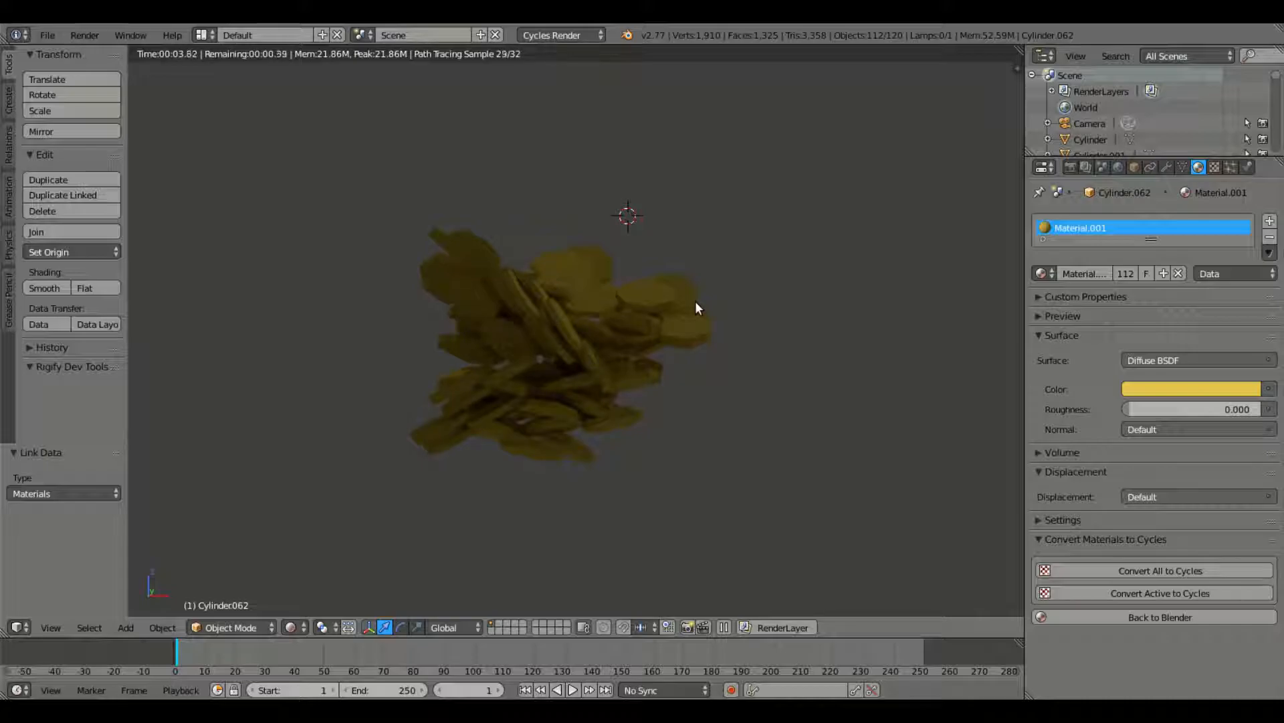
key("alt+h")
middle_click_drag(696, 306, 734, 459)
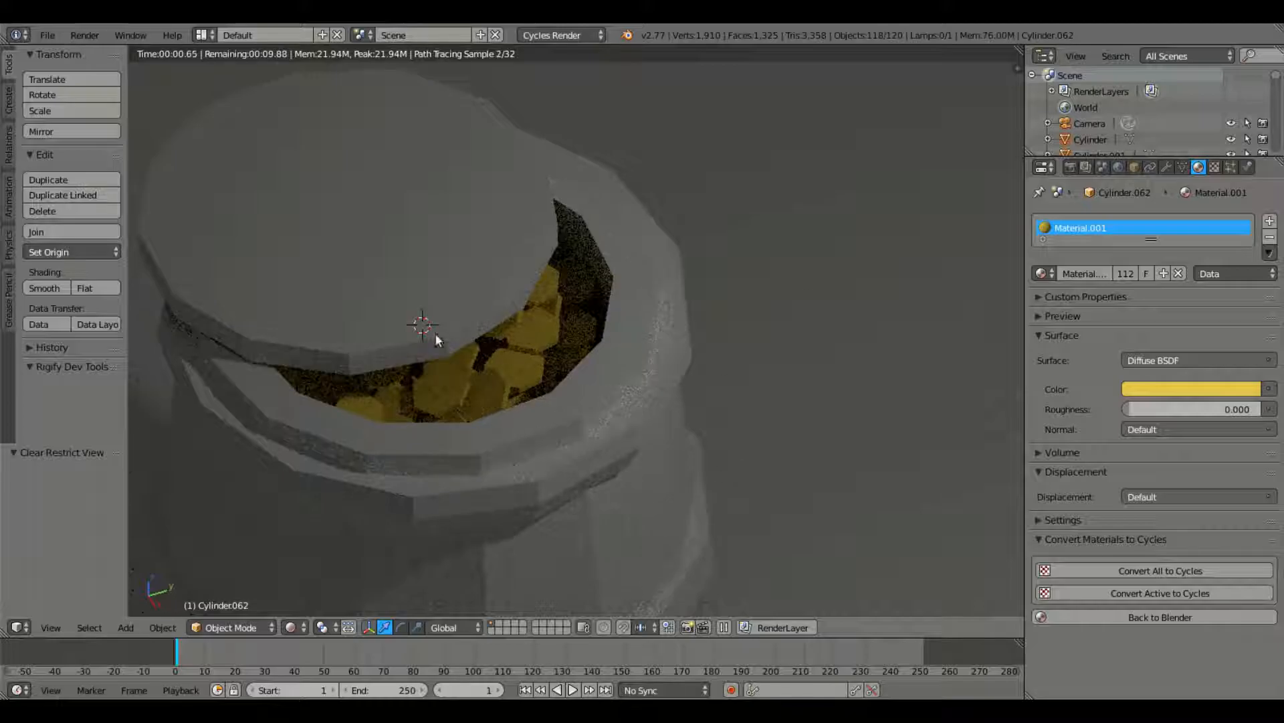
Select the lid in solid viewport shading and switch the viewport to Material shading
left_click(291, 626)
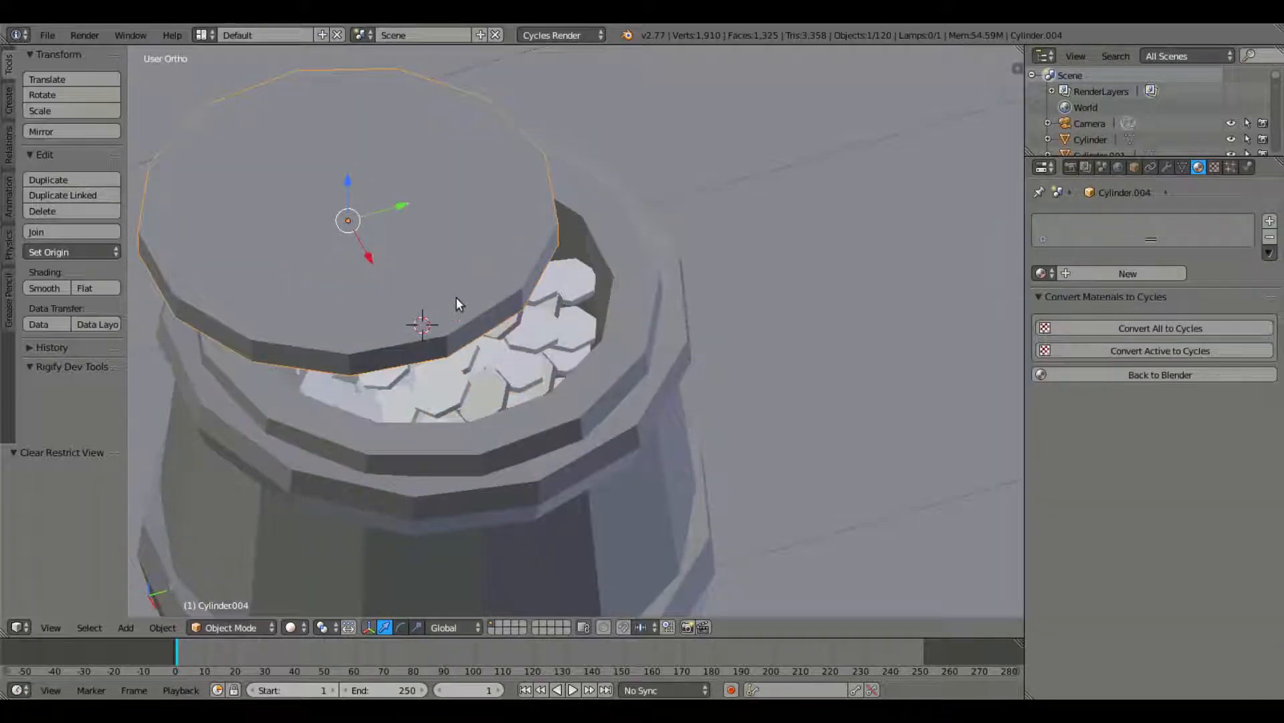
mouse_move(456, 297)
middle_mouse_down()
mouse_move(514, 314)
mouse_move(468, 334)
middle_mouse_up()
left_click(291, 626)
left_click(332, 529)
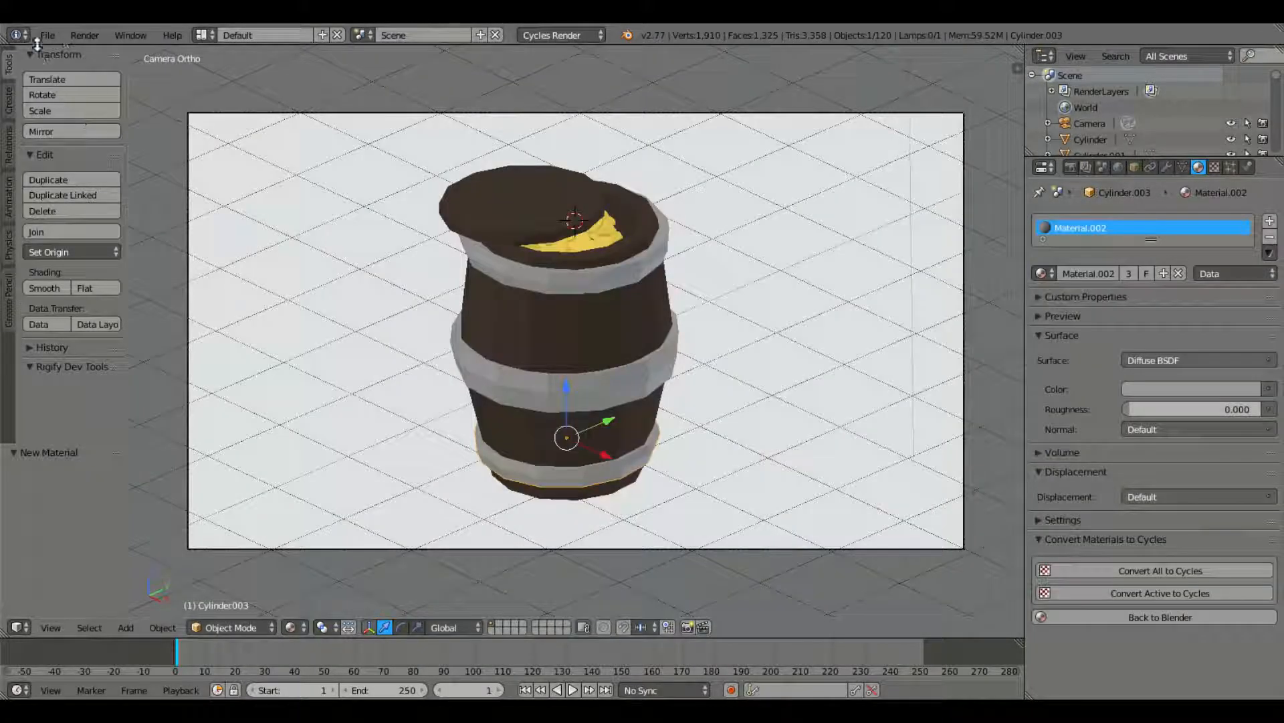
Render an image of the barrel with its coins from the camera
left_click(84, 35)
left_click(87, 52)
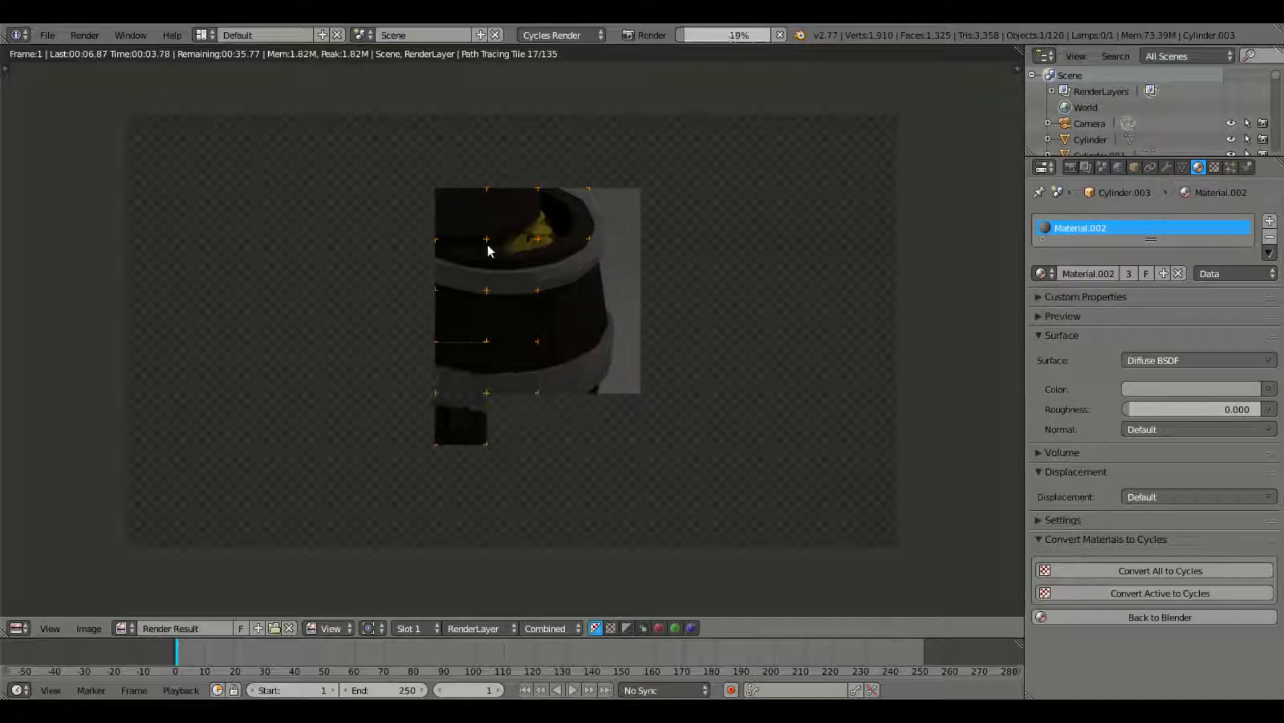
Close the render result, leave the camera view and add a point lamp to the scene
key("Escape")
key("Escape")
key("KP_0")
key("KP_1")
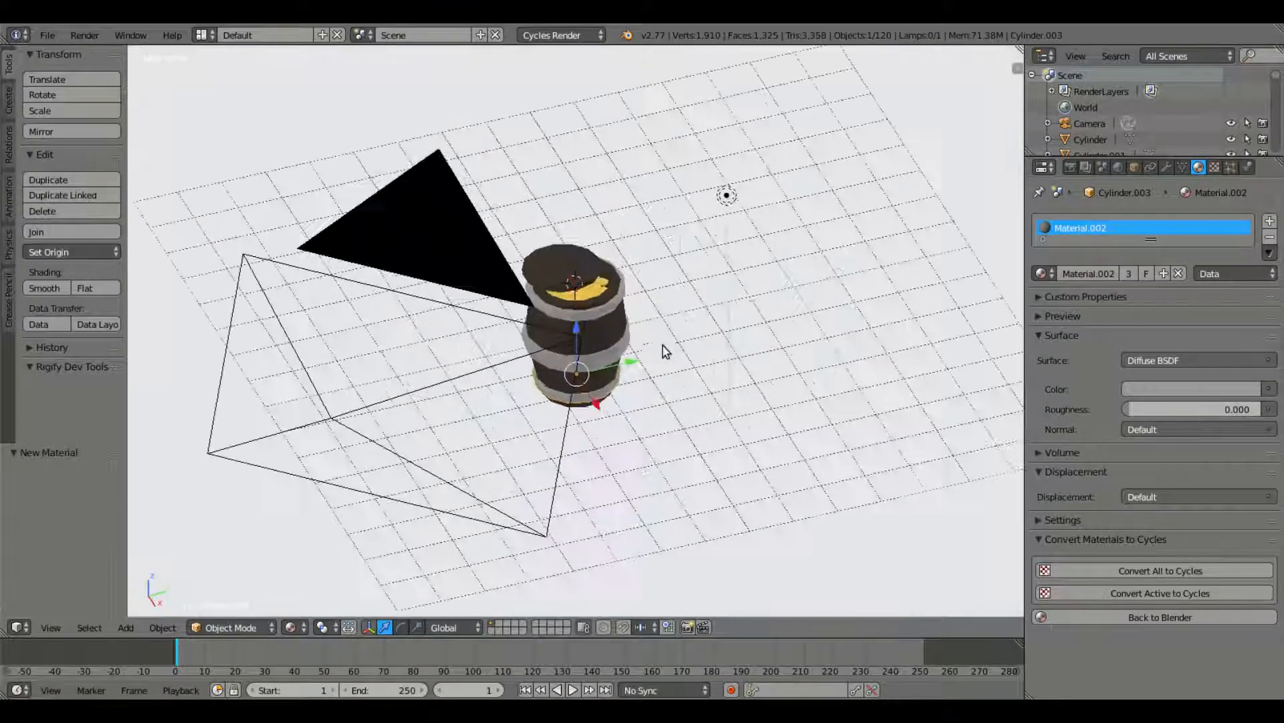
key("shift+a")
mouse_move(617, 321)
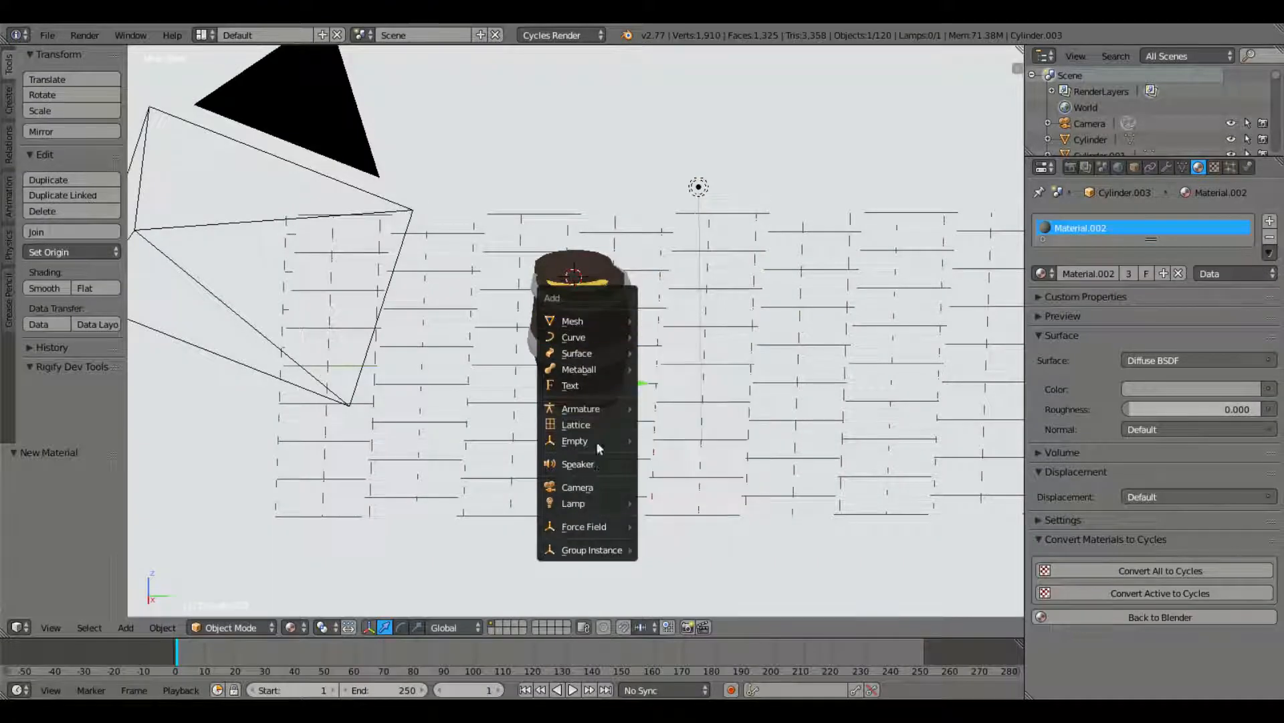
mouse_move(596, 503)
left_click(657, 505)
Move the new point lamp from the lid area to just over the gold coins at the barrel's opening
middle_click_drag(592, 218, 711, 251)
scroll(583, 195, "up", 4)
left_click_drag(577, 181, 576, 205)
left_click_drag(636, 258, 654, 261)
middle_click_drag(650, 261, 522, 281)
left_click_drag(516, 277, 523, 281)
key("shift+s")
key("shift+a")
mouse_move(415, 247)
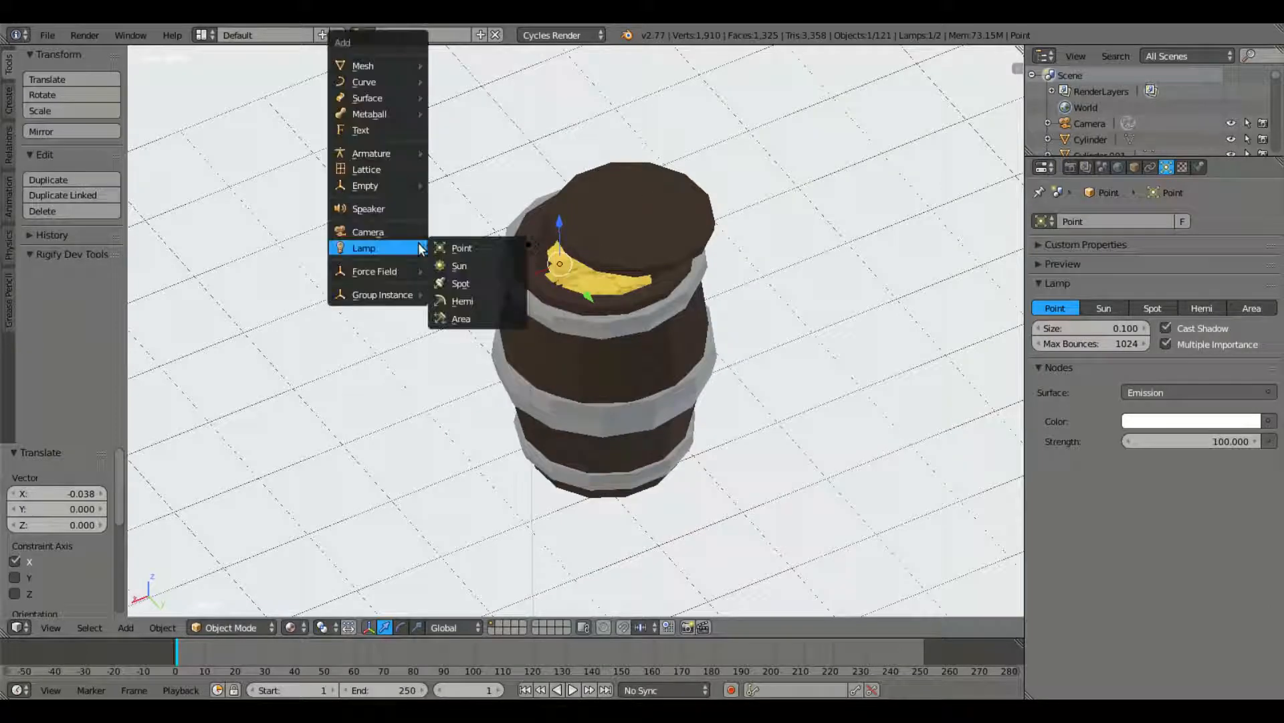
Fine-tune the point lamp's position beside the lid along X and lower it 0.428 along Z onto the coins
middle_click_drag(548, 271, 521, 261)
scroll(643, 260, "up", 3)
left_click_drag(610, 223, 620, 223)
middle_click_drag(589, 240, 606, 203)
left_click_drag(606, 213, 609, 253)
Give the point lamp a golden yellow colour and preview the barrel through the camera in Rendered viewport shading
left_click(1166, 418)
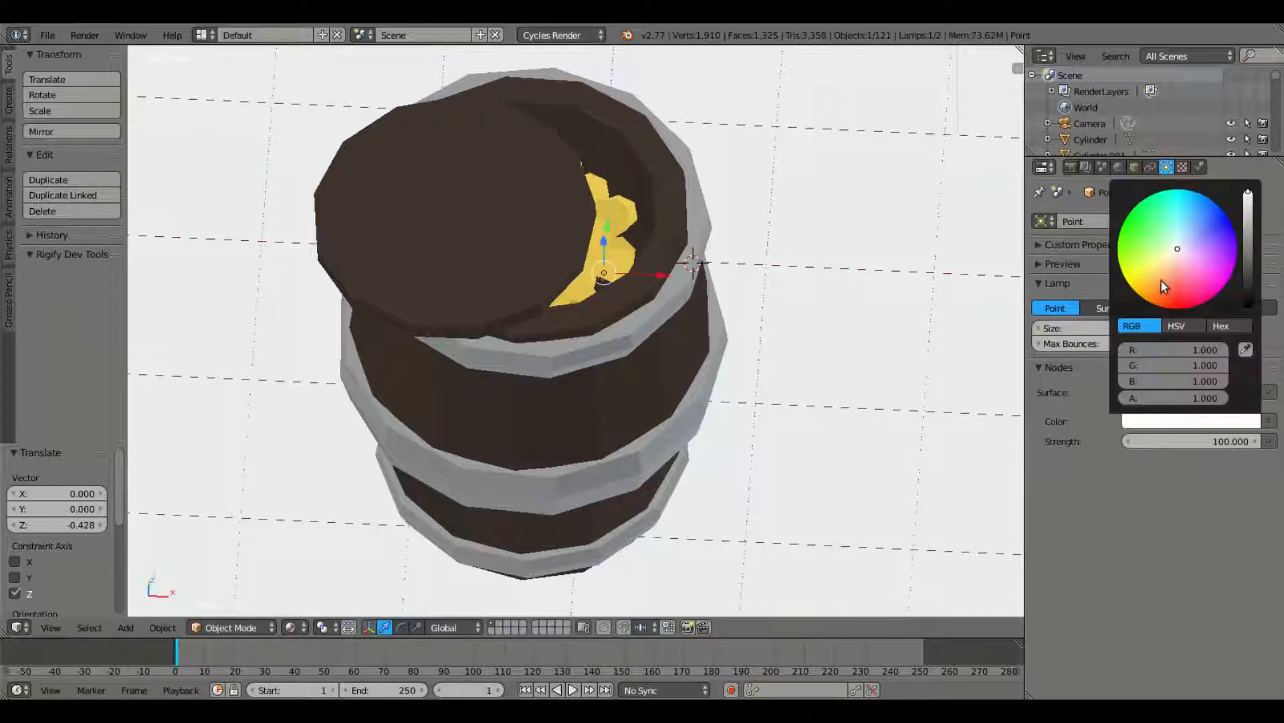
left_click(1142, 277)
left_click(294, 627)
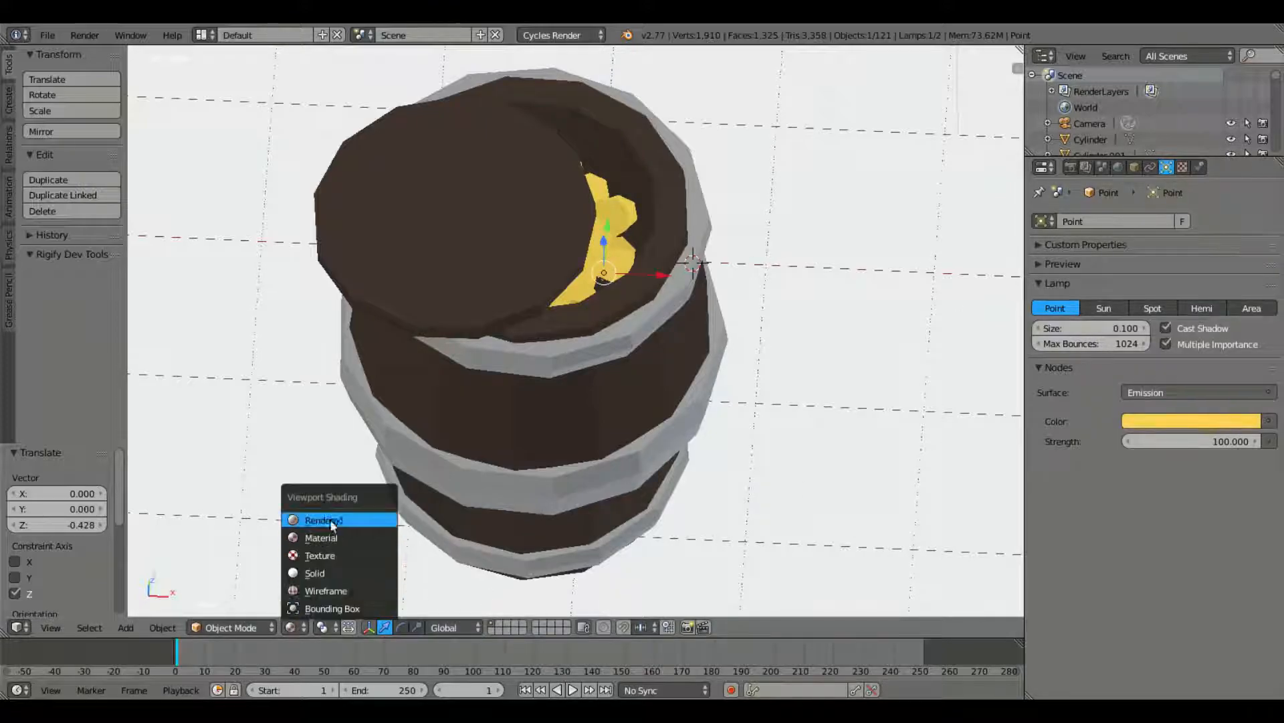
left_click(342, 517)
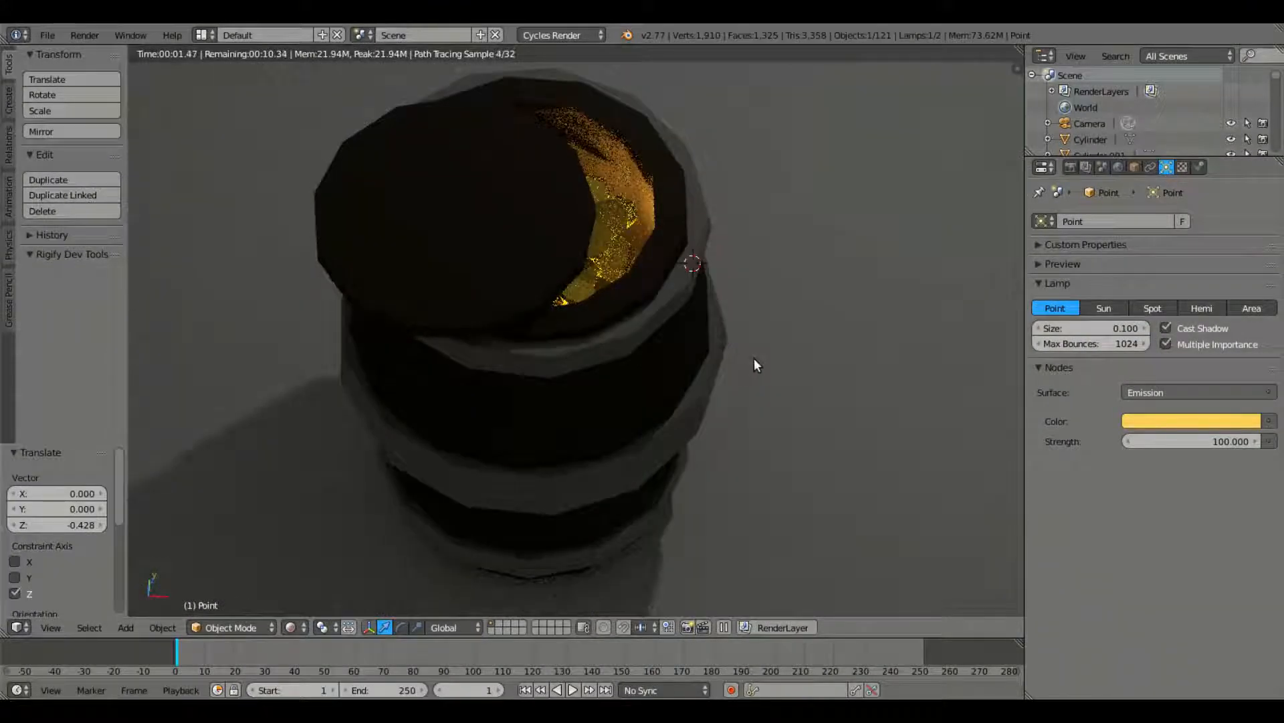
key("KP_0")
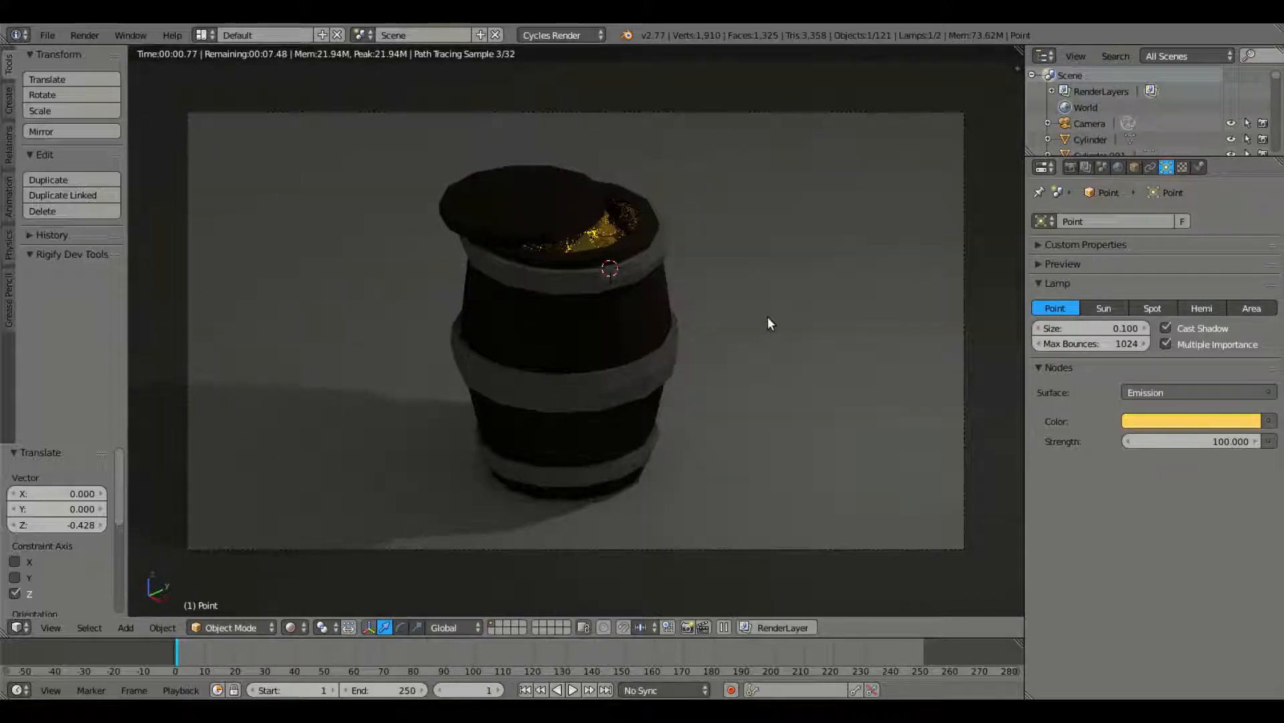
Set the yellow point lamp's emission strength to 200
left_click(1167, 443)
type("200")
key("Return")
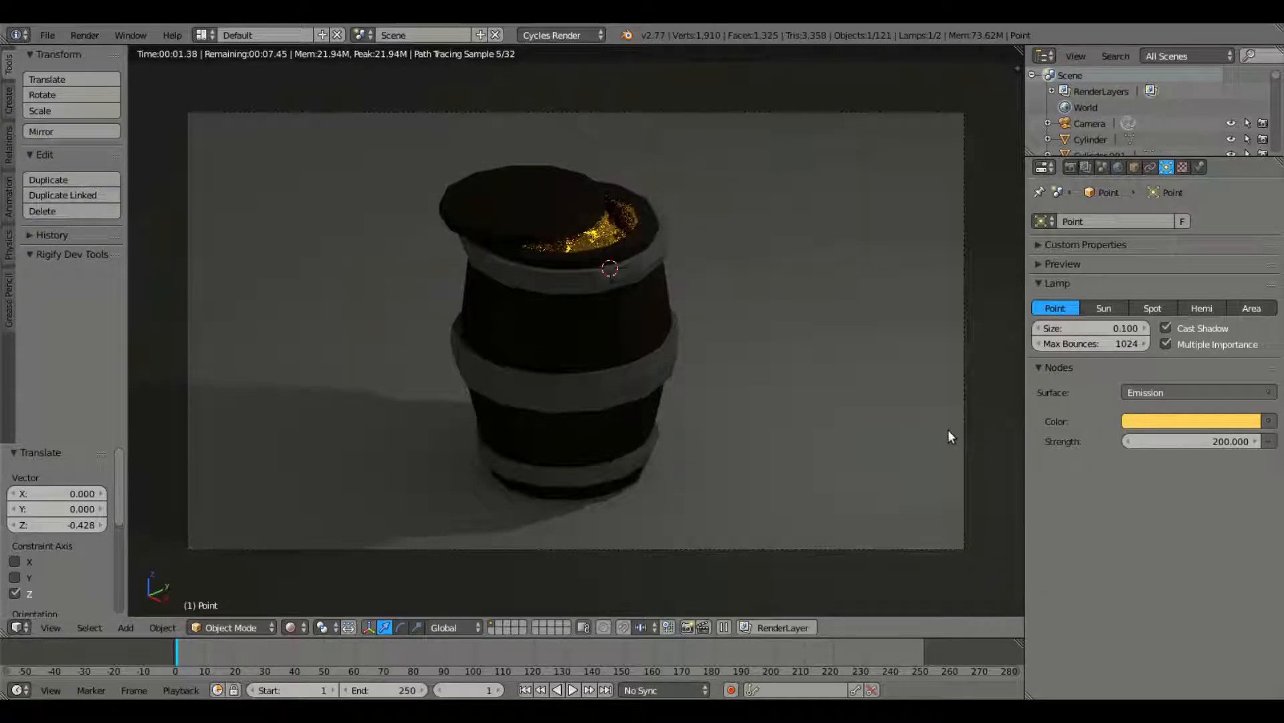
Switch the viewport to Solid shading and select the original scene lamp above the barrel
left_click(288, 630)
left_click(300, 589)
scroll(427, 424, "down", 2)
scroll(568, 286, "down", 1)
right_click(768, 103)
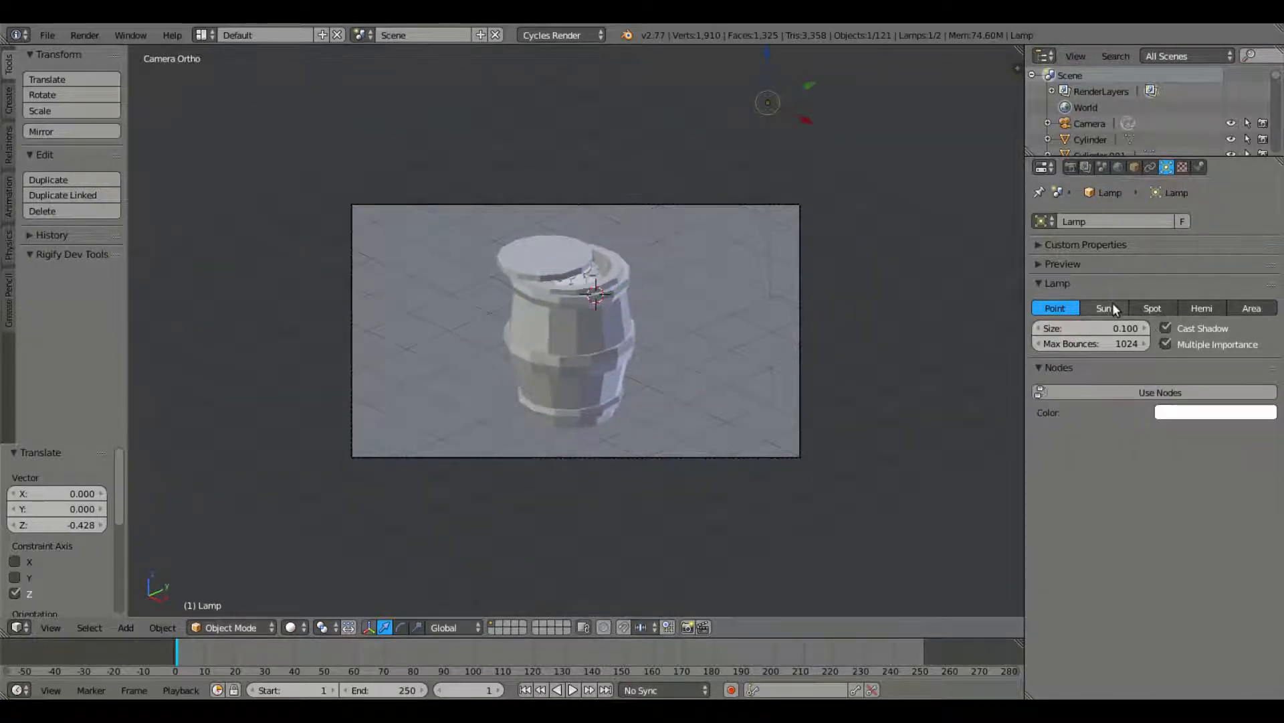
Try the Sun type on the scene lamp in a rendered preview and return it to Point in Solid shading
left_click(1113, 305)
left_click(290, 627)
left_click(321, 520)
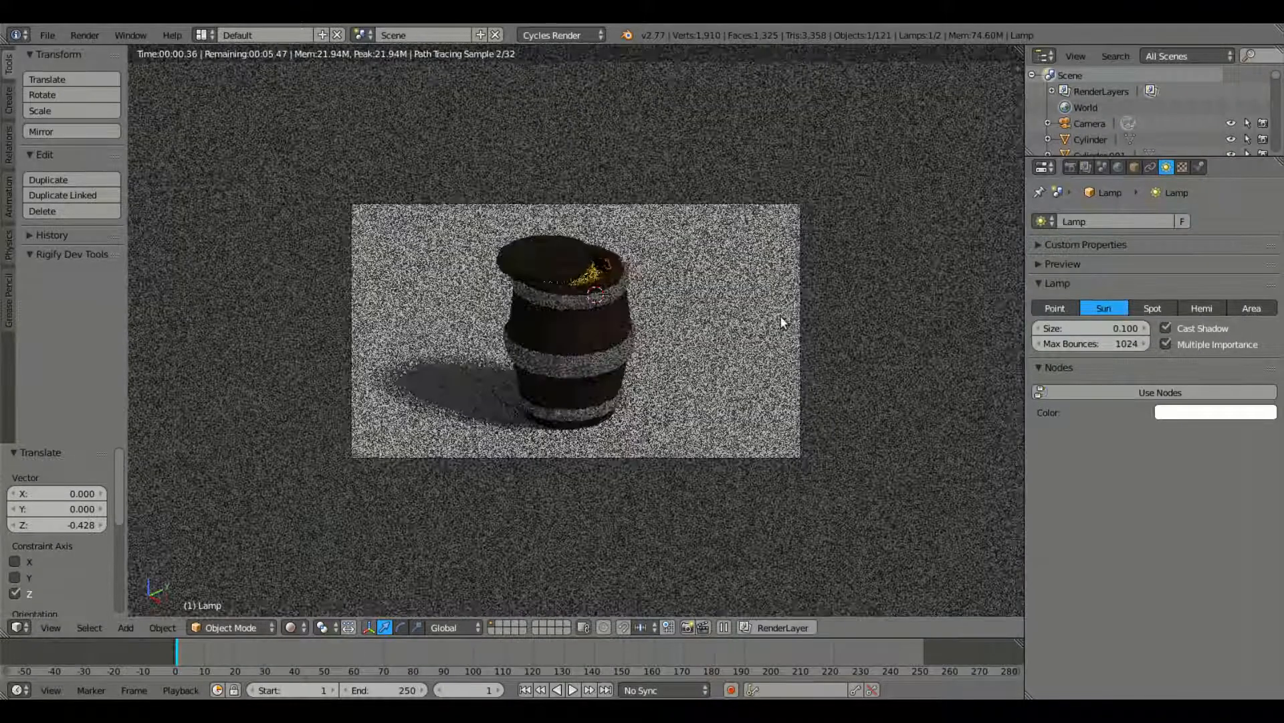
left_click(1060, 304)
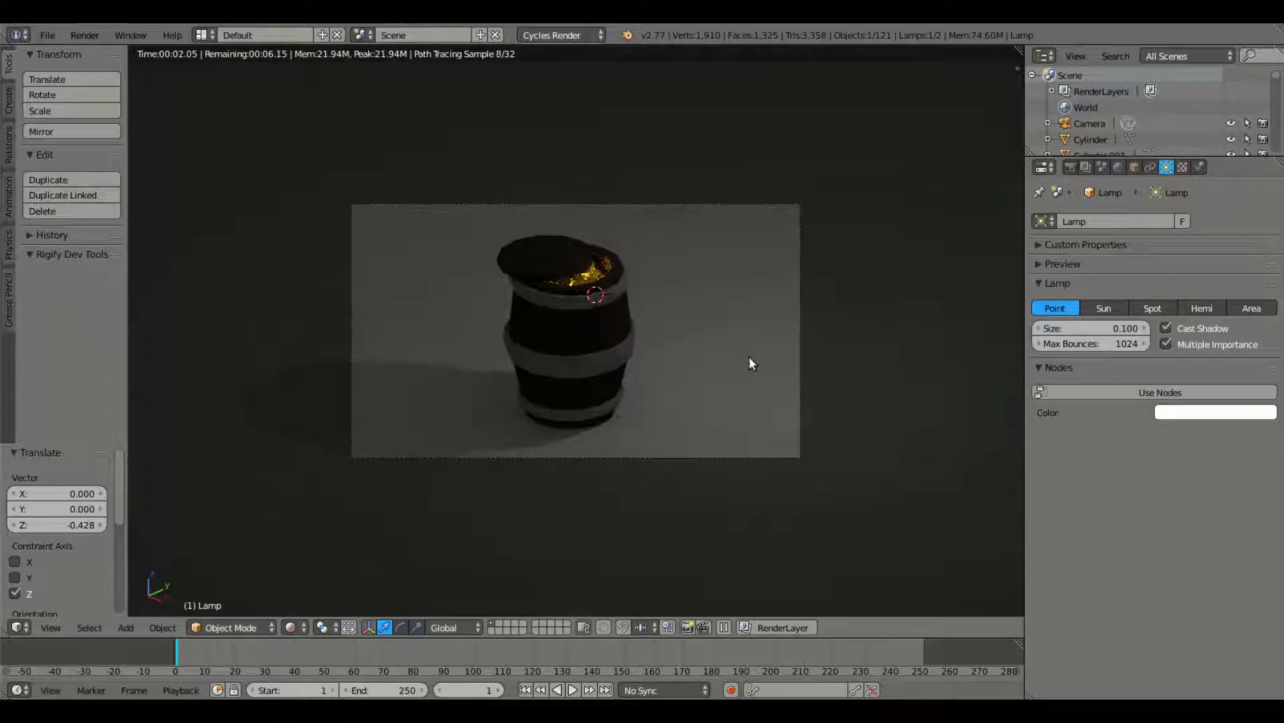
left_click(290, 627)
left_click(313, 568)
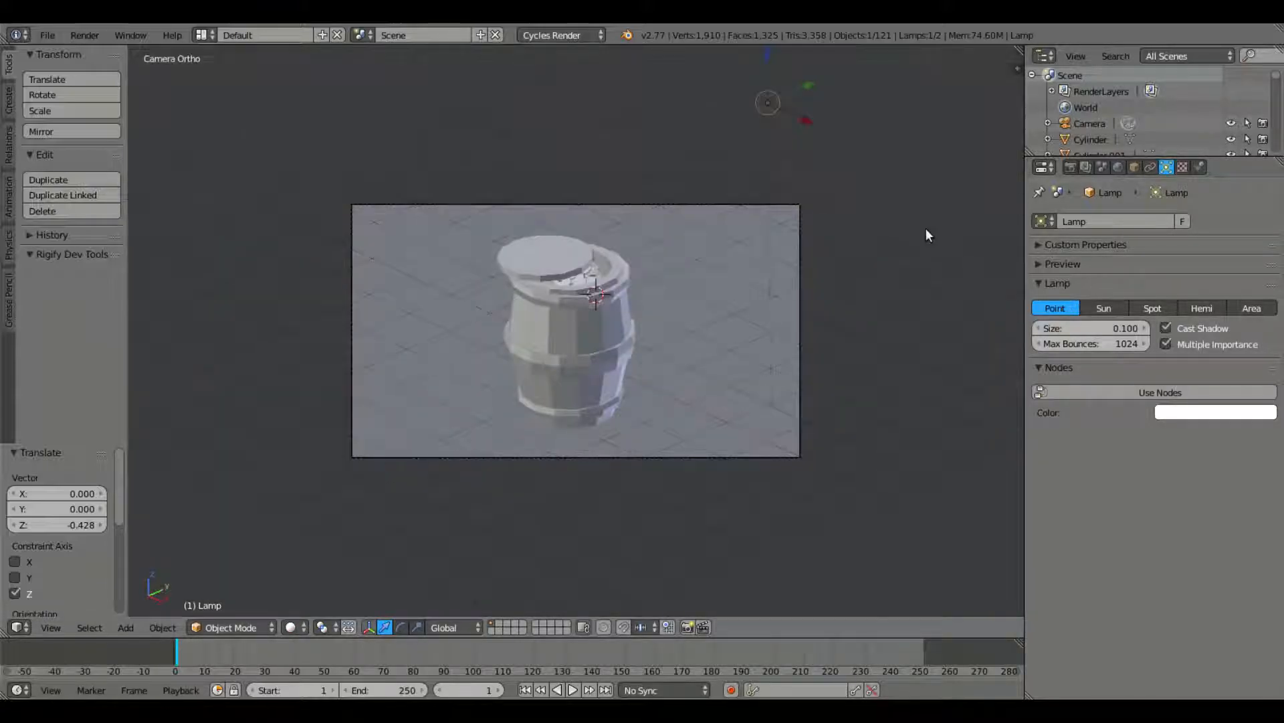
Change the scene lamp to a Spot with a blend of 1.000 while previewing in Rendered shading
left_click(290, 627)
left_click(337, 520)
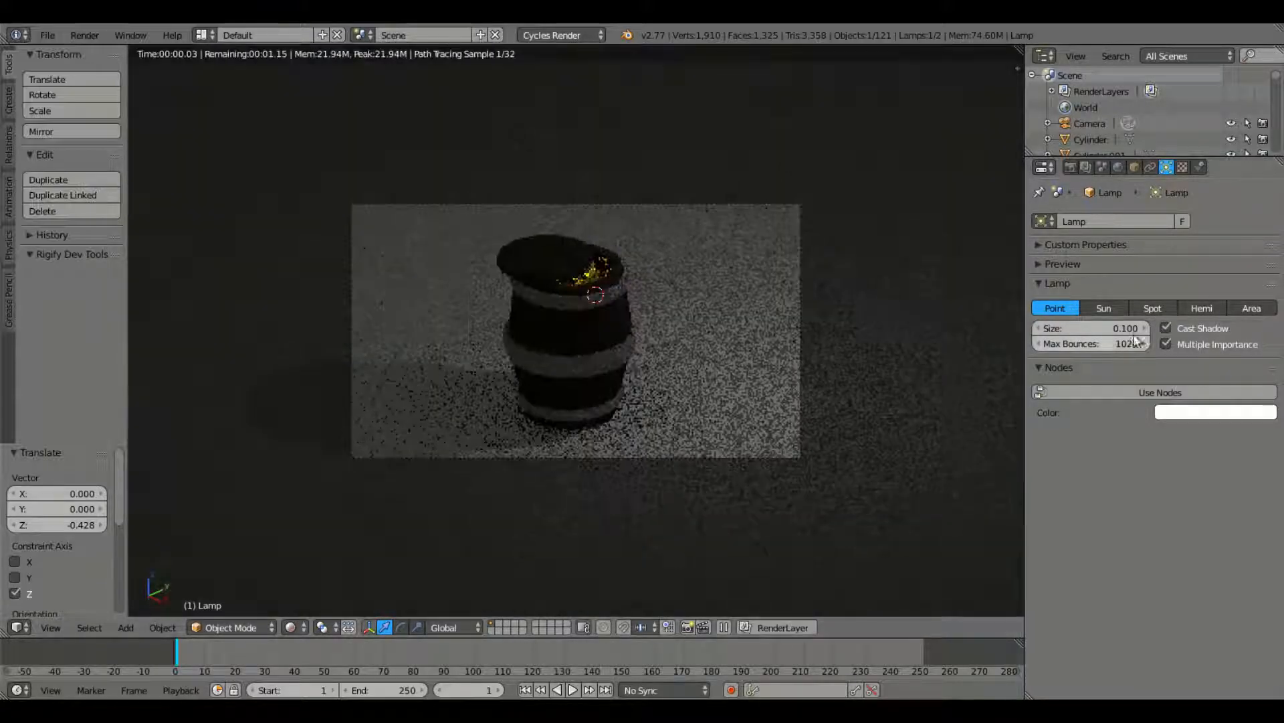
left_click(1163, 308)
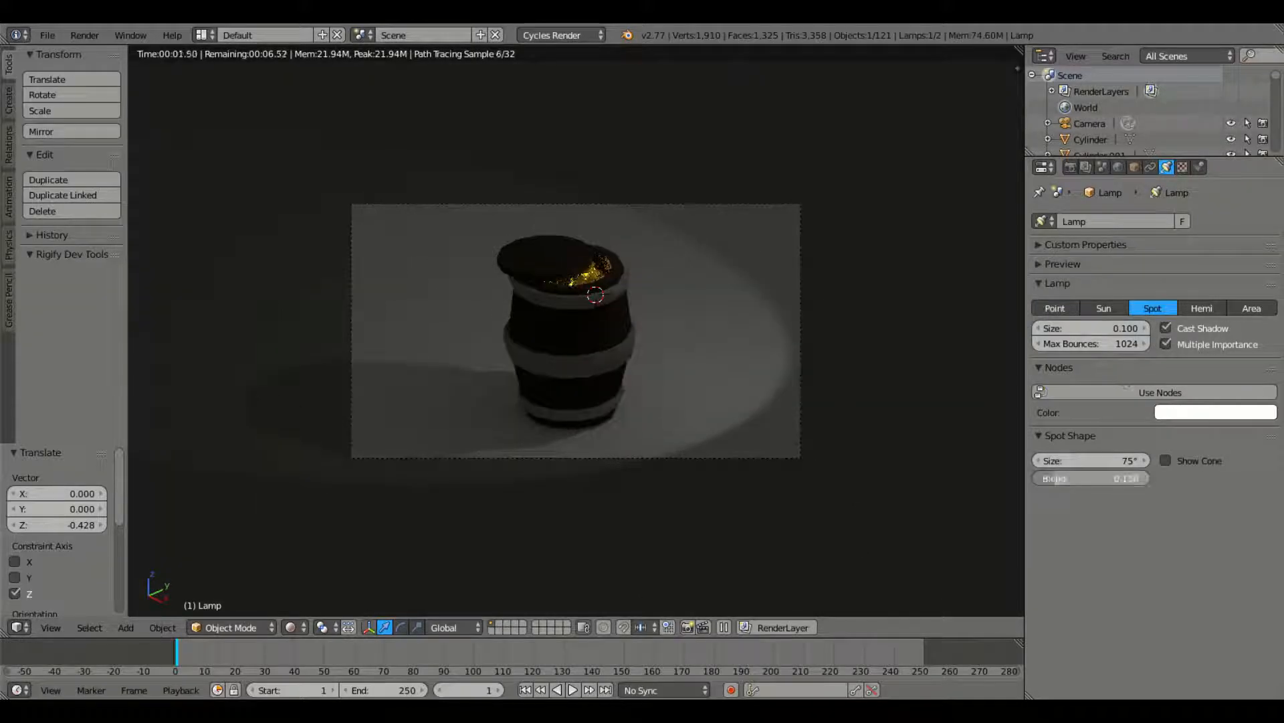
left_click_drag(1091, 477, 1146, 474)
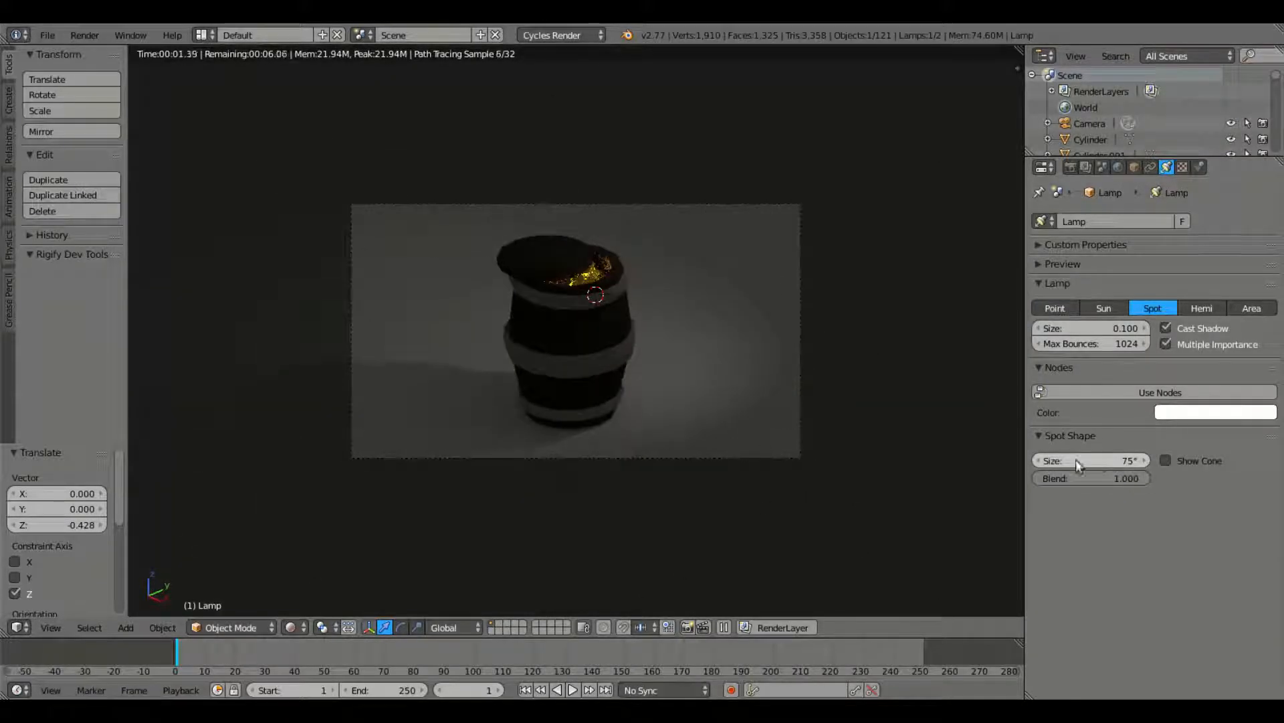
scroll(770, 408, "up", 1)
Give the ground plane a new material with a dark grey diffuse colour of RGB 0.064
right_click(880, 379)
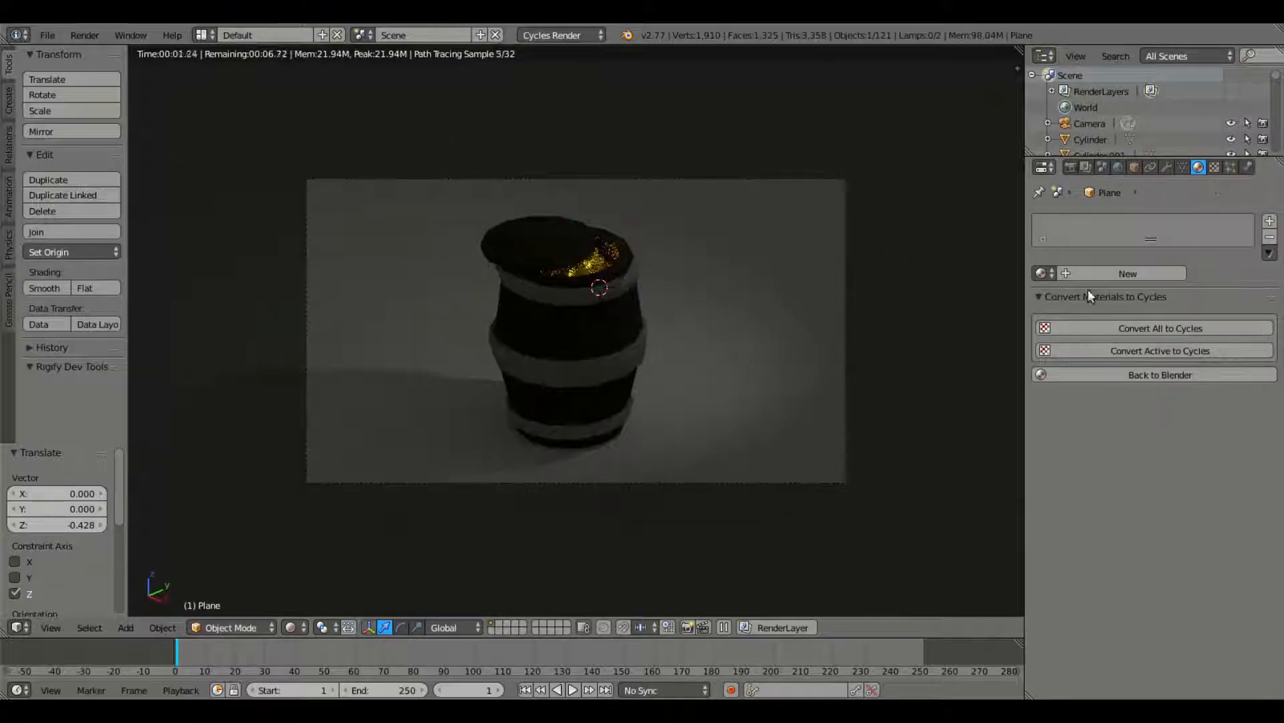
left_click(1097, 274)
left_click(1204, 388)
left_click(1247, 243)
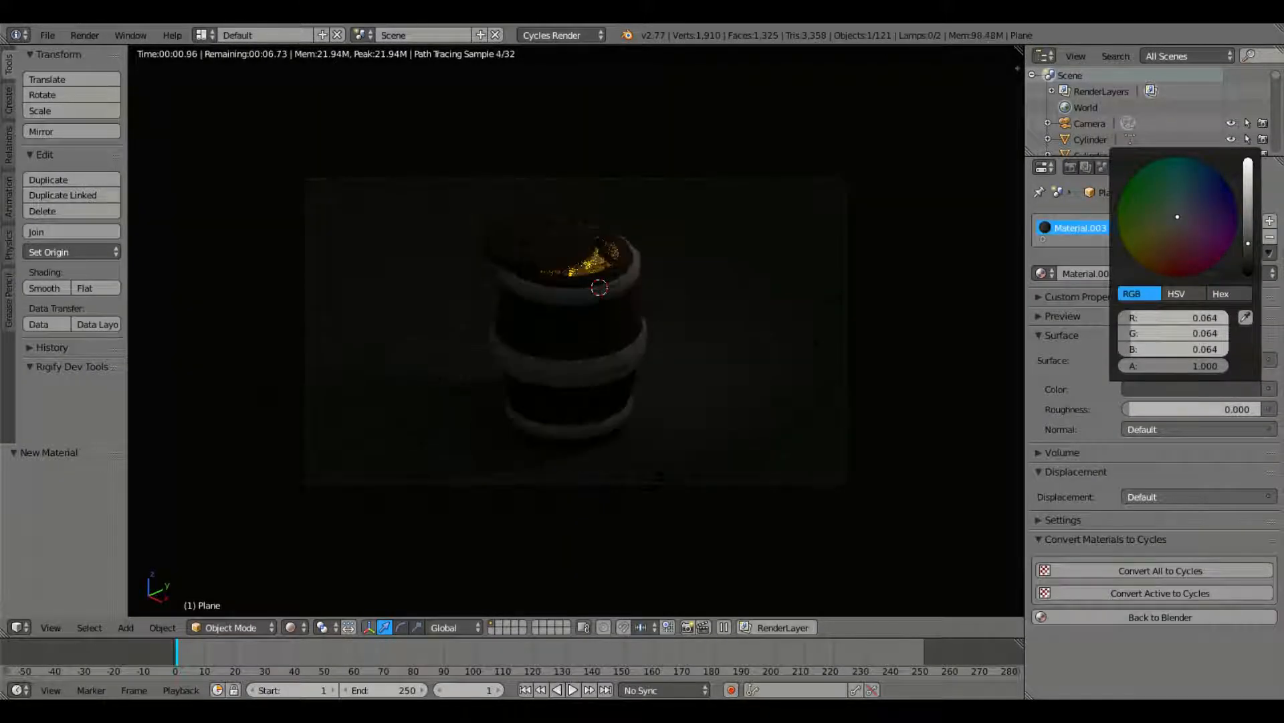
Select the spot lamp, try a pale yellow light colour in the rendered preview and settle on blue
left_click(290, 627)
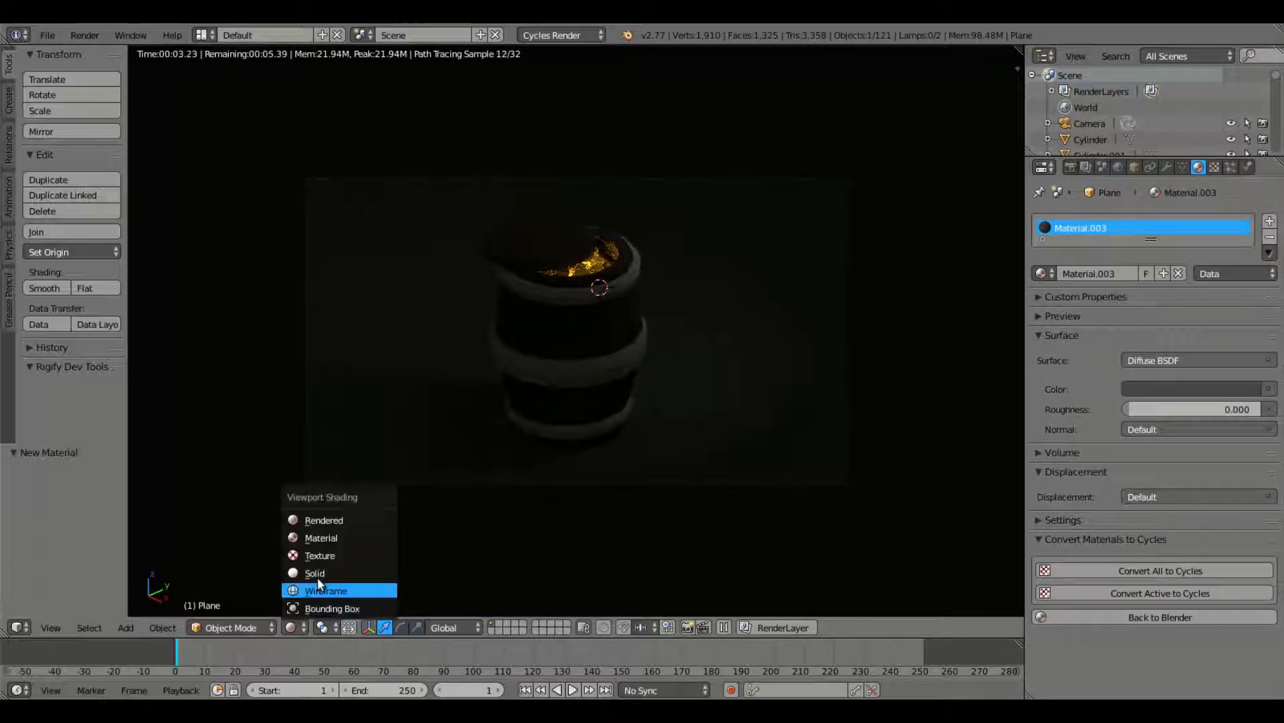
left_click(317, 577)
right_click(804, 57)
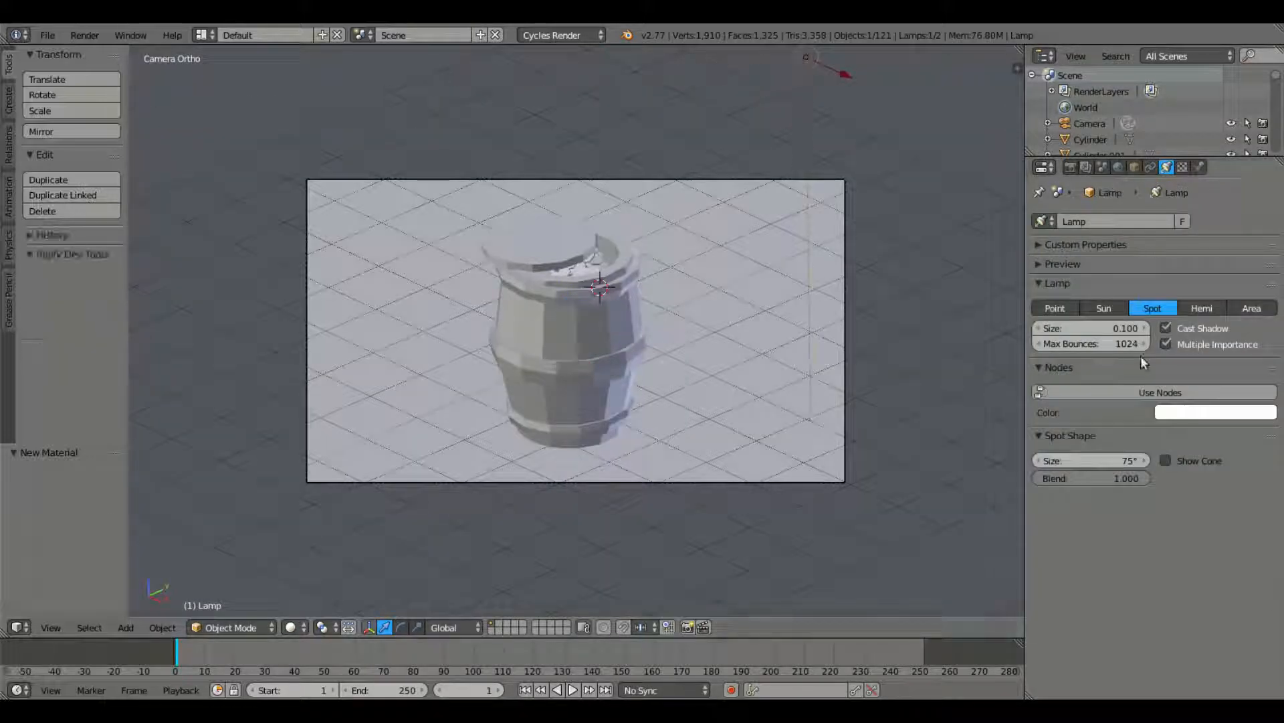
left_click(301, 627)
left_click(344, 517)
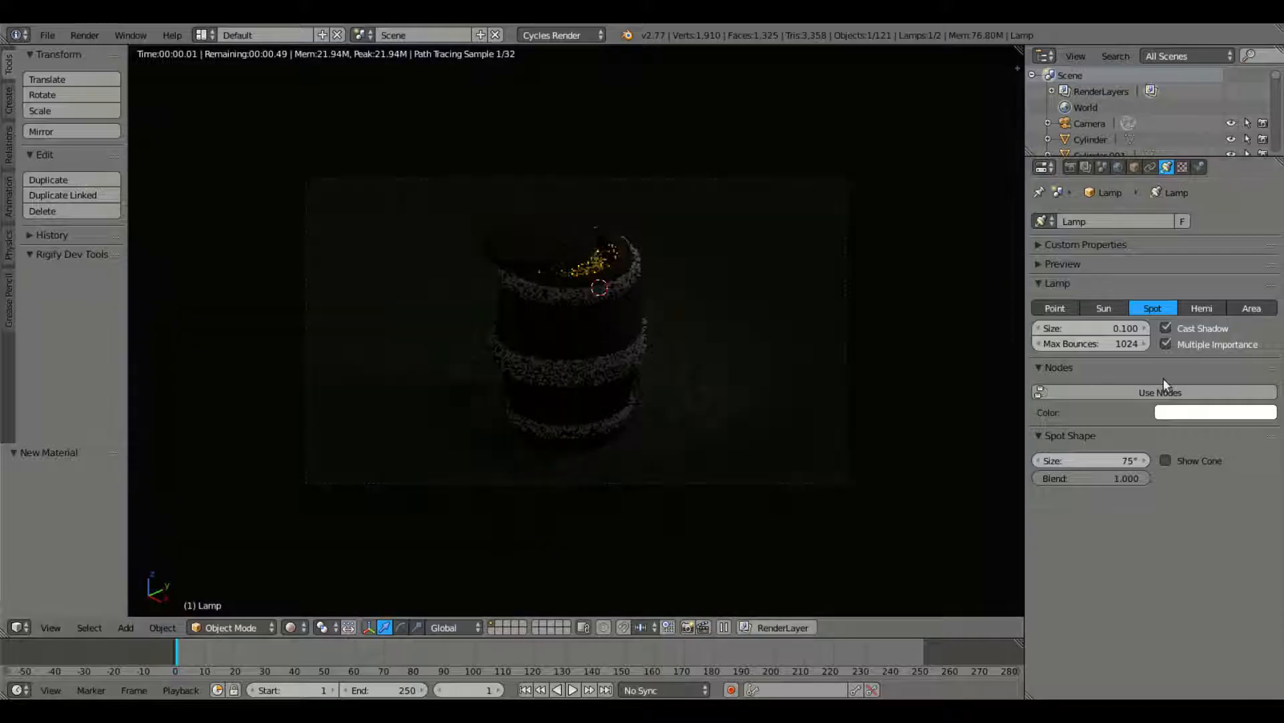
left_click(1197, 412)
left_click_drag(1213, 251, 1188, 265)
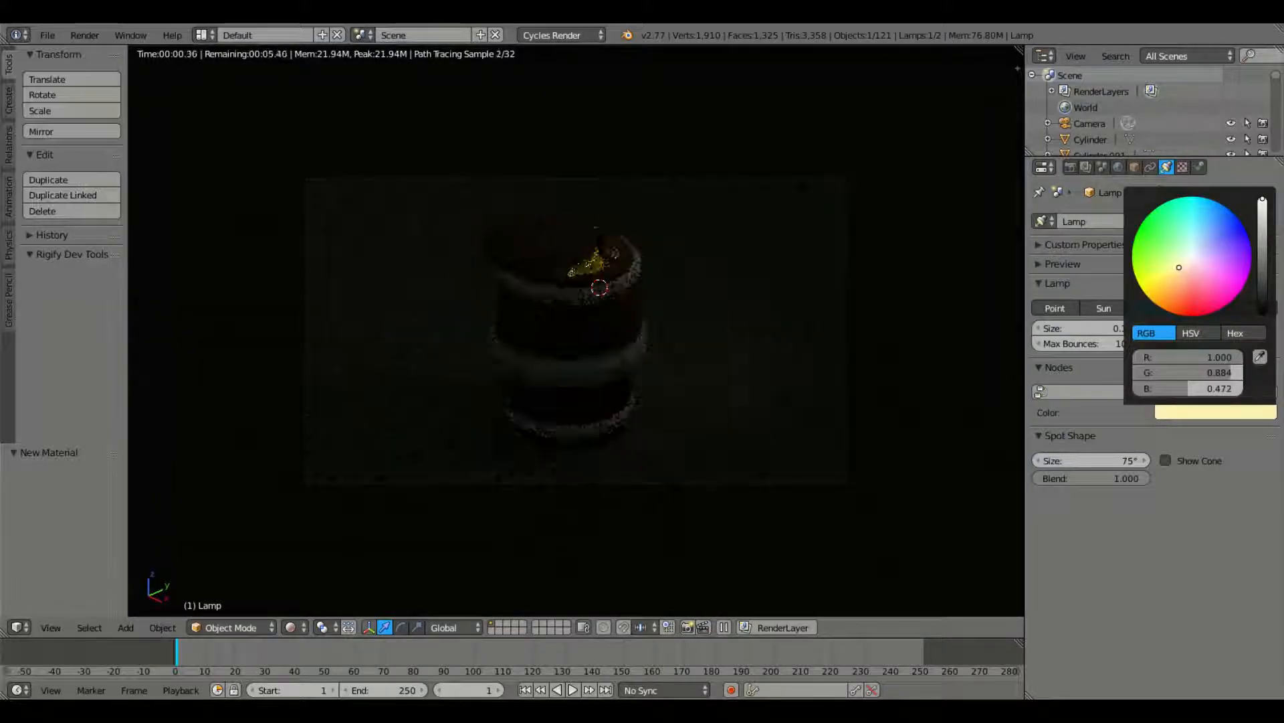
left_click(1159, 411)
left_click_drag(1192, 258, 1211, 219)
Tint the ground plane's dark diffuse colour slightly blue
right_click(428, 510)
left_click(1190, 389)
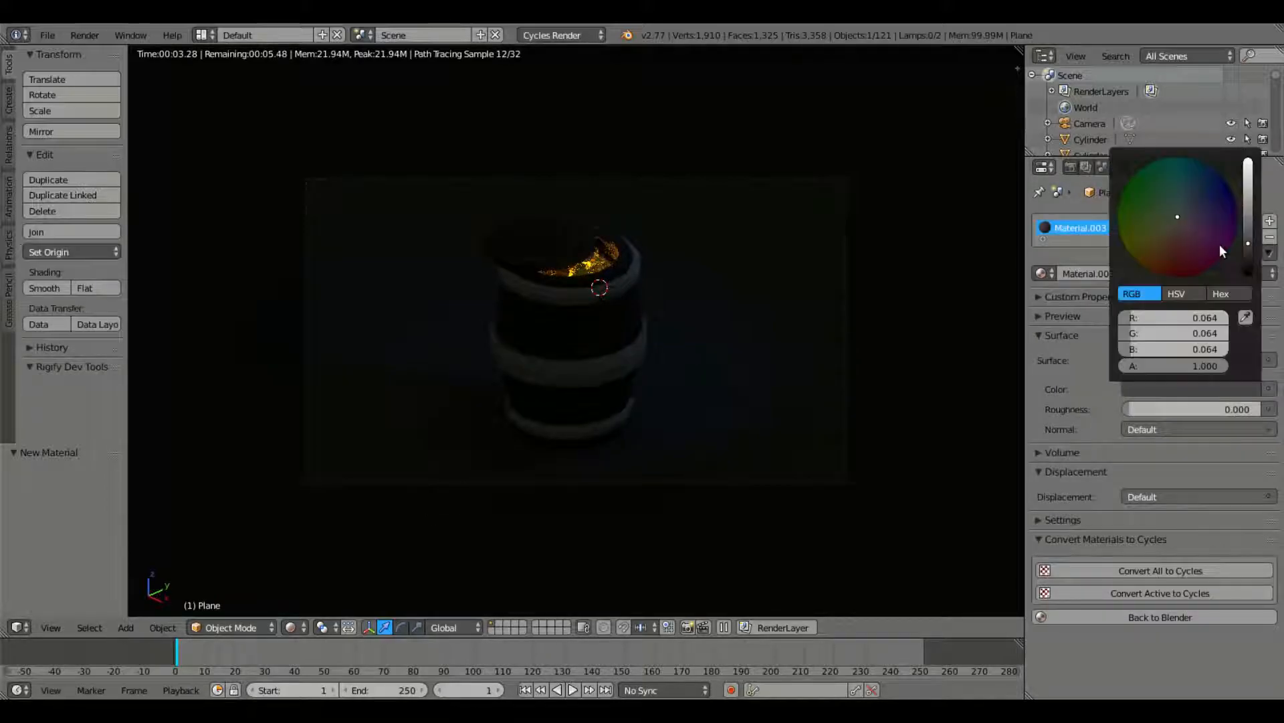
left_click(1185, 199)
left_click(1189, 208)
left_click_drag(1190, 208, 1186, 204)
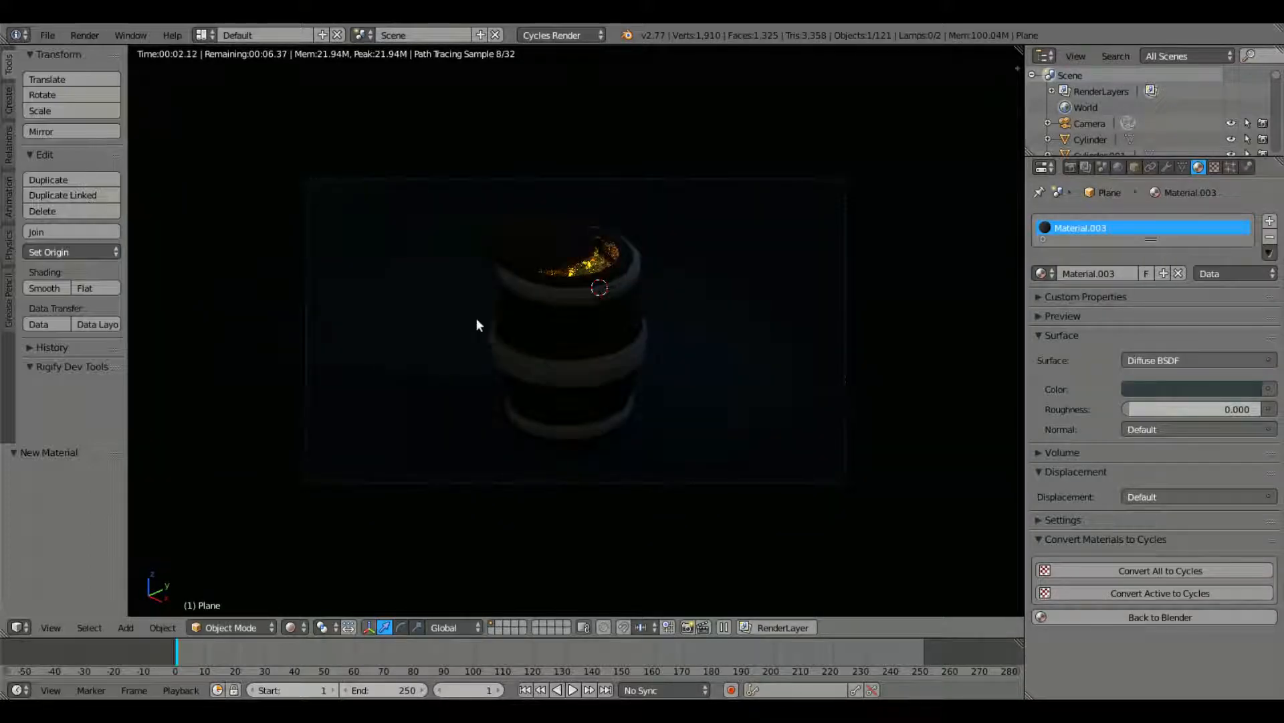
Select the barrel's lid in the rendered camera view
right_click(528, 239)
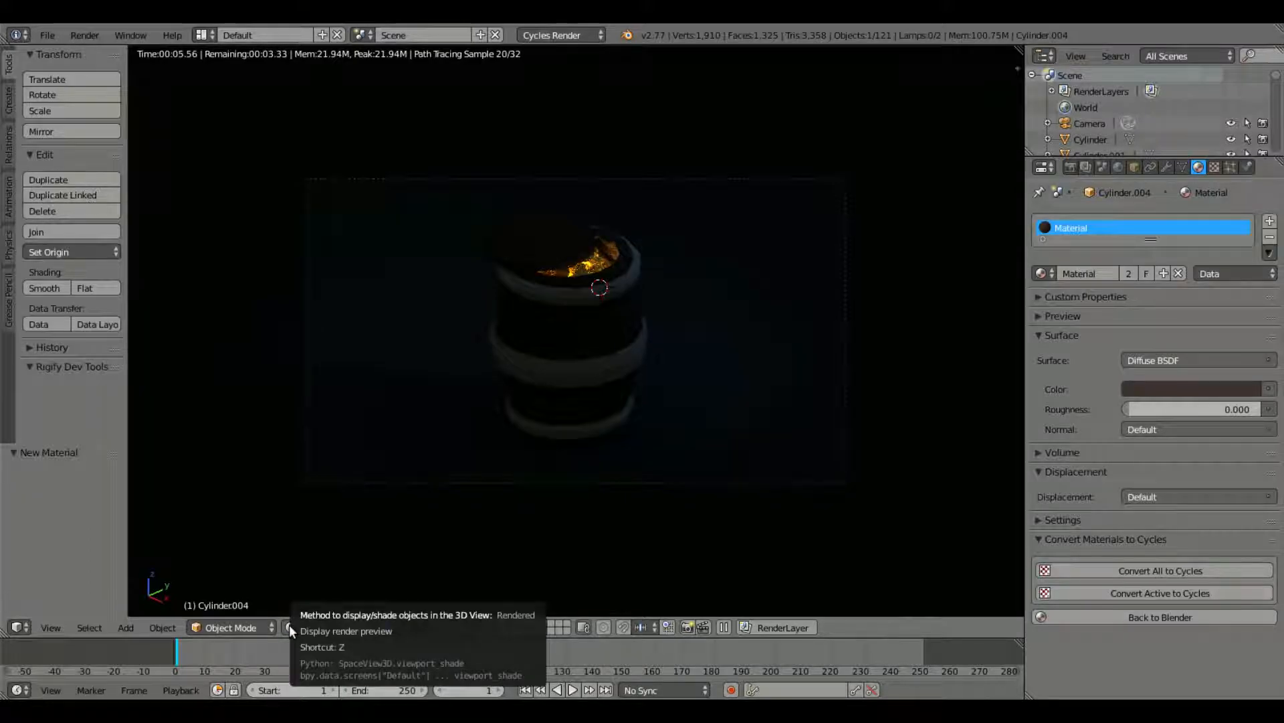
scroll(649, 262, "up", 2)
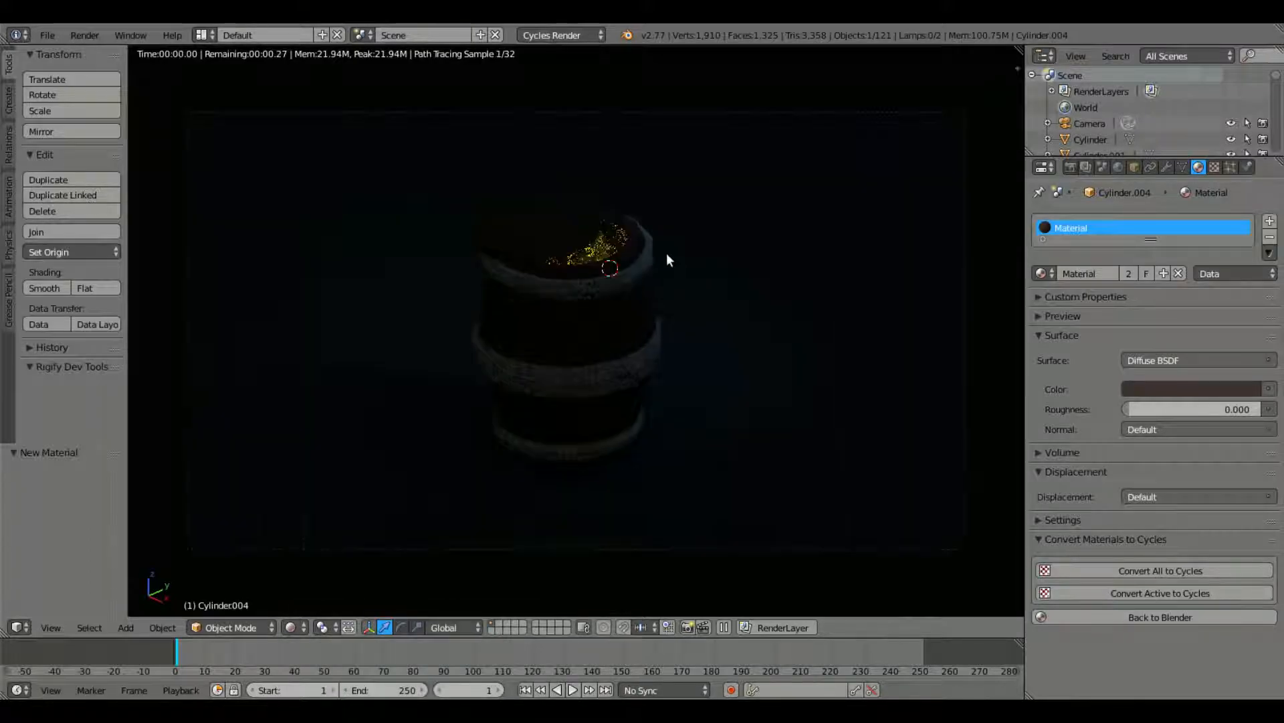